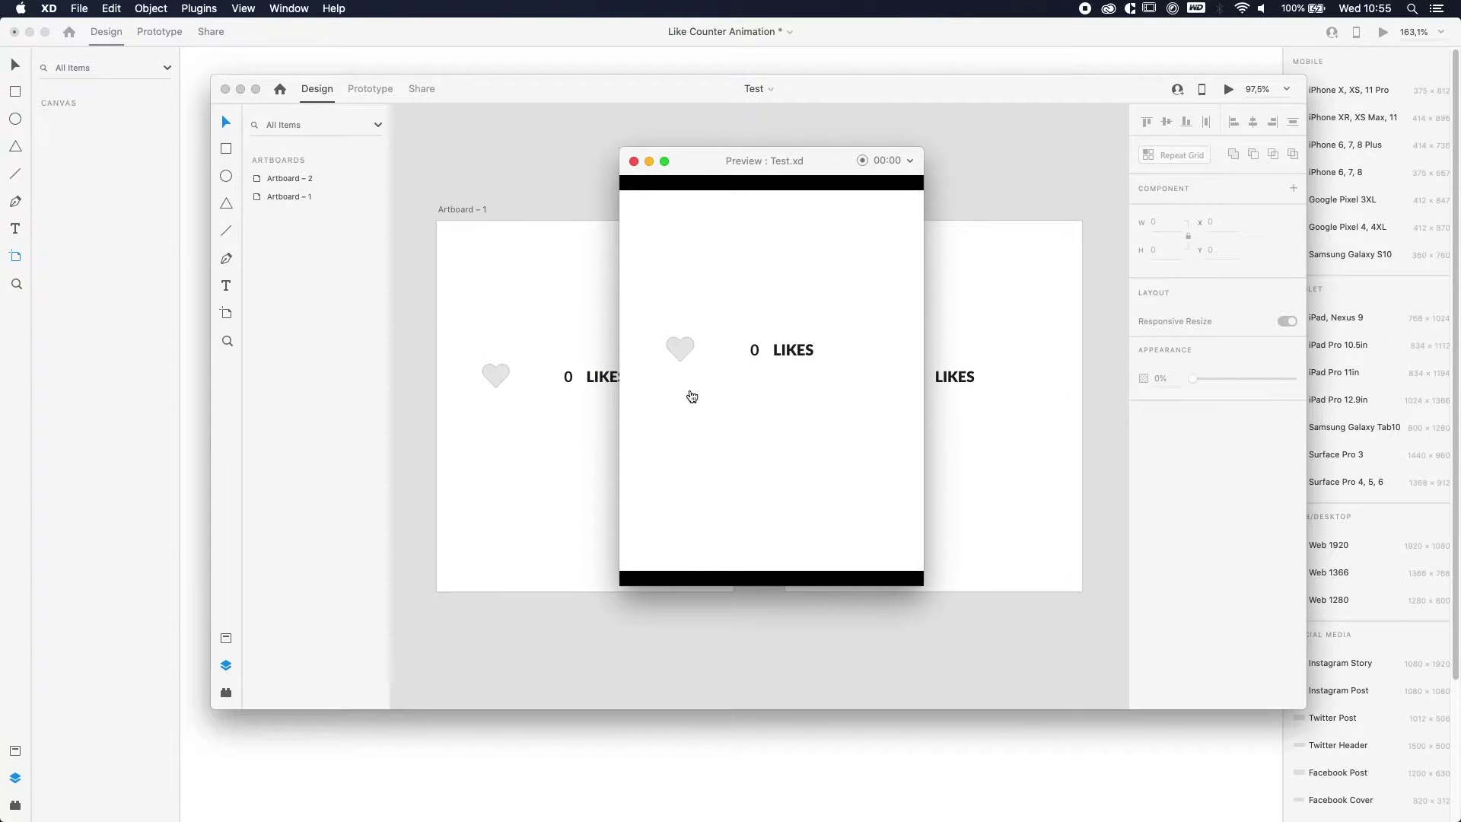
Step: Play the like animation in the preview, heart turning red and counting to 265, then close the preview
click(680, 352)
click(633, 161)
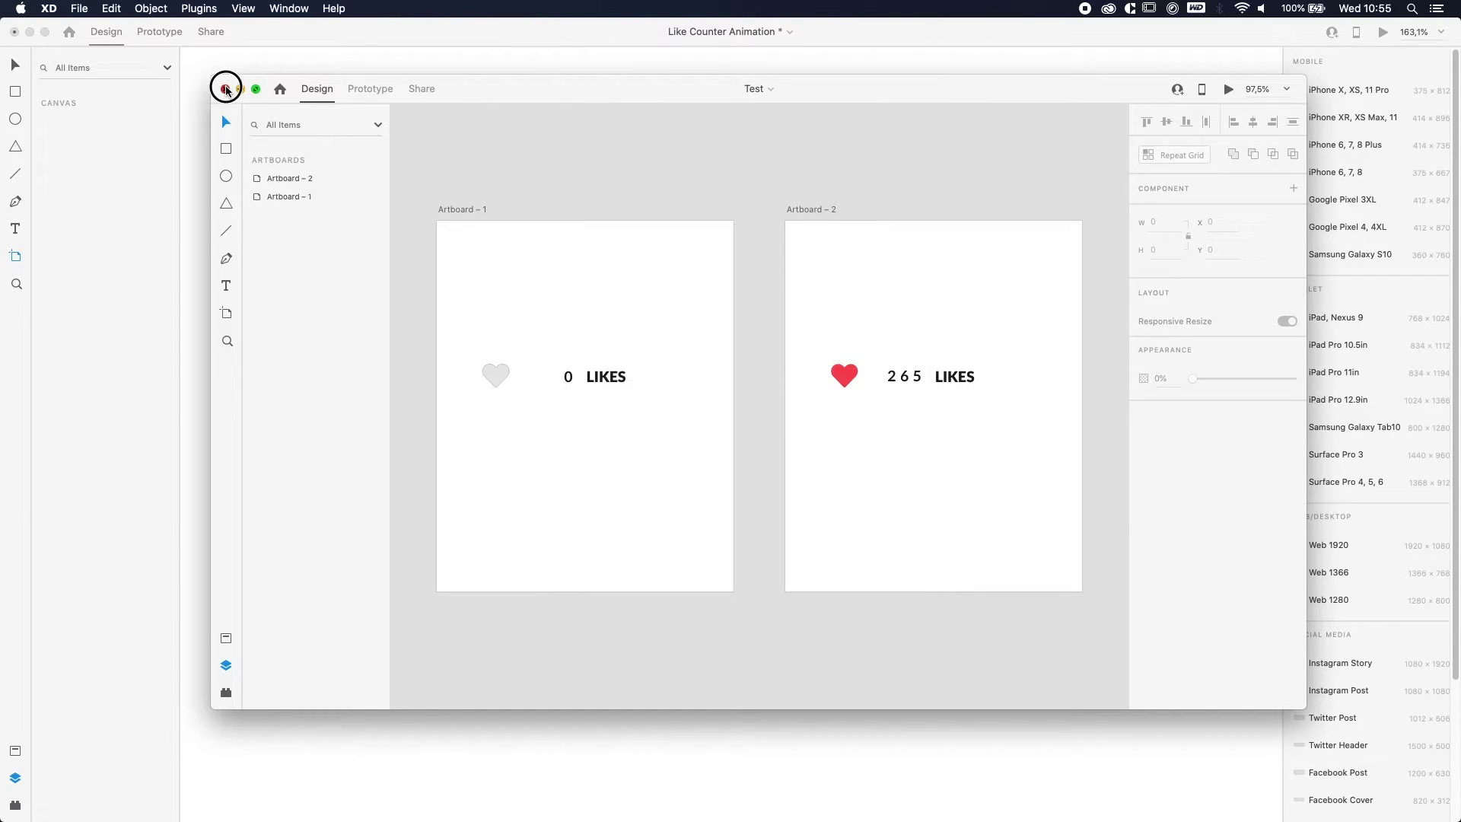
Step: Close Test.xd and draw a new 400 × 500 artboard positioned at X 0, Y 0
click(226, 89)
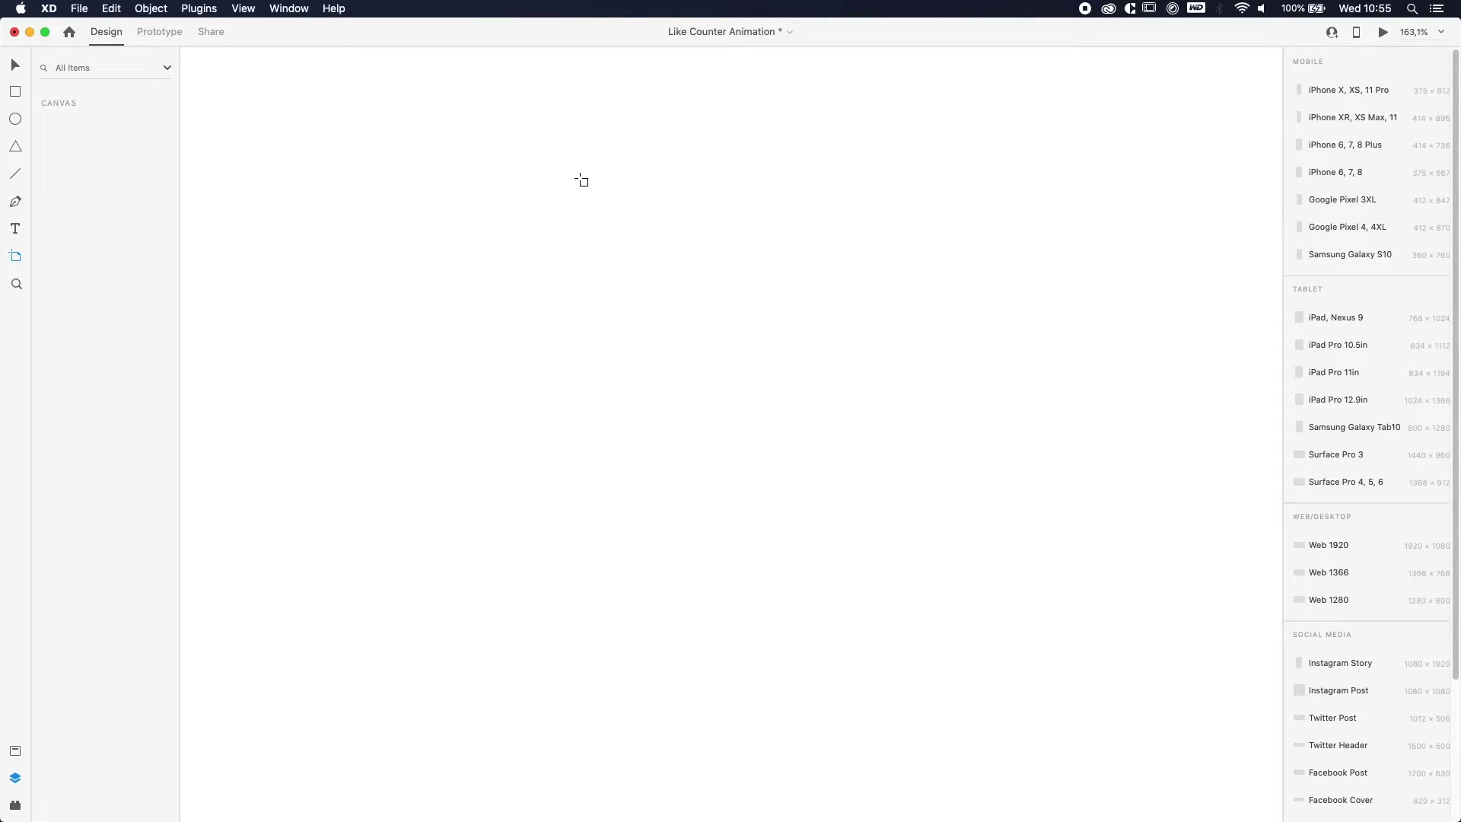
drag(449, 202, 746, 399)
click(1310, 128)
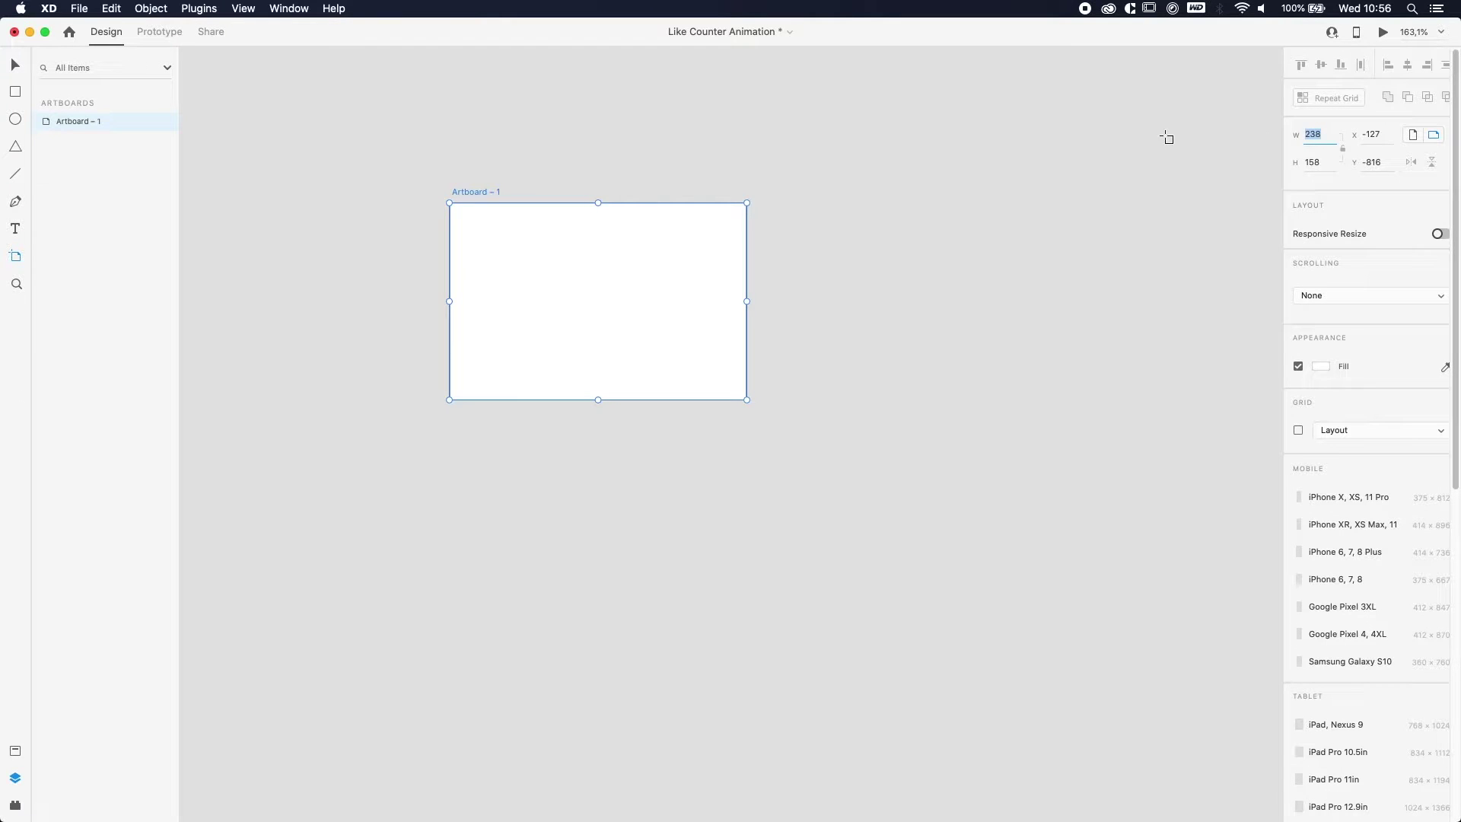
text(400)
key(Tab)
text(500)
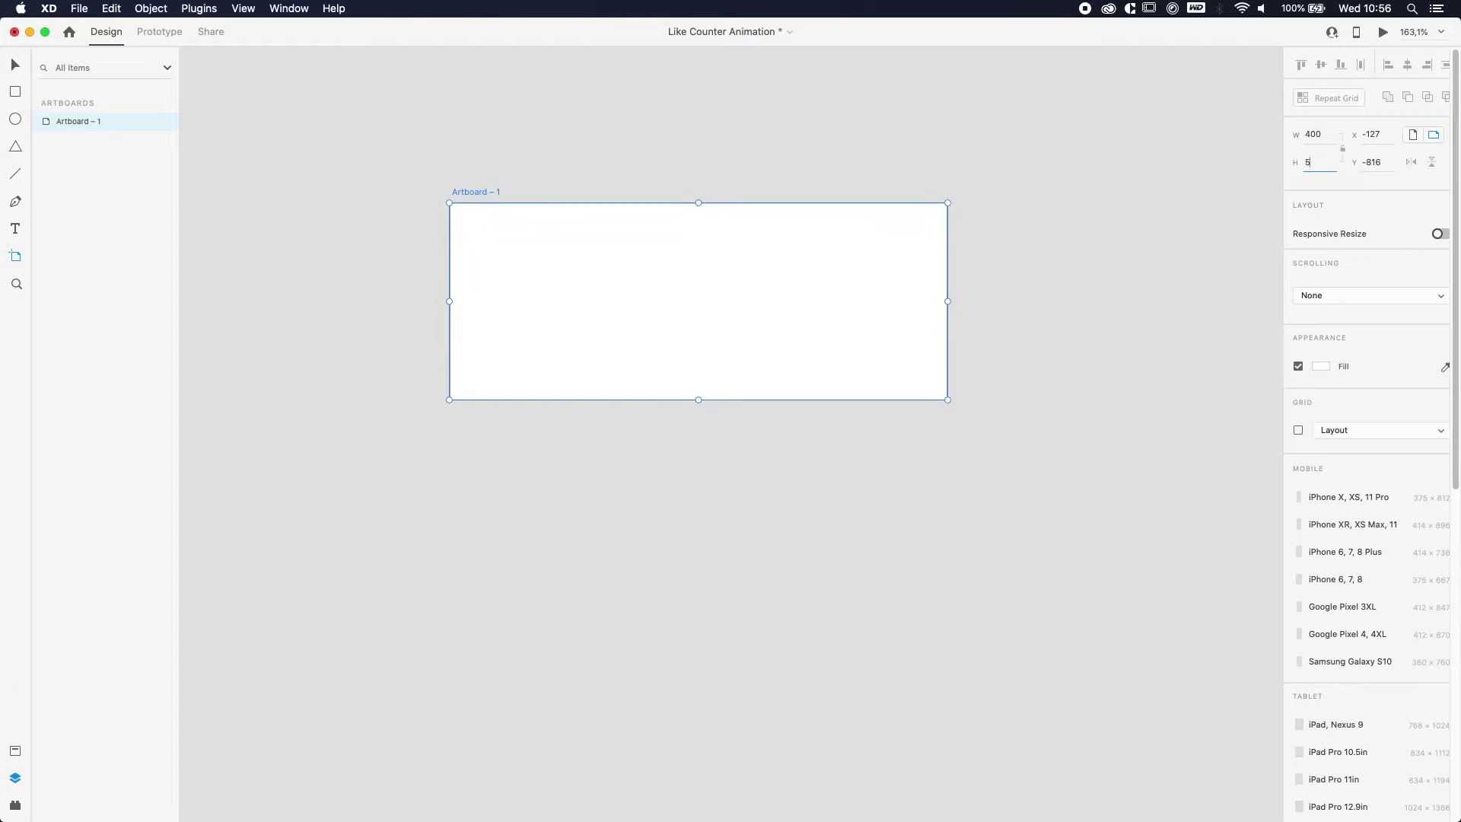
key(Return)
key(Tab)
text(0)
key(Tab)
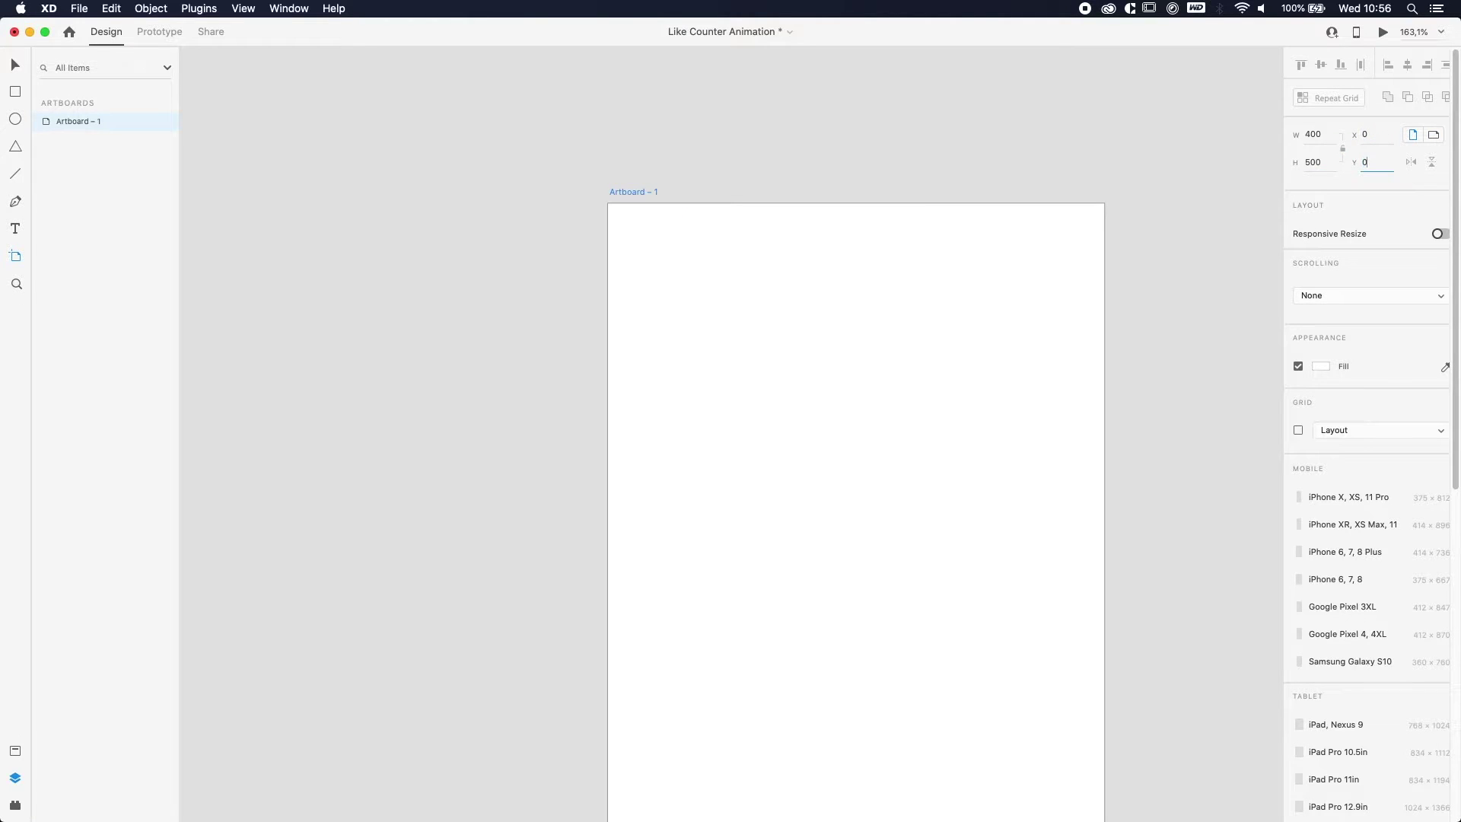
text(0)
key(Tab)
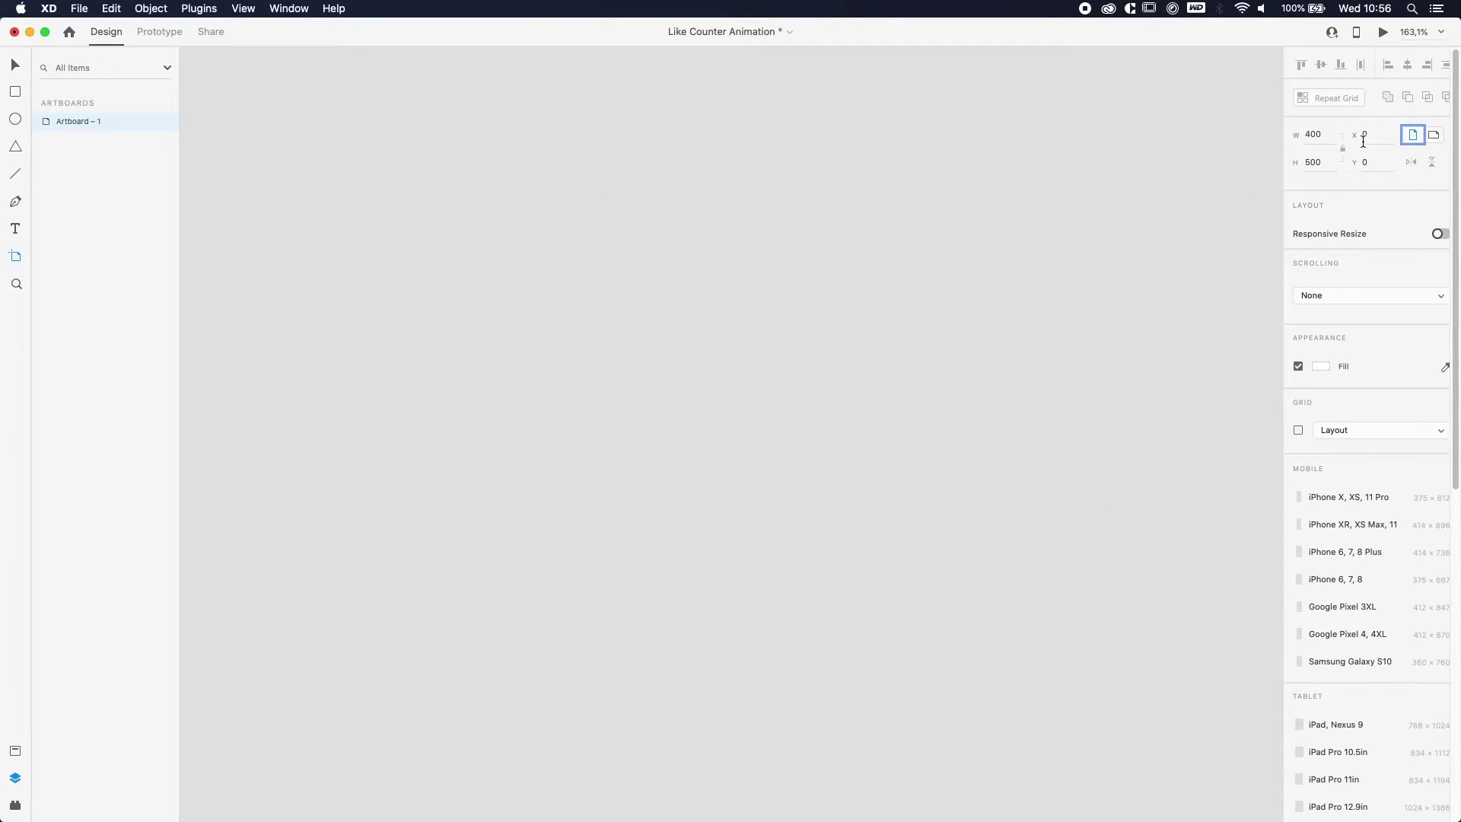
Step: Undo the accidental iPhone artboard, zoom to fit, and rename the artboard 'Normal State'
click(1132, 174)
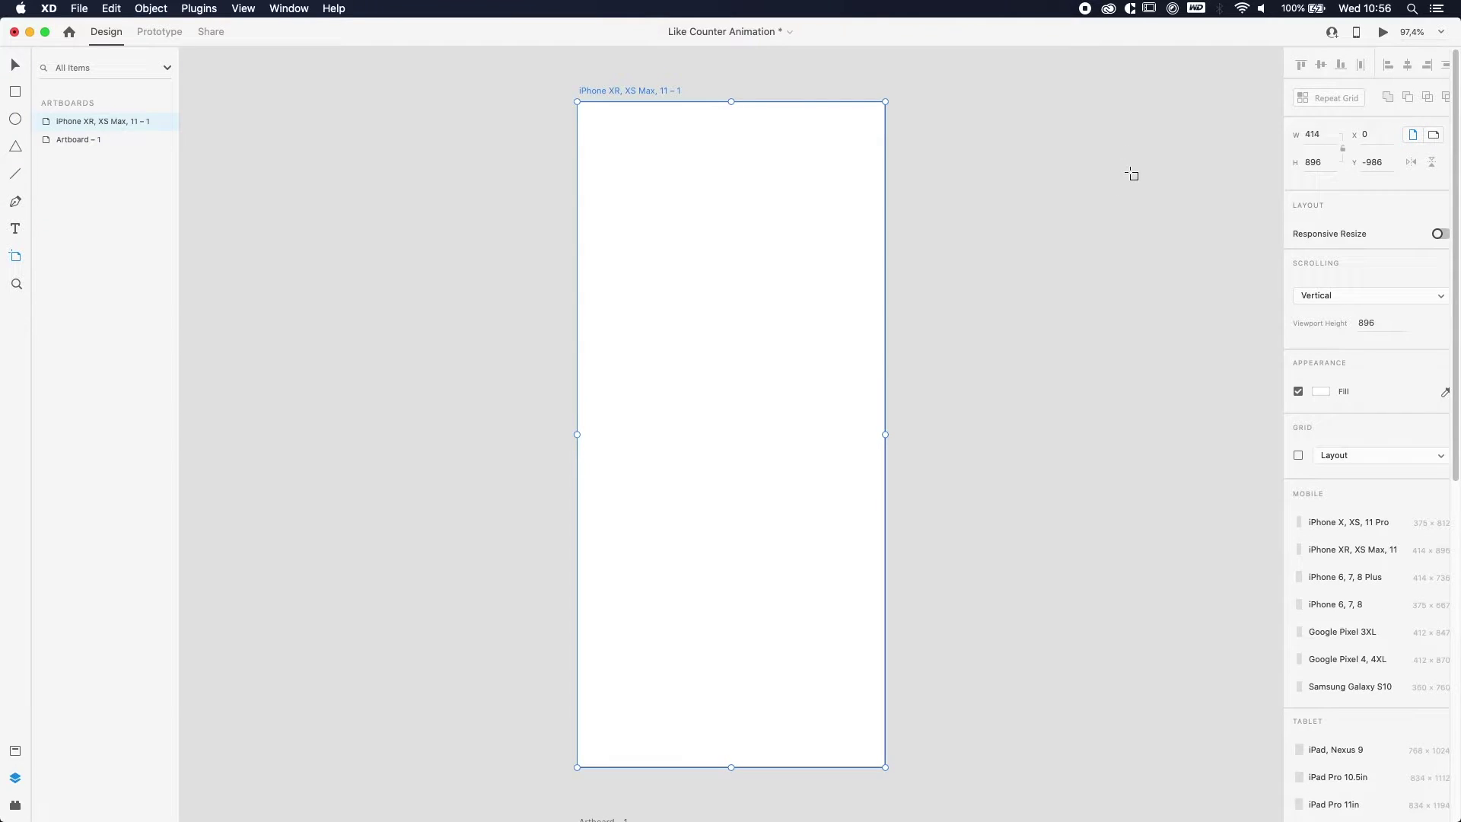
key(super+z)
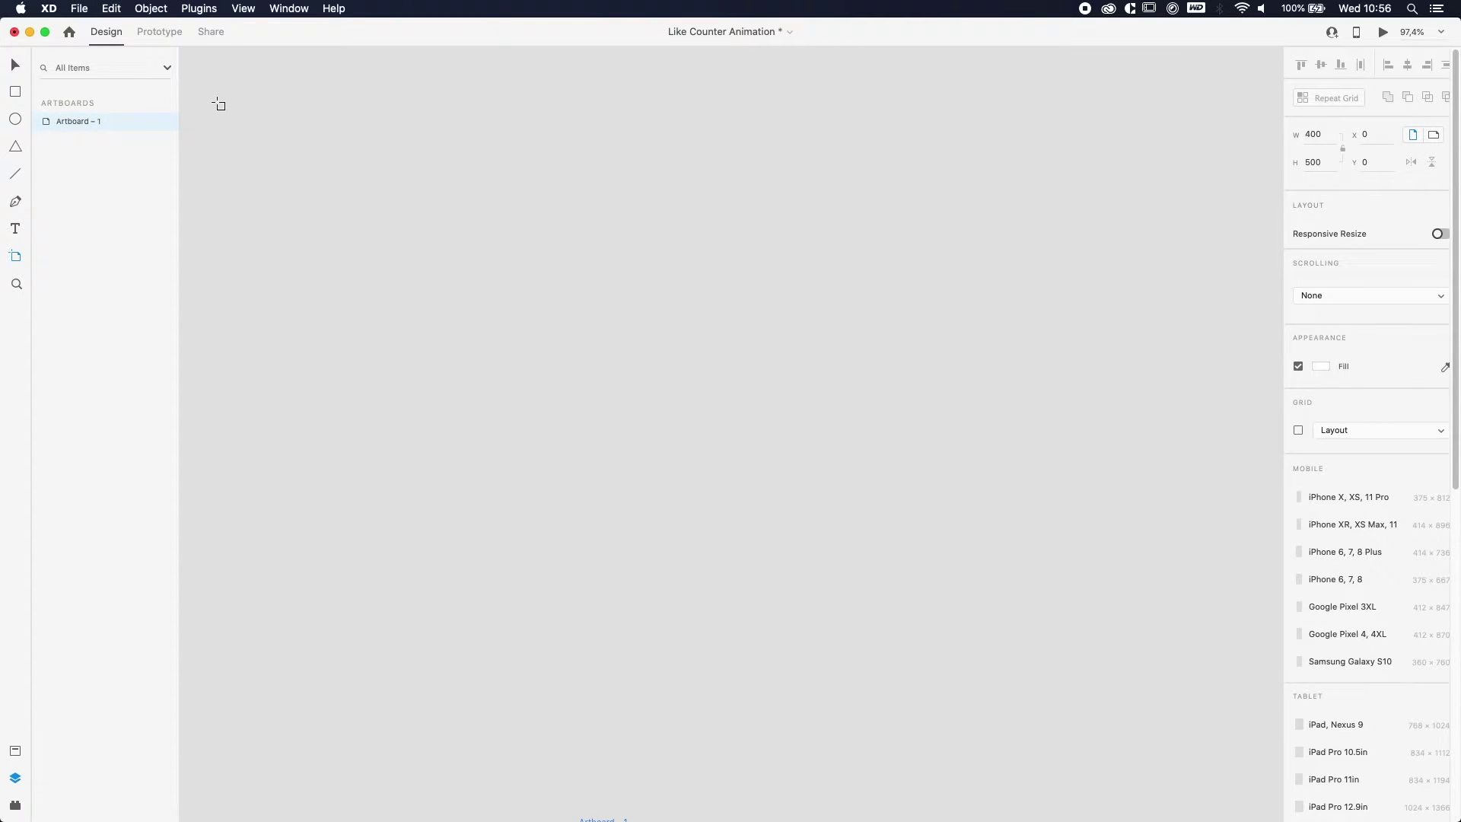
key(super+0)
click(17, 66)
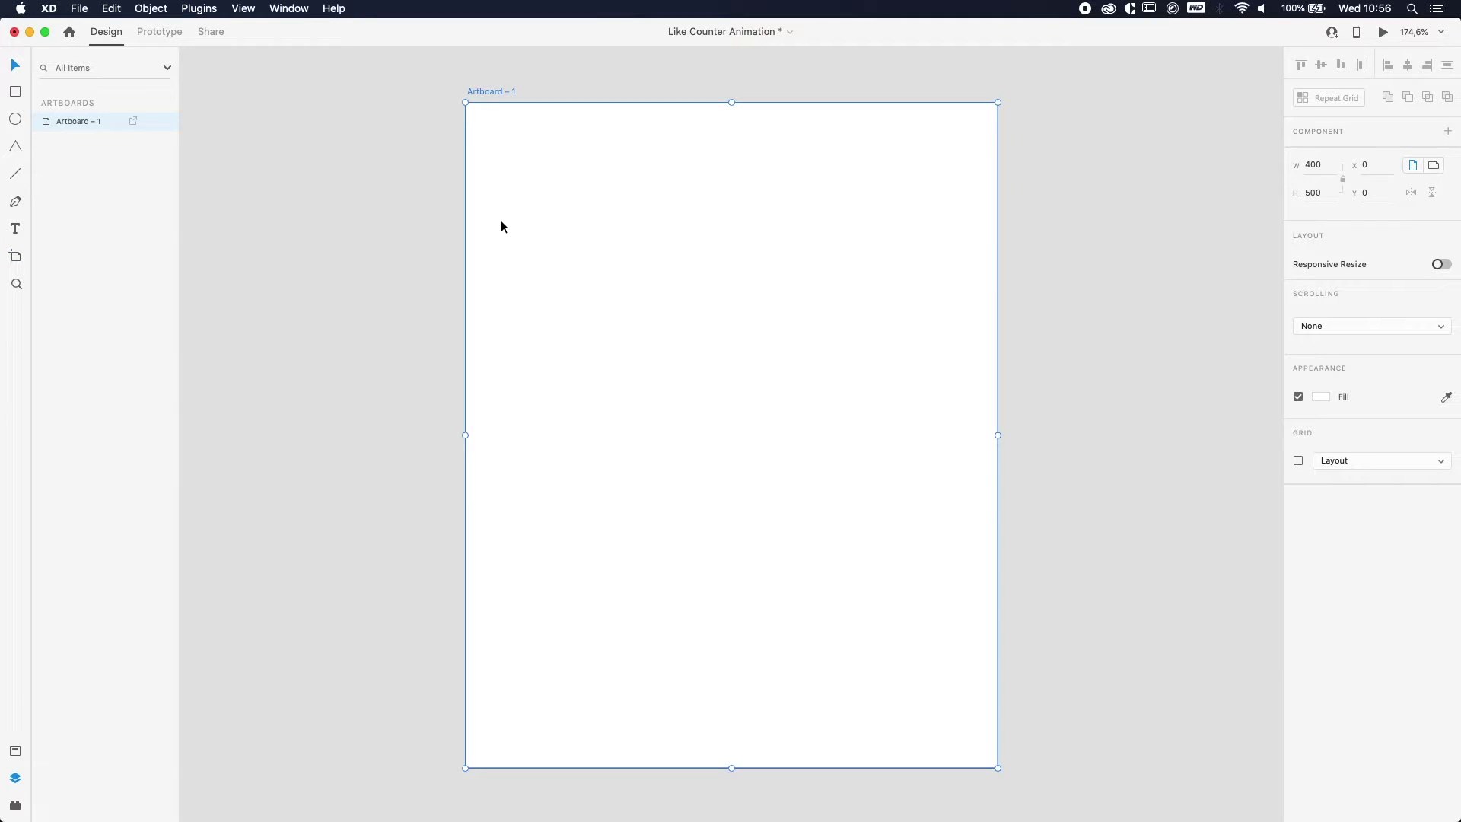
double_click(491, 91)
text(Norm)
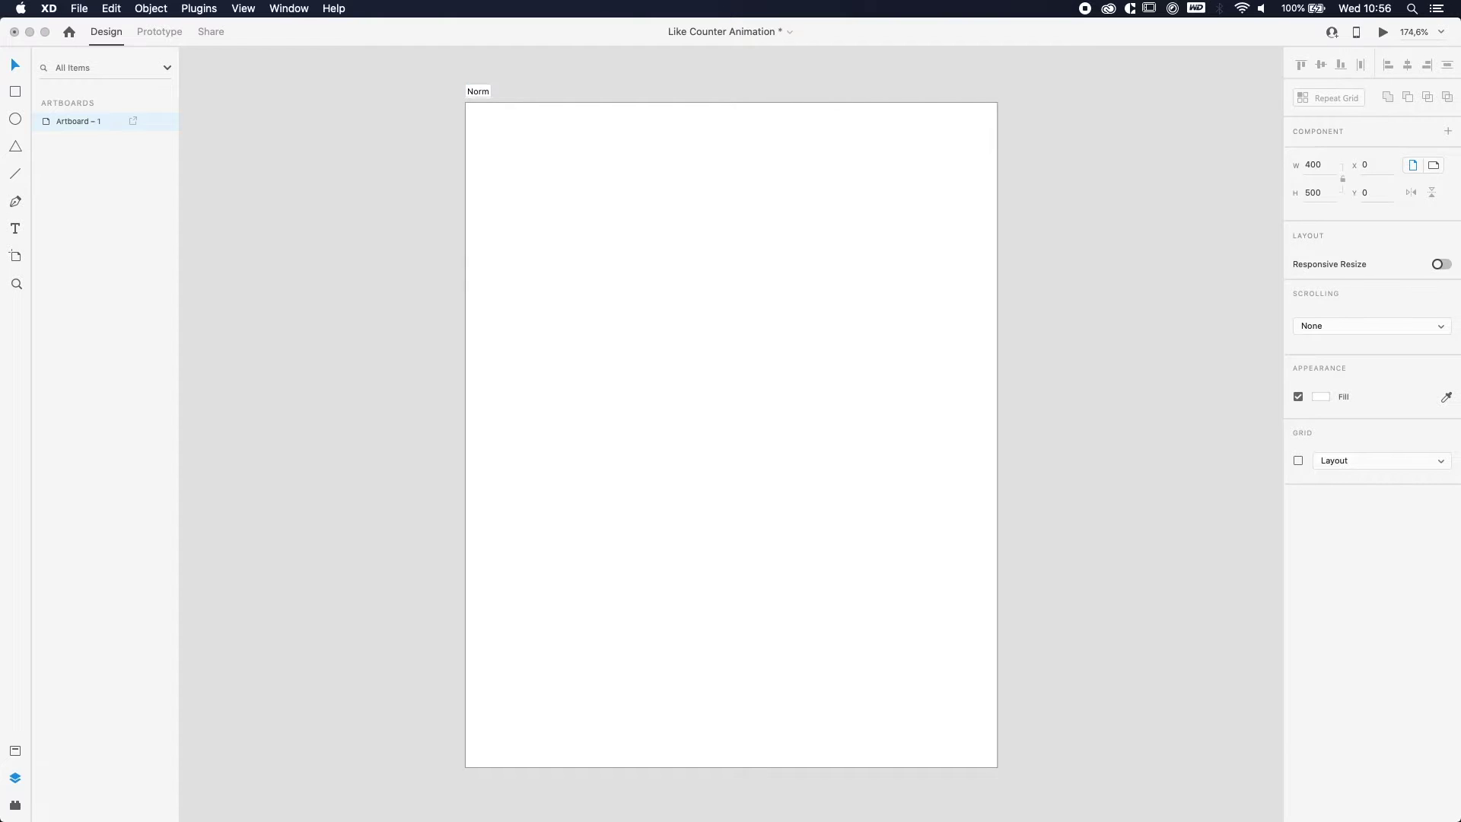
text(al State)
key(Return)
click(347, 174)
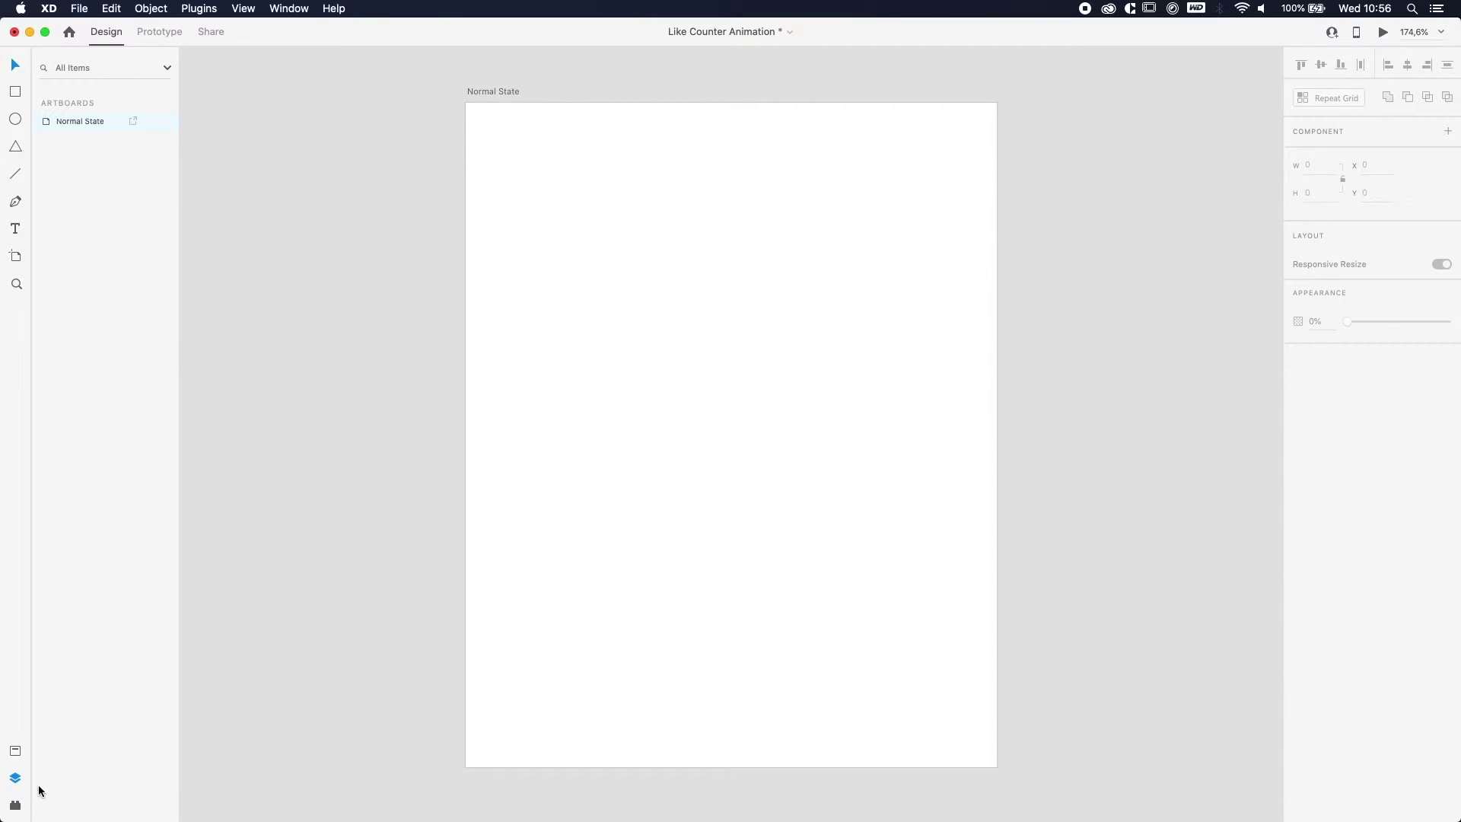
Step: Search 'Heart' in Icons 4 Design, insert the Awesome heart and move it to the artboard's left middle
click(16, 805)
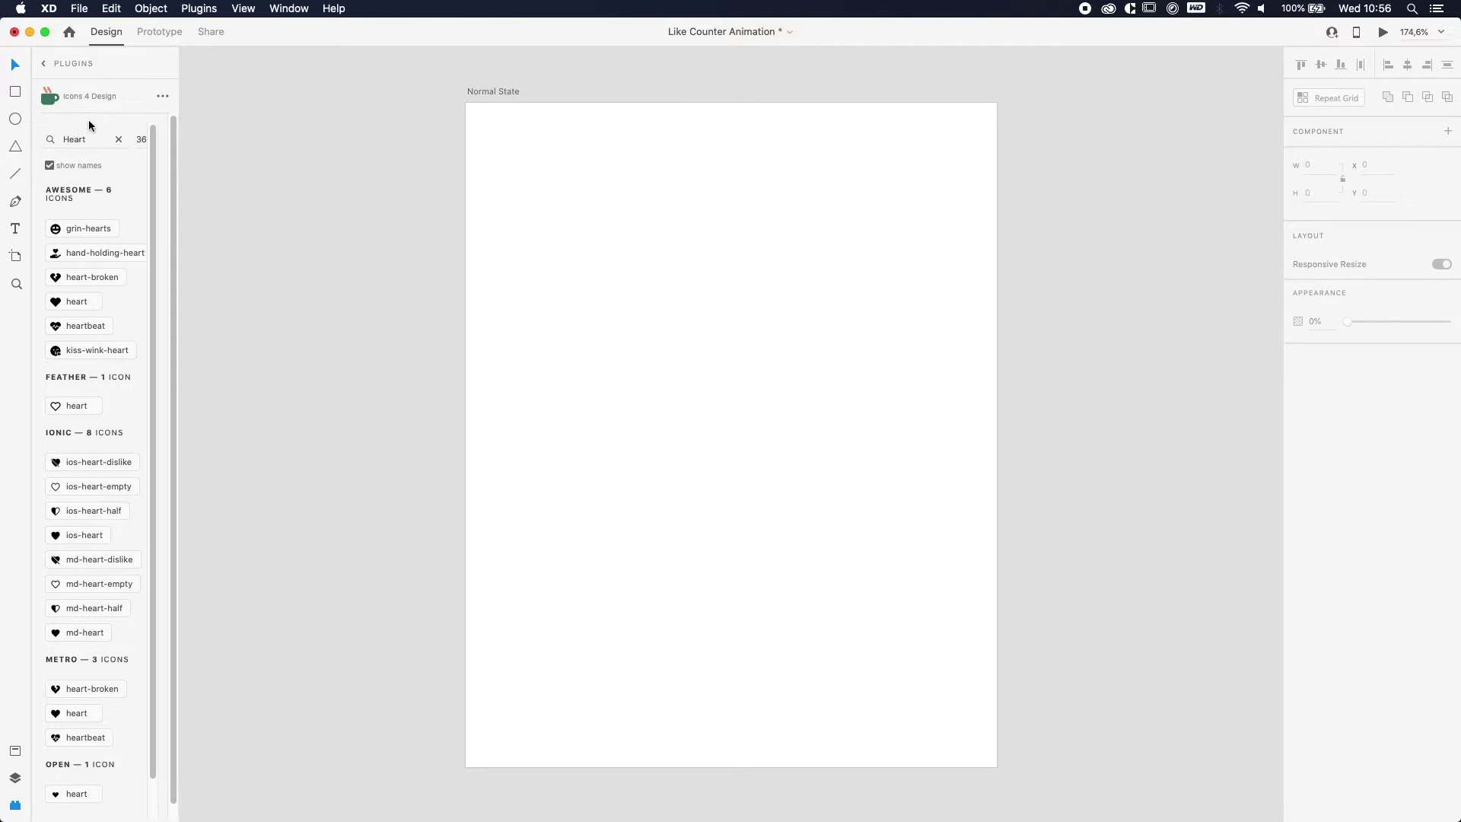
double_click(92, 136)
key(BackSpace)
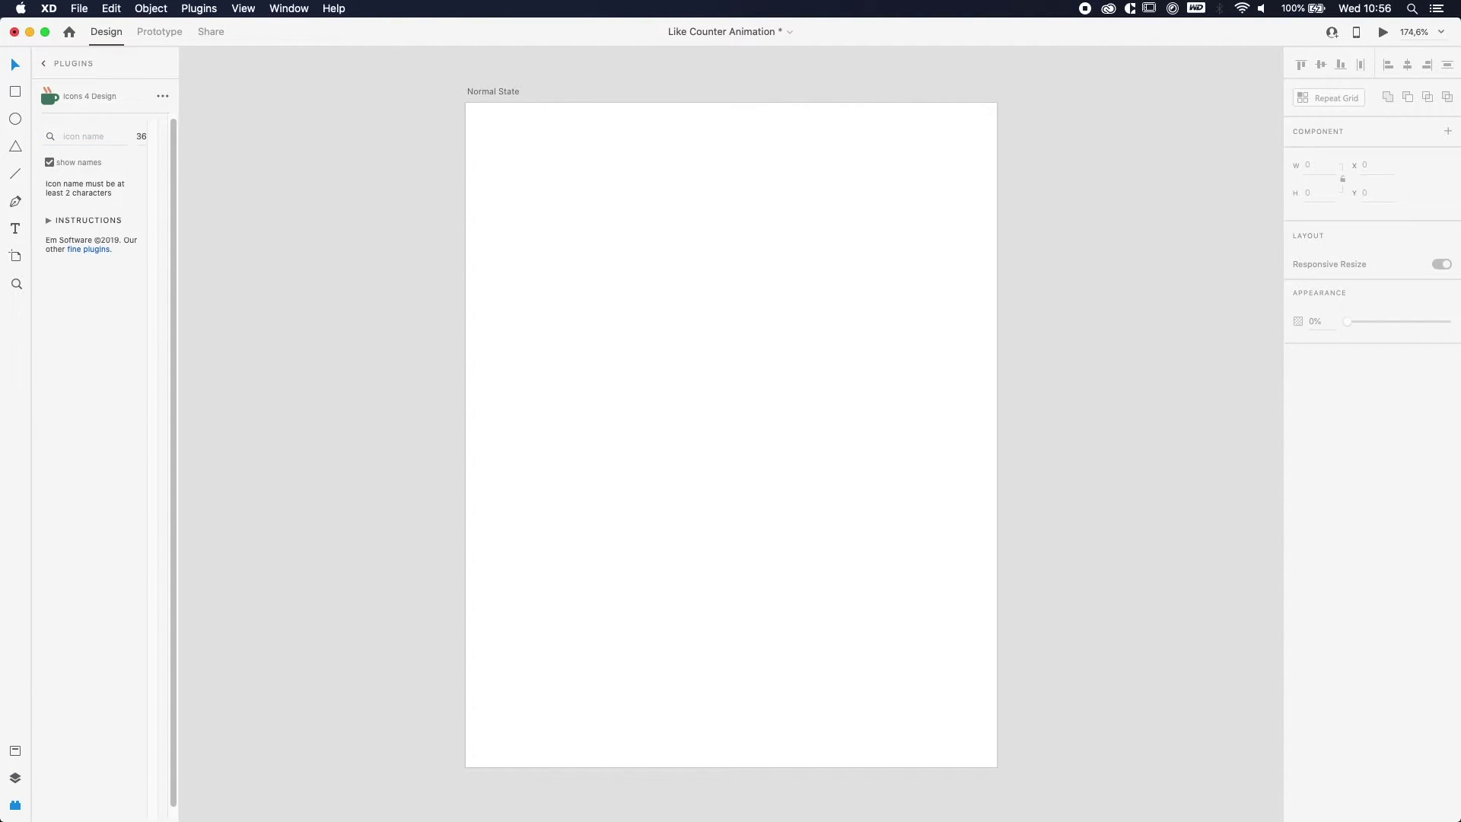
click(106, 135)
text(Heart)
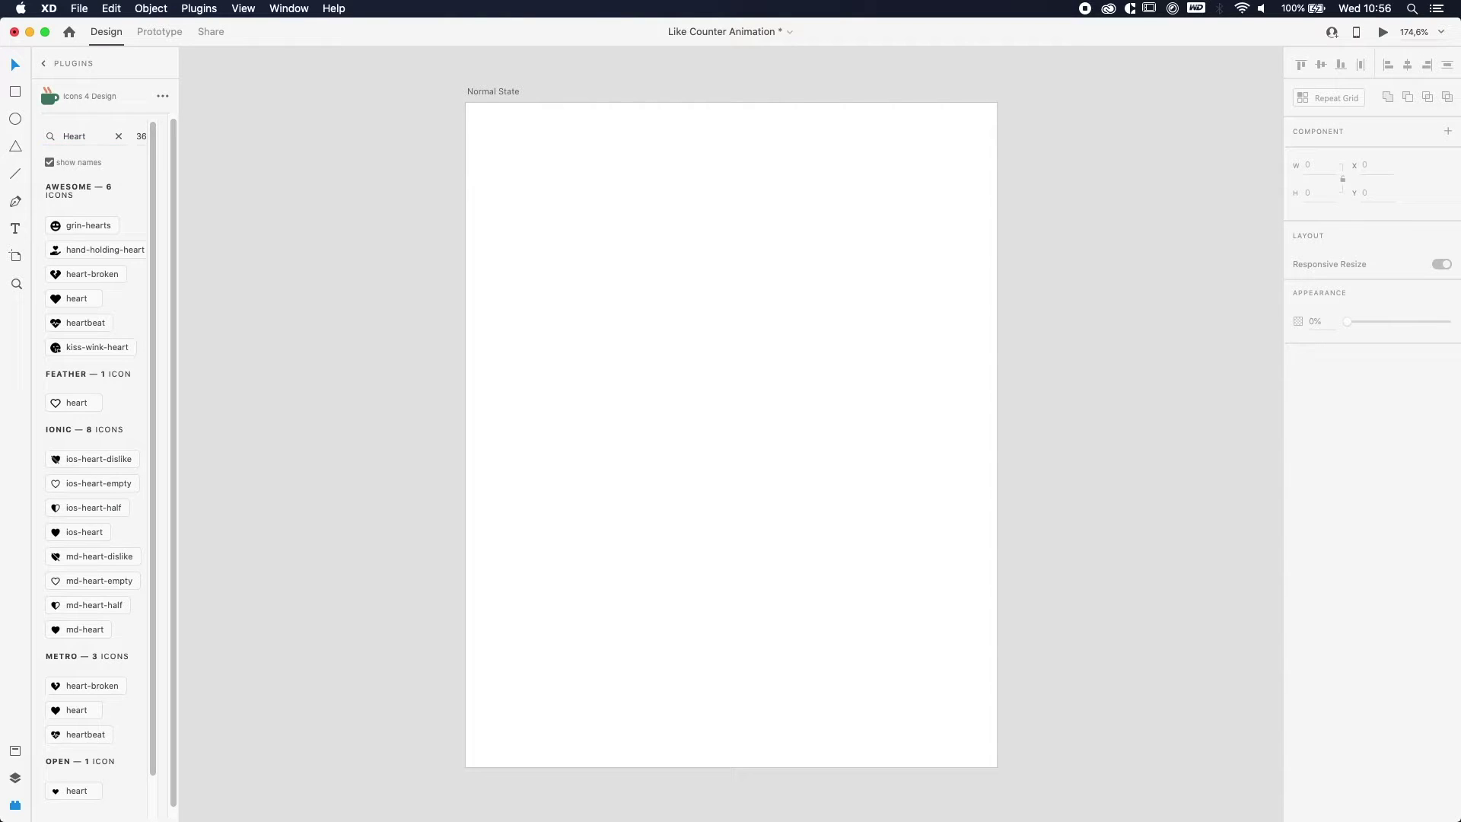
click(77, 299)
click(560, 293)
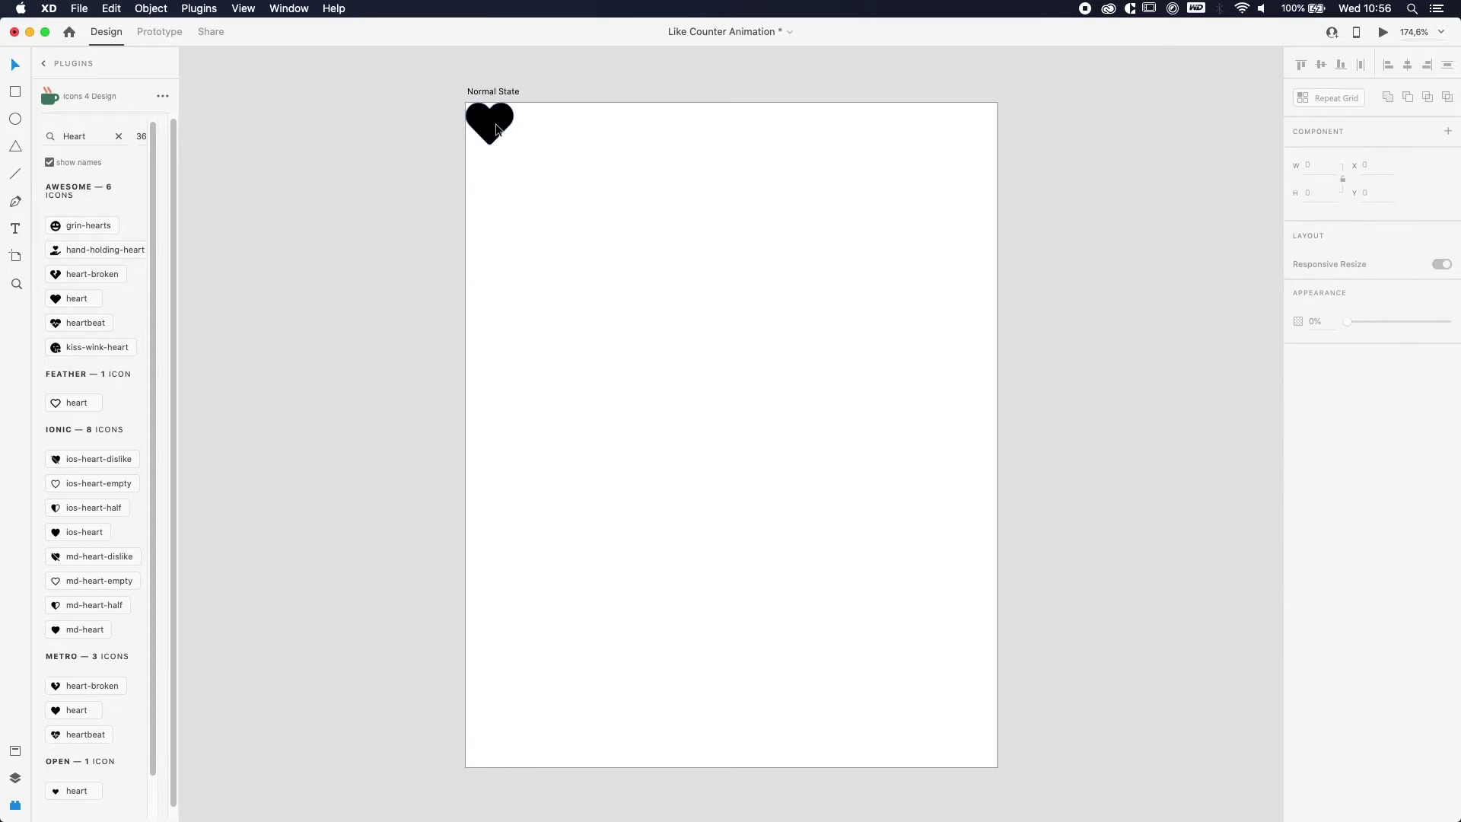
drag(521, 167, 581, 381)
click(675, 304)
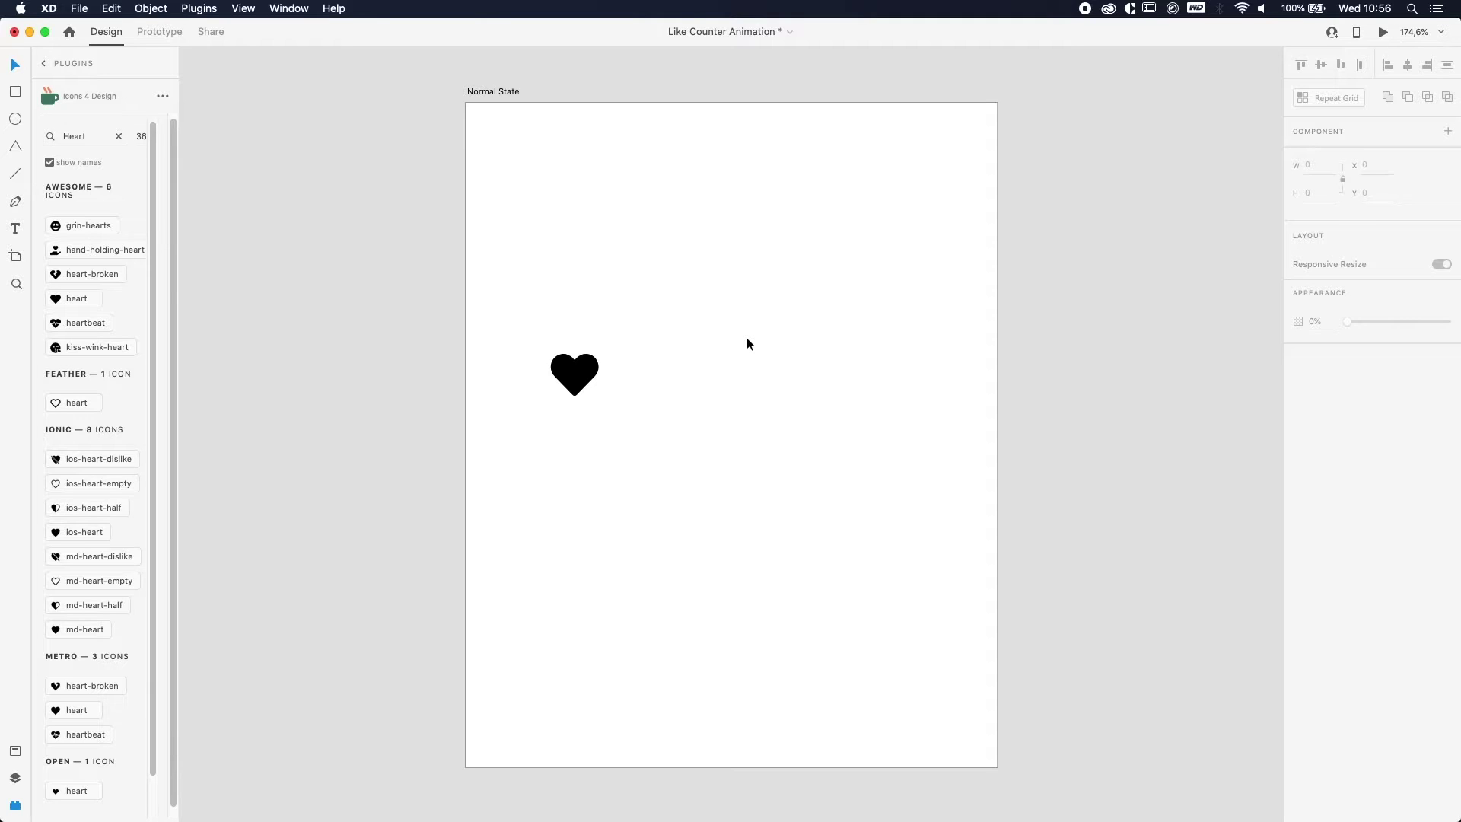
Step: Type a 0 right of the heart, centre it vertically with the heart and nudge it closer
click(653, 371)
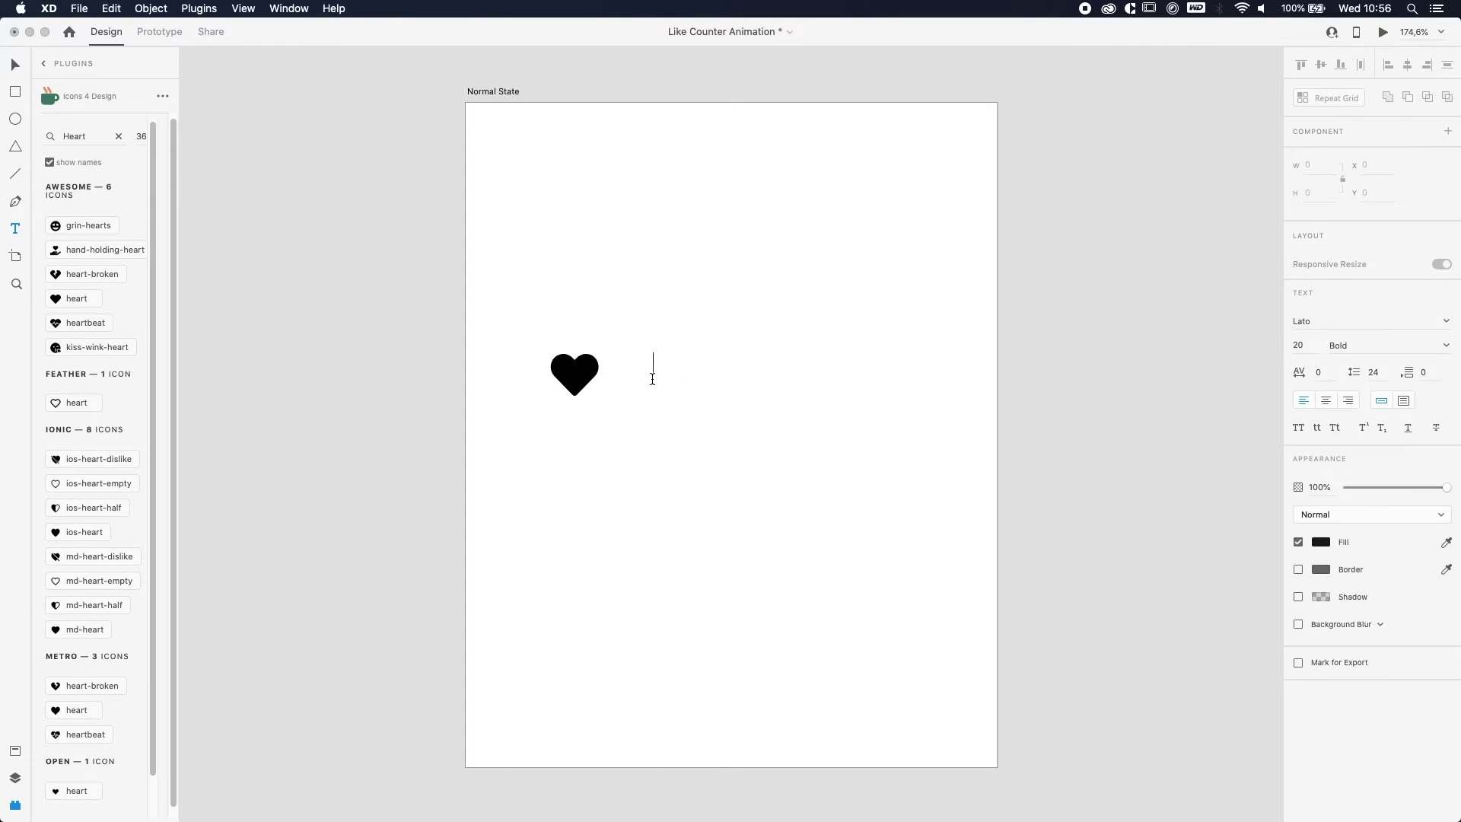
text(0)
click(750, 376)
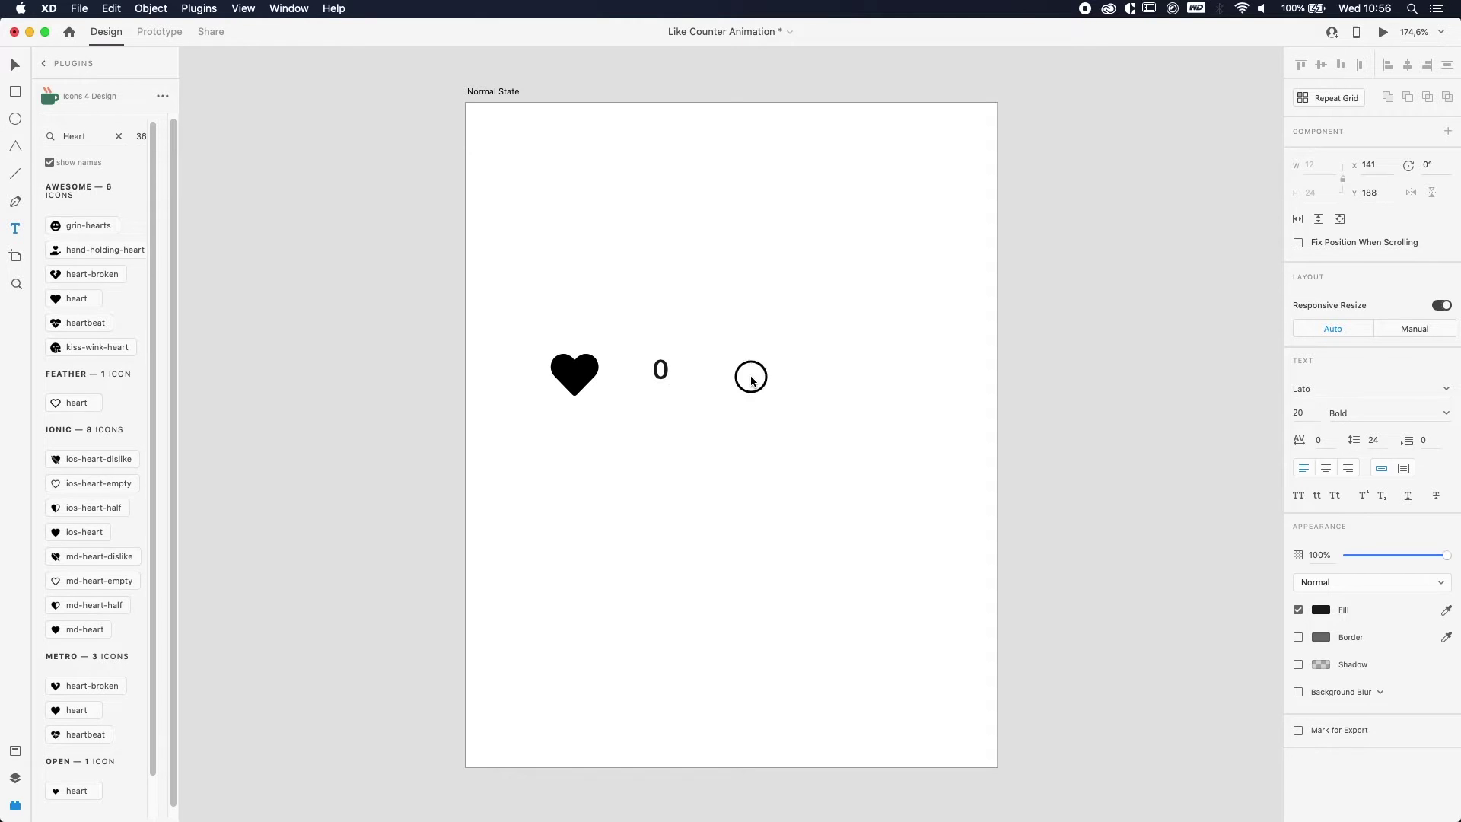
click(727, 407)
click(660, 371)
shift+click(586, 373)
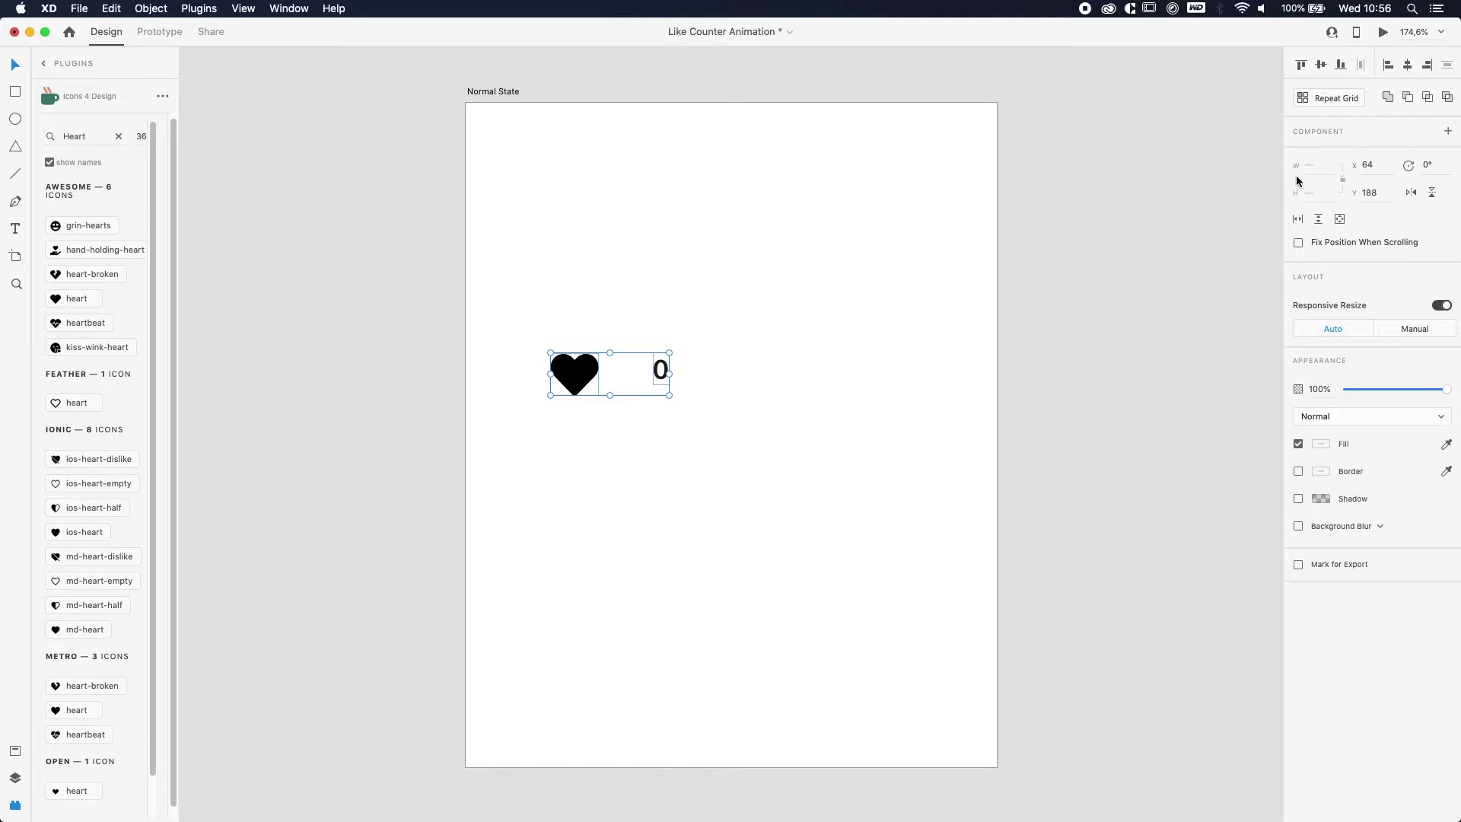
click(1320, 65)
click(659, 376)
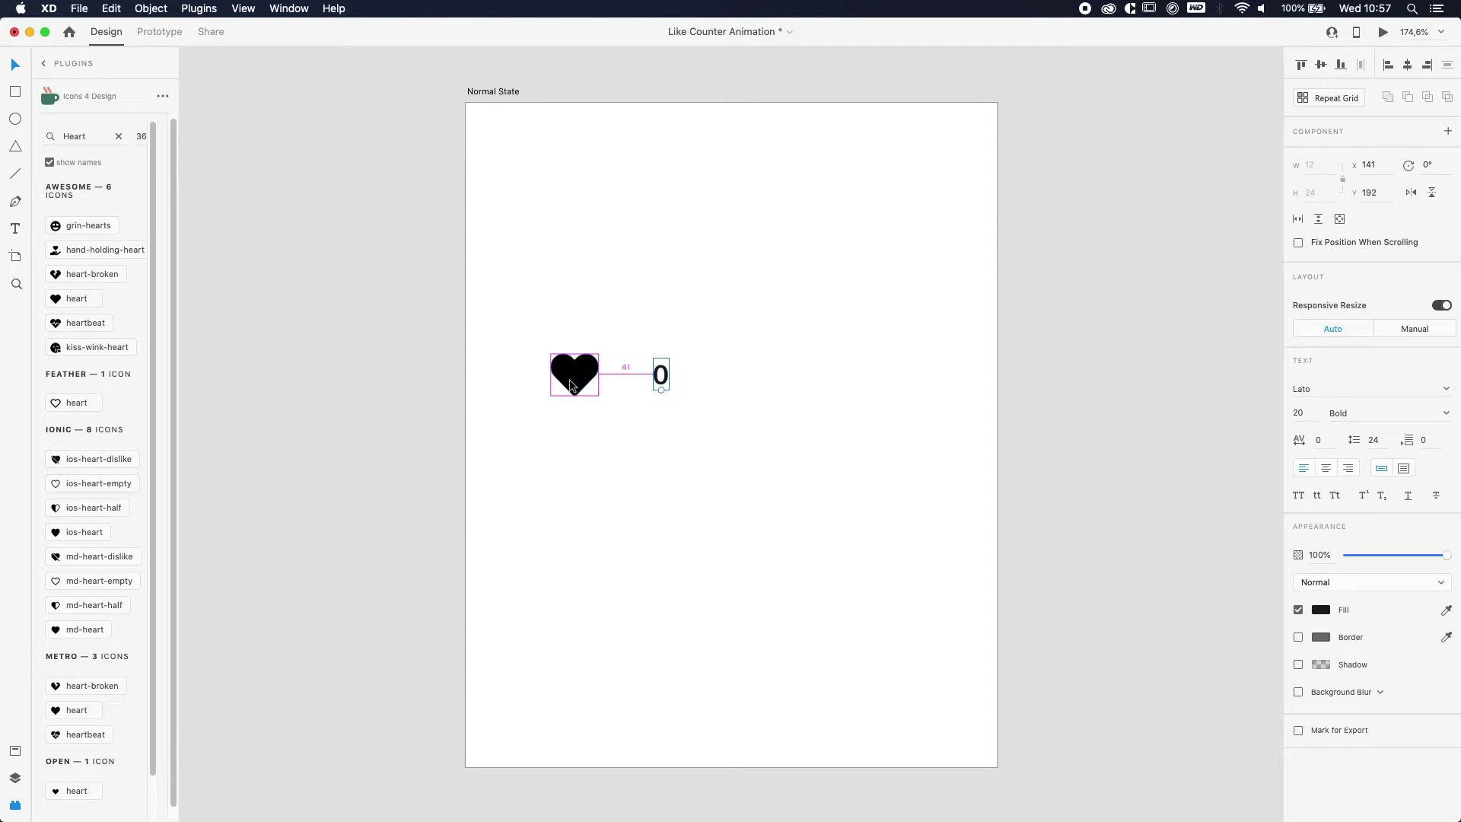
key(shift+Left)
key(shift+Left)
key(Left)
click(630, 409)
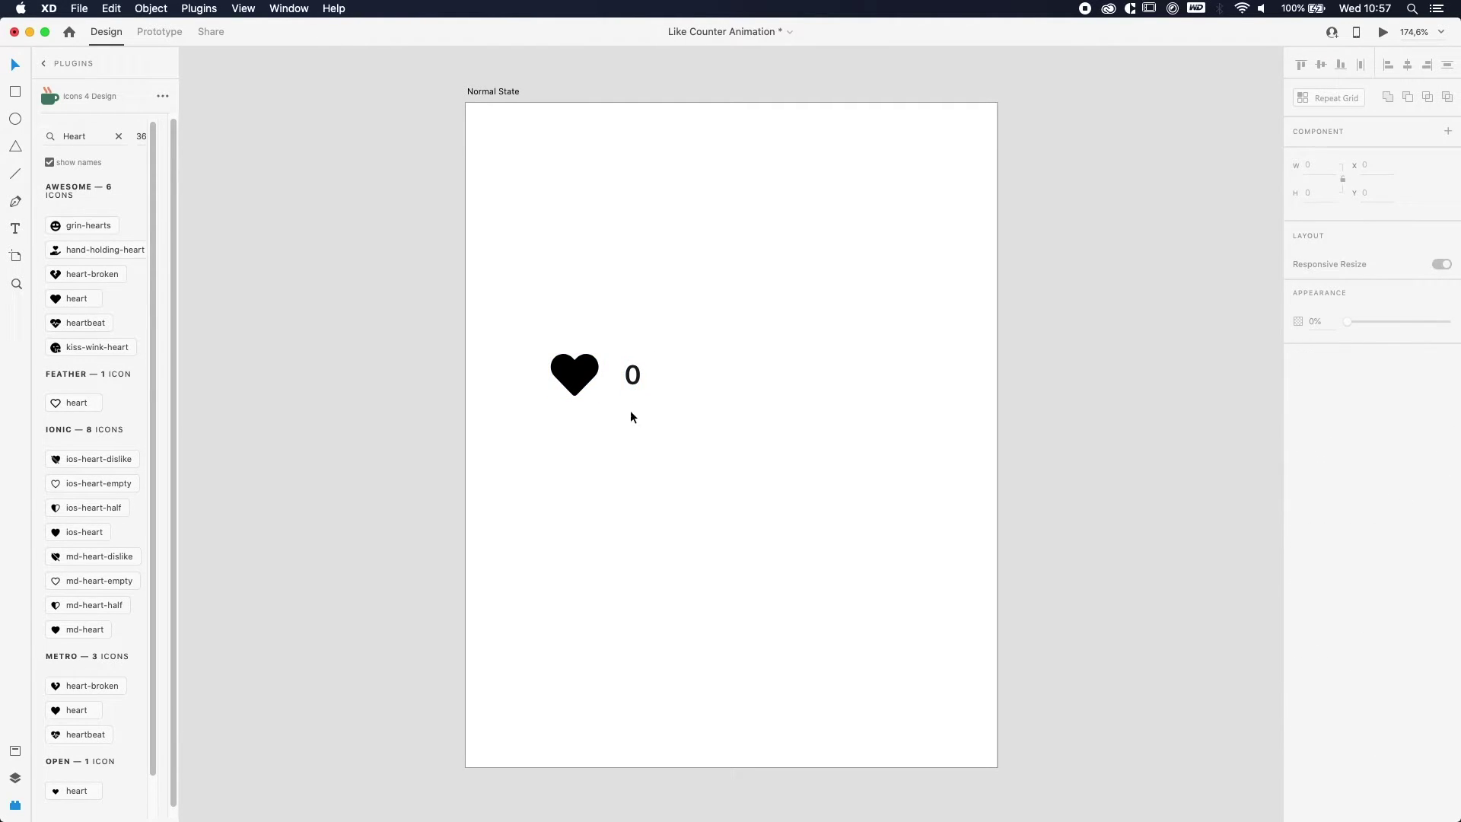
Step: Darken the 0's fill colour slightly
click(630, 385)
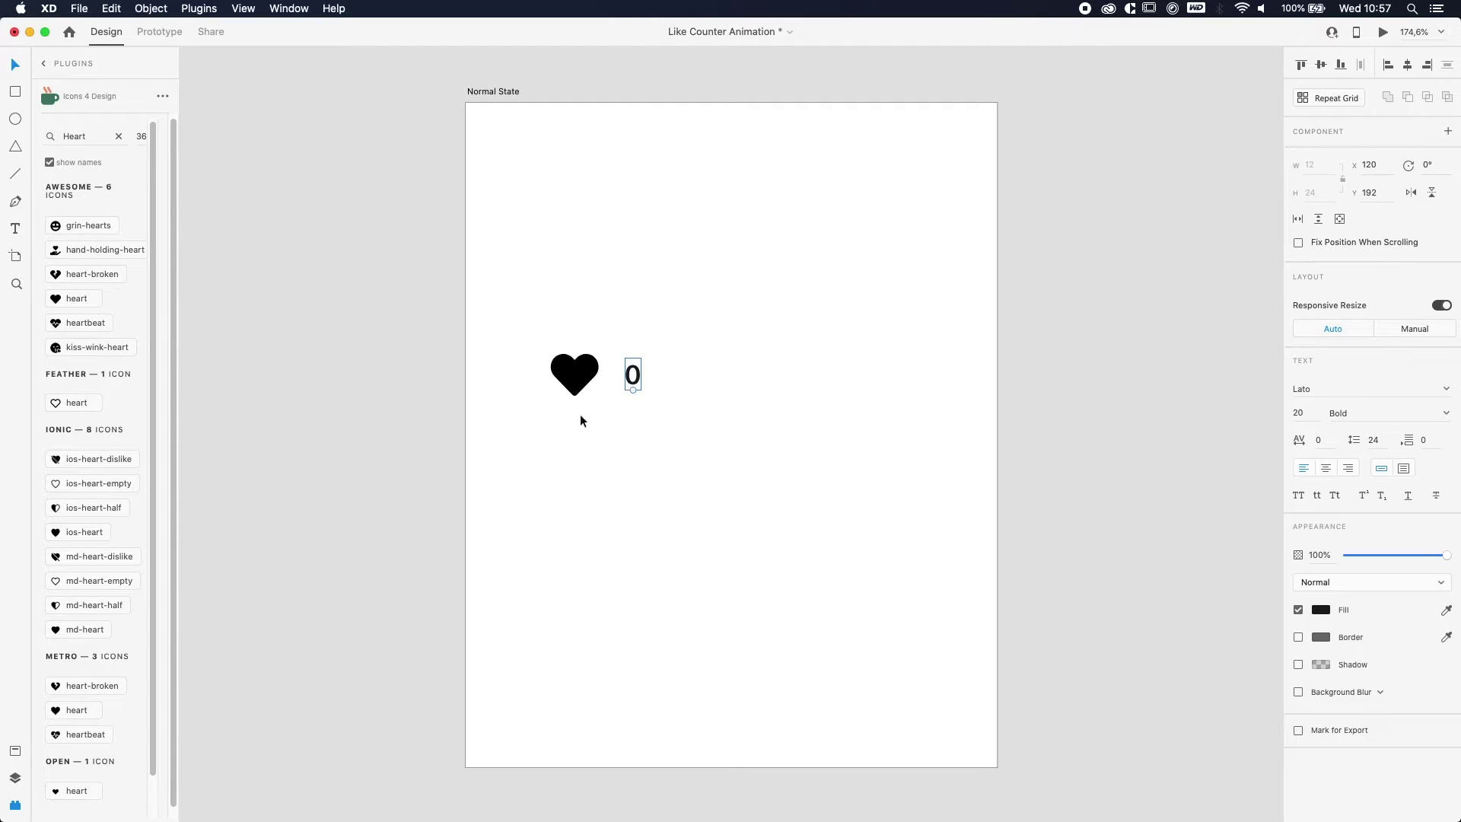
double_click(630, 384)
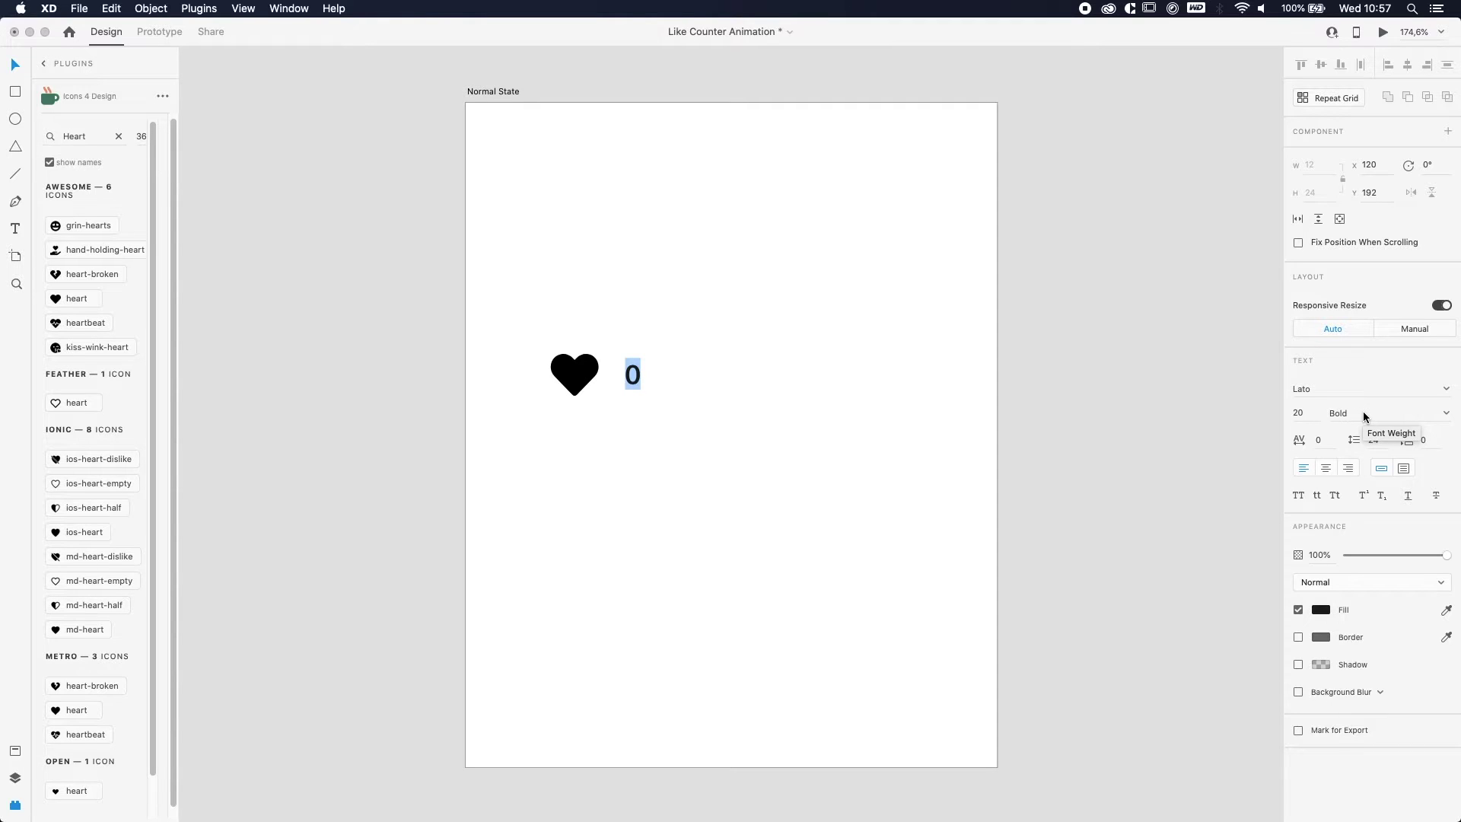
click(1320, 609)
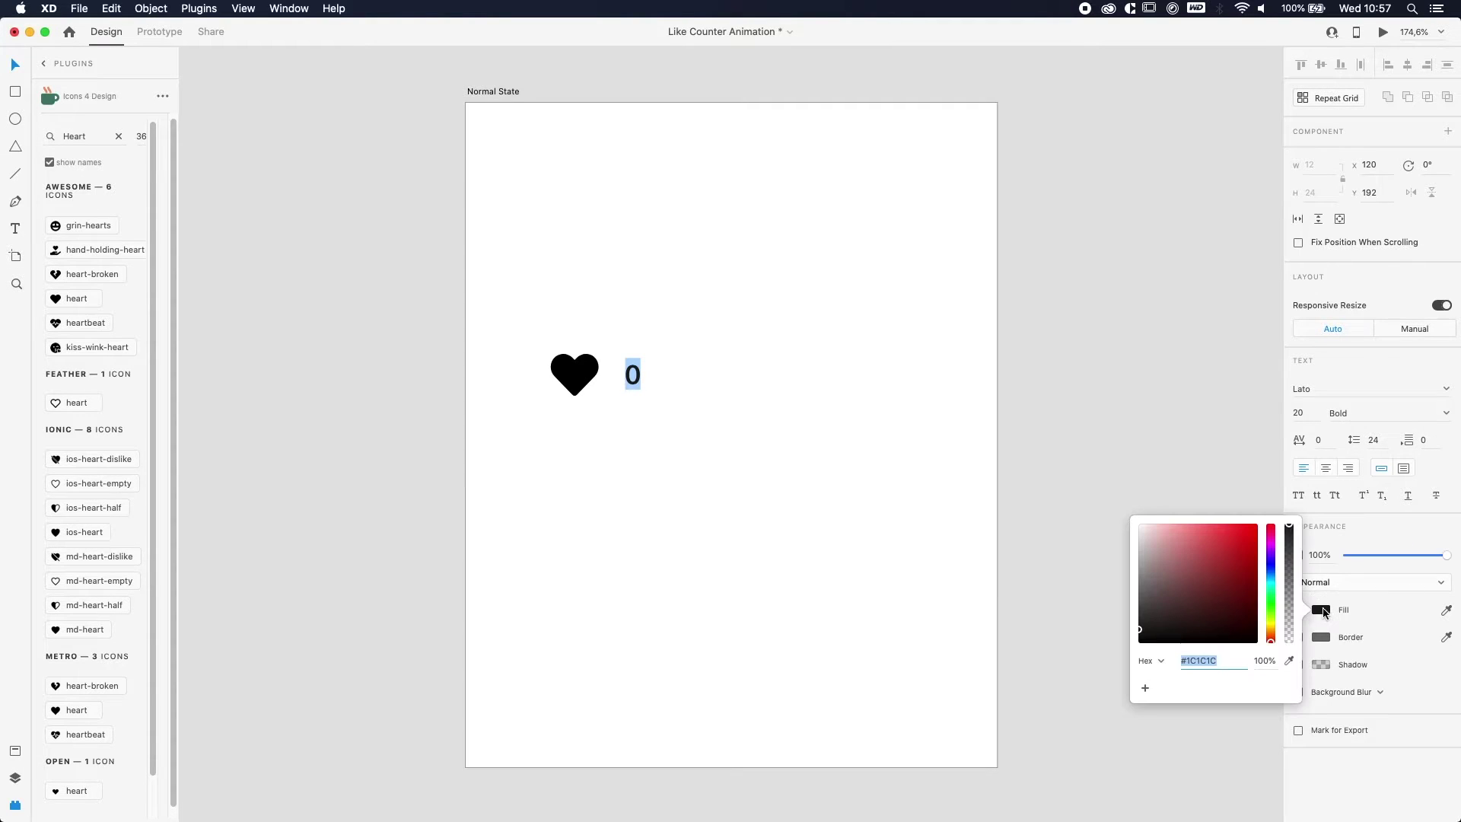
drag(1153, 627, 1103, 626)
click(782, 543)
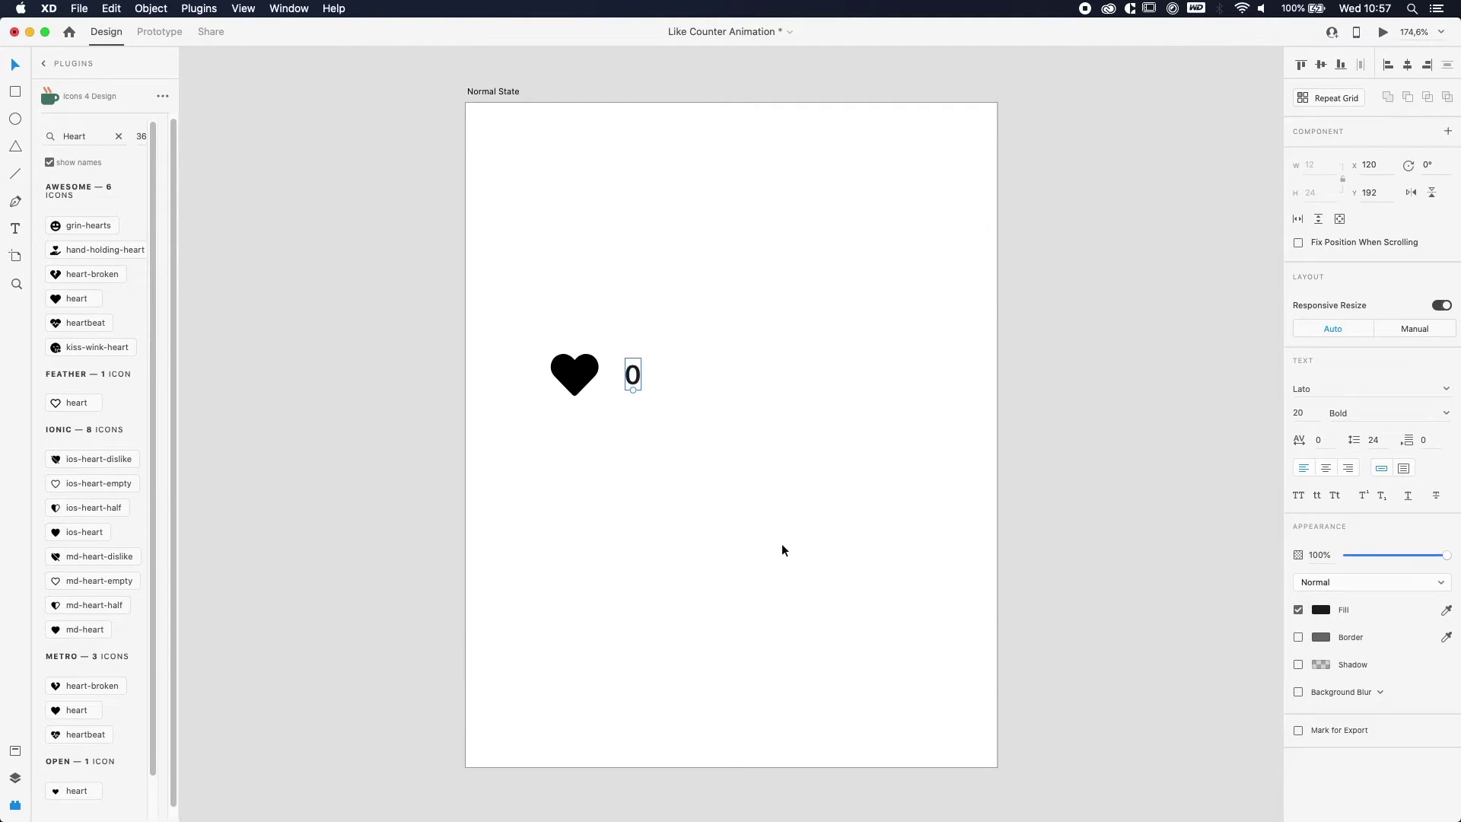
click(907, 483)
double_click(632, 374)
Step: Extend the 0 into a vertical column of digits 0 through 9, one per line
click(654, 377)
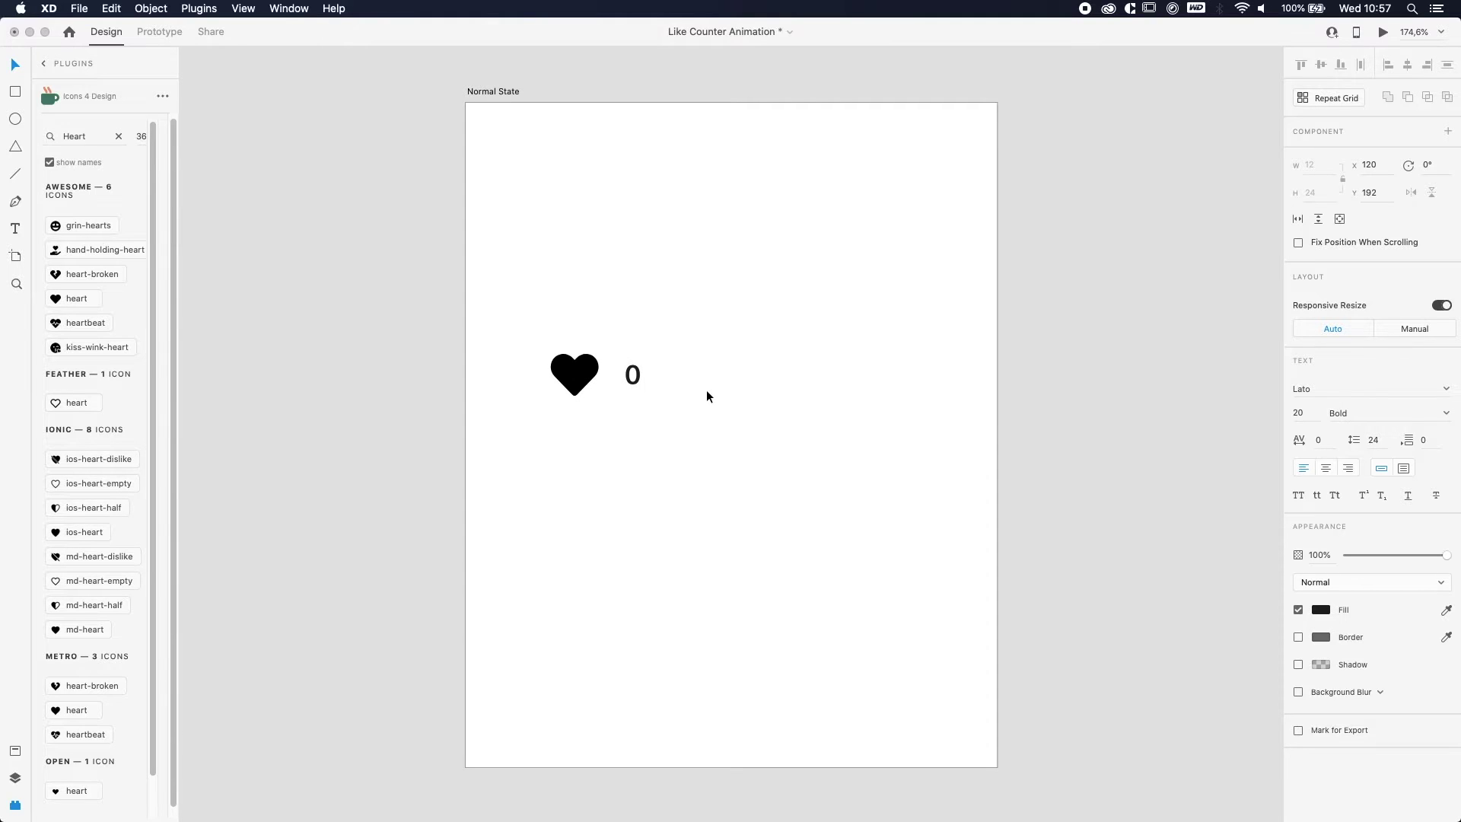
key(Return)
text(1)
key(Return)
text(2)
key(Return)
text(3)
key(Return)
text(4)
key(Return)
text(5)
key(Return)
text(6)
key(Return)
text(7)
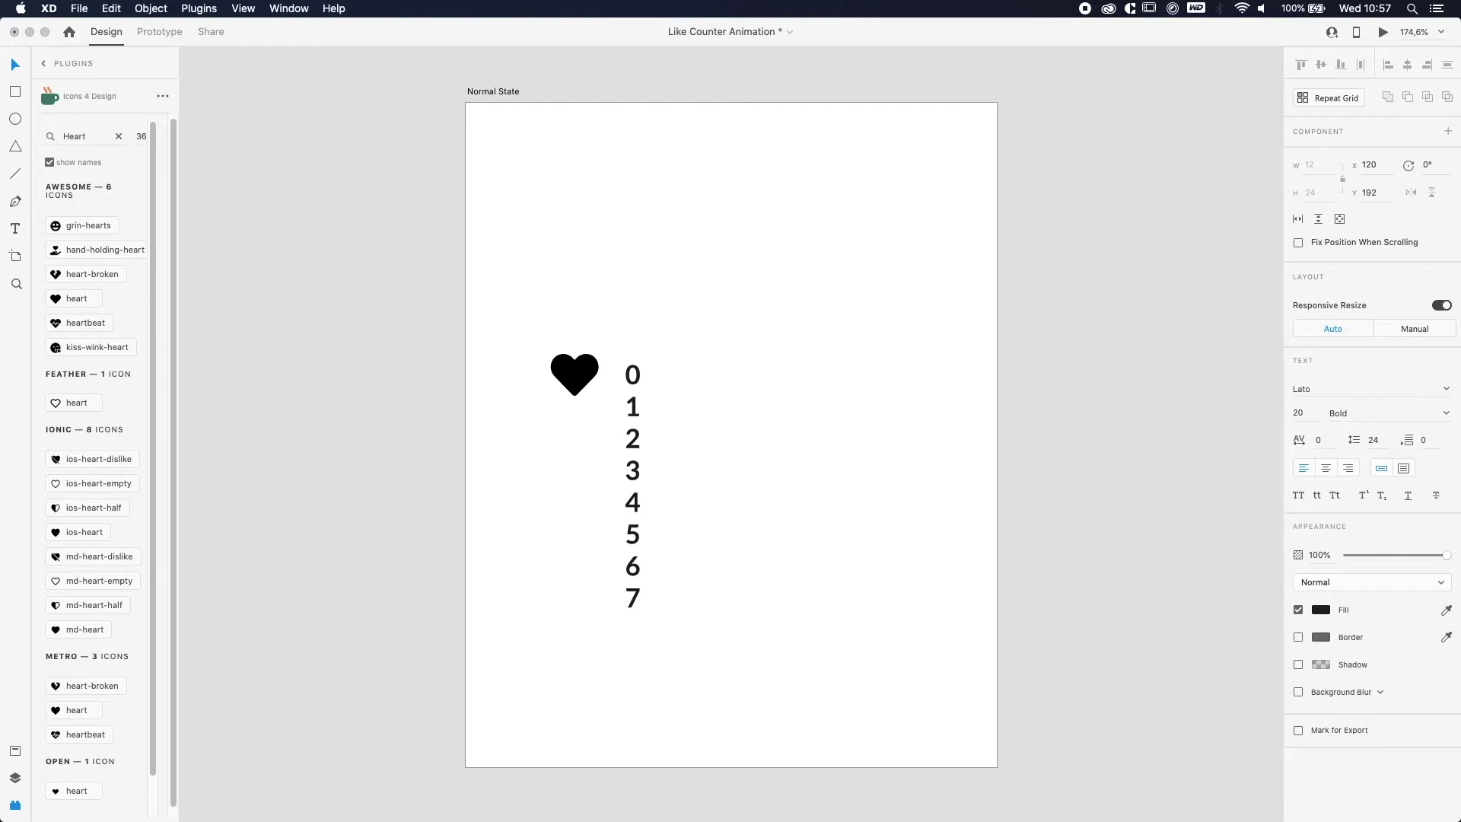
key(Return)
text(8)
key(Return)
text(9)
key(Escape)
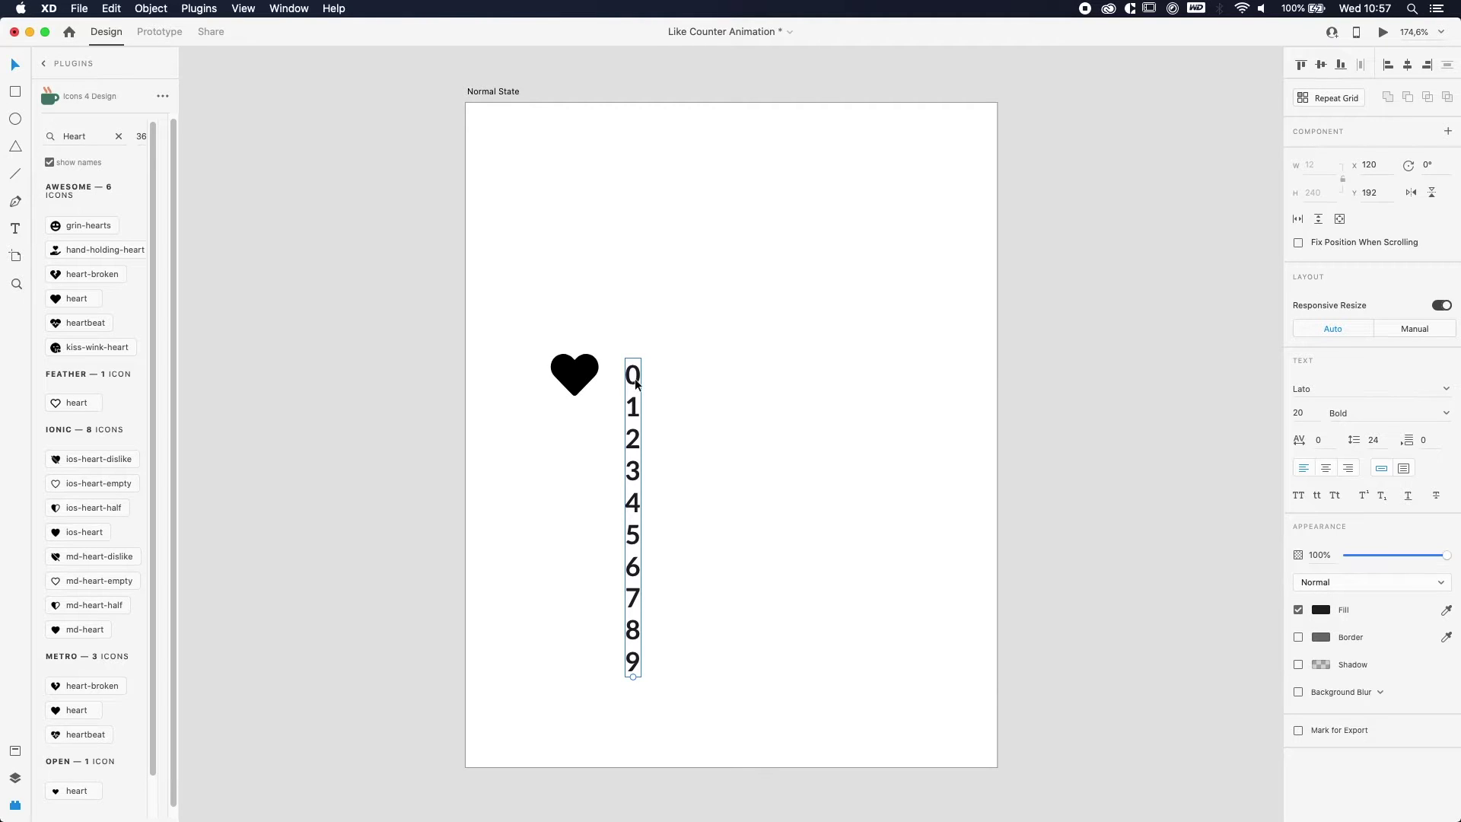
Step: Duplicate the digit column twice so three identical columns sit side by side
key(super+d)
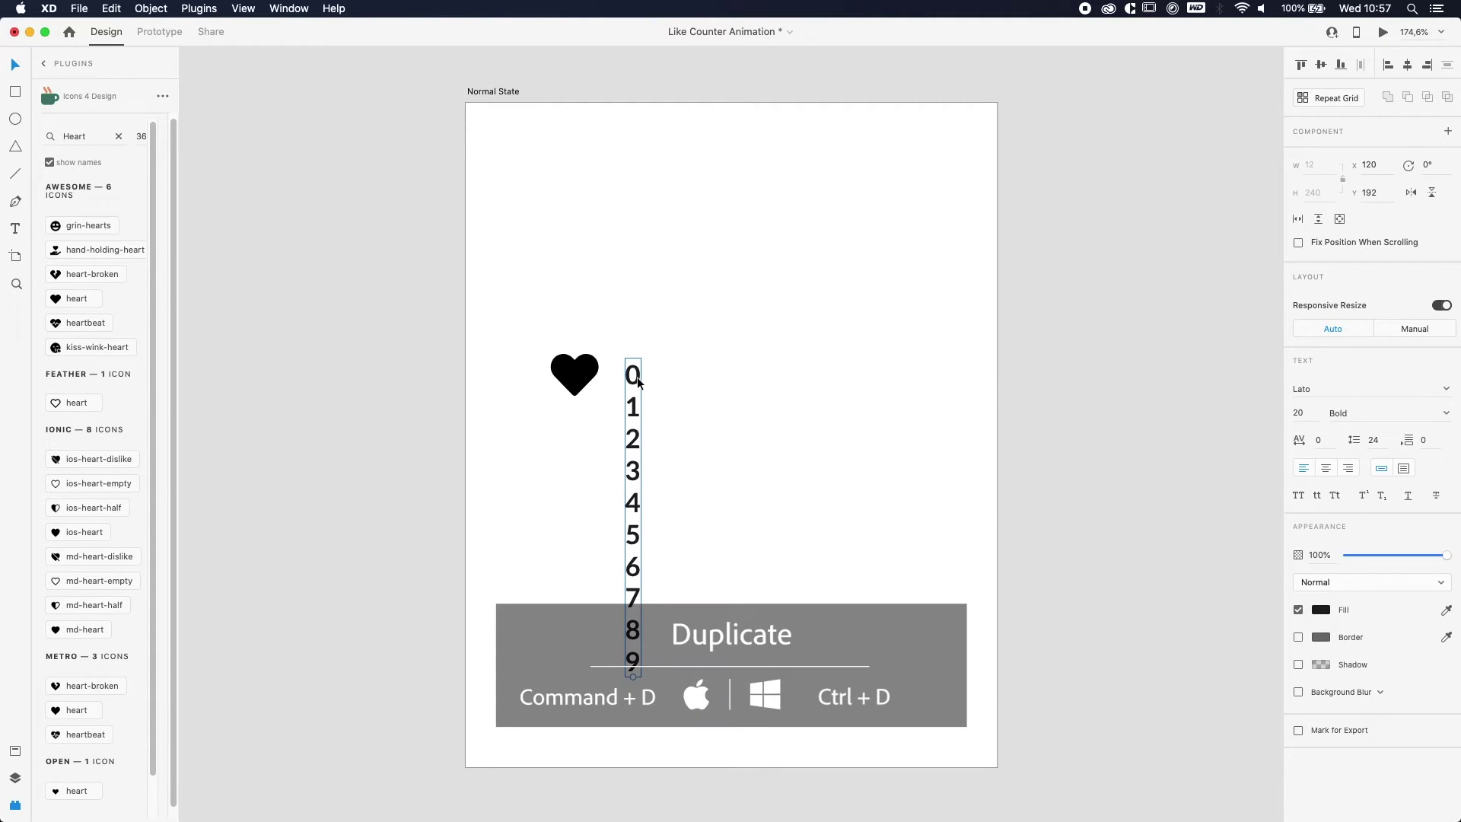
drag(638, 380, 663, 382)
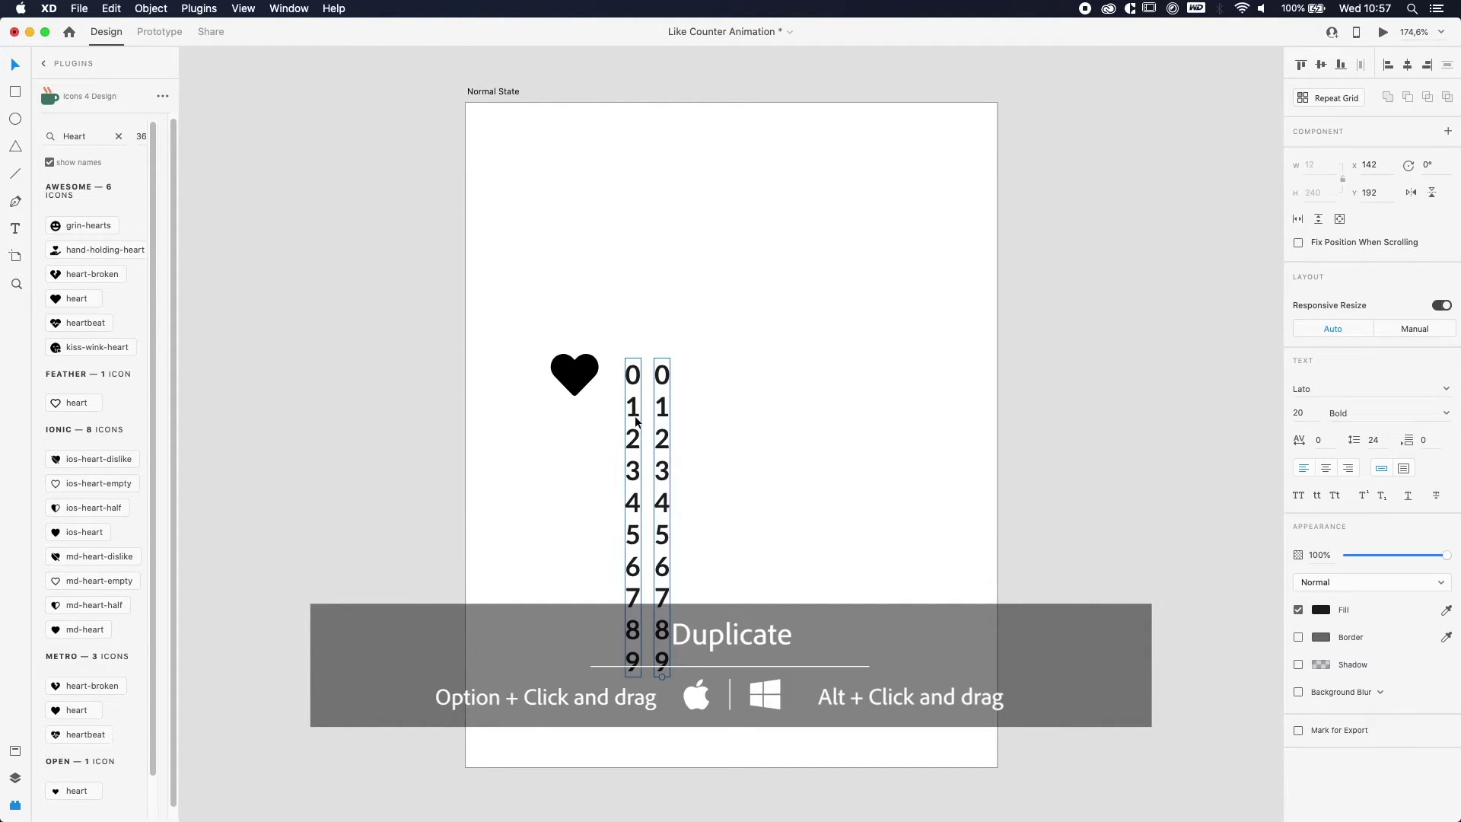
click(708, 417)
drag(664, 423, 695, 432)
click(772, 420)
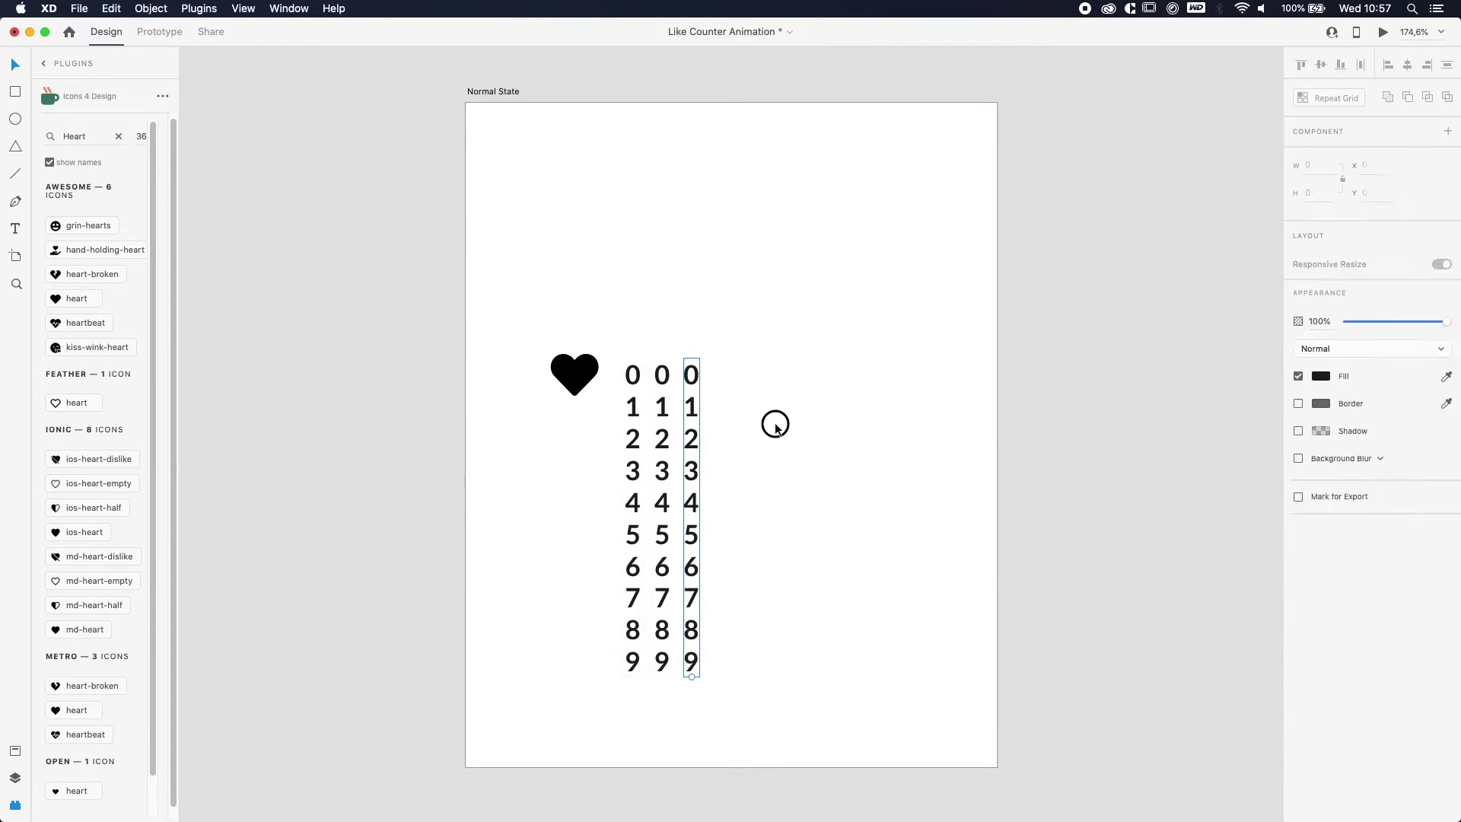
click(697, 405)
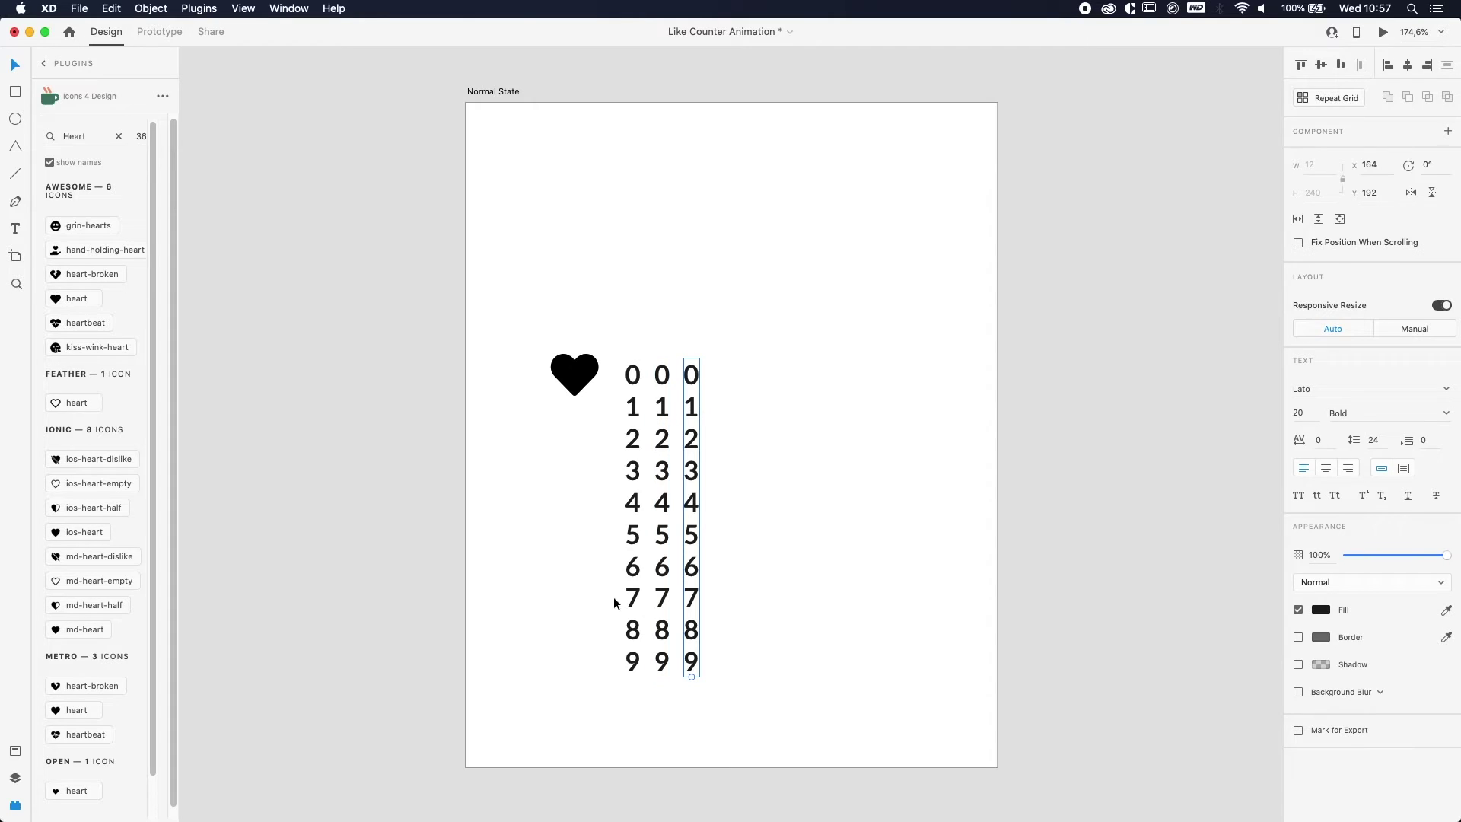
click(943, 490)
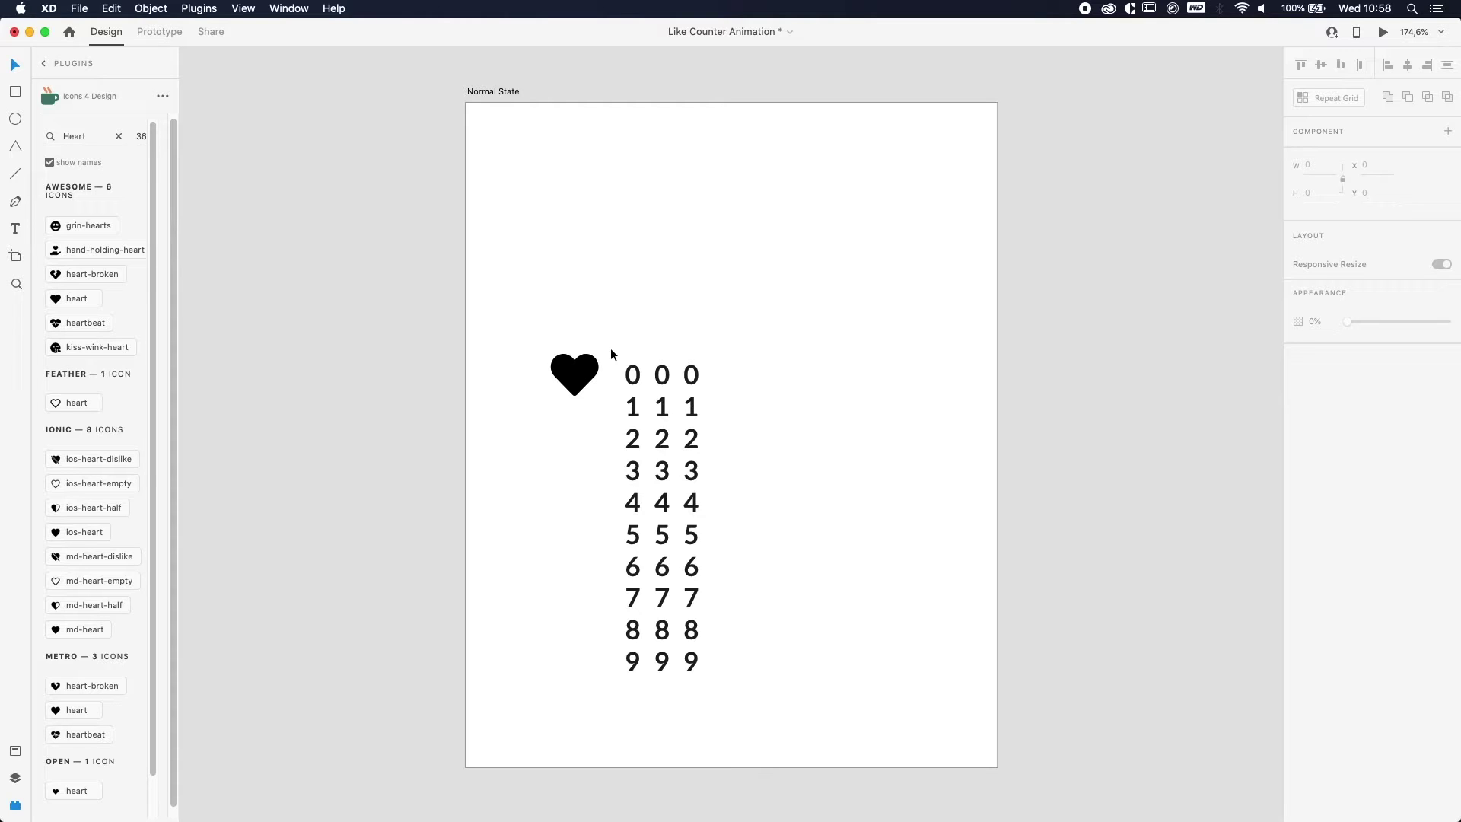
Step: Draw a 70 × 28 rectangle covering the top row of zeros
key(r)
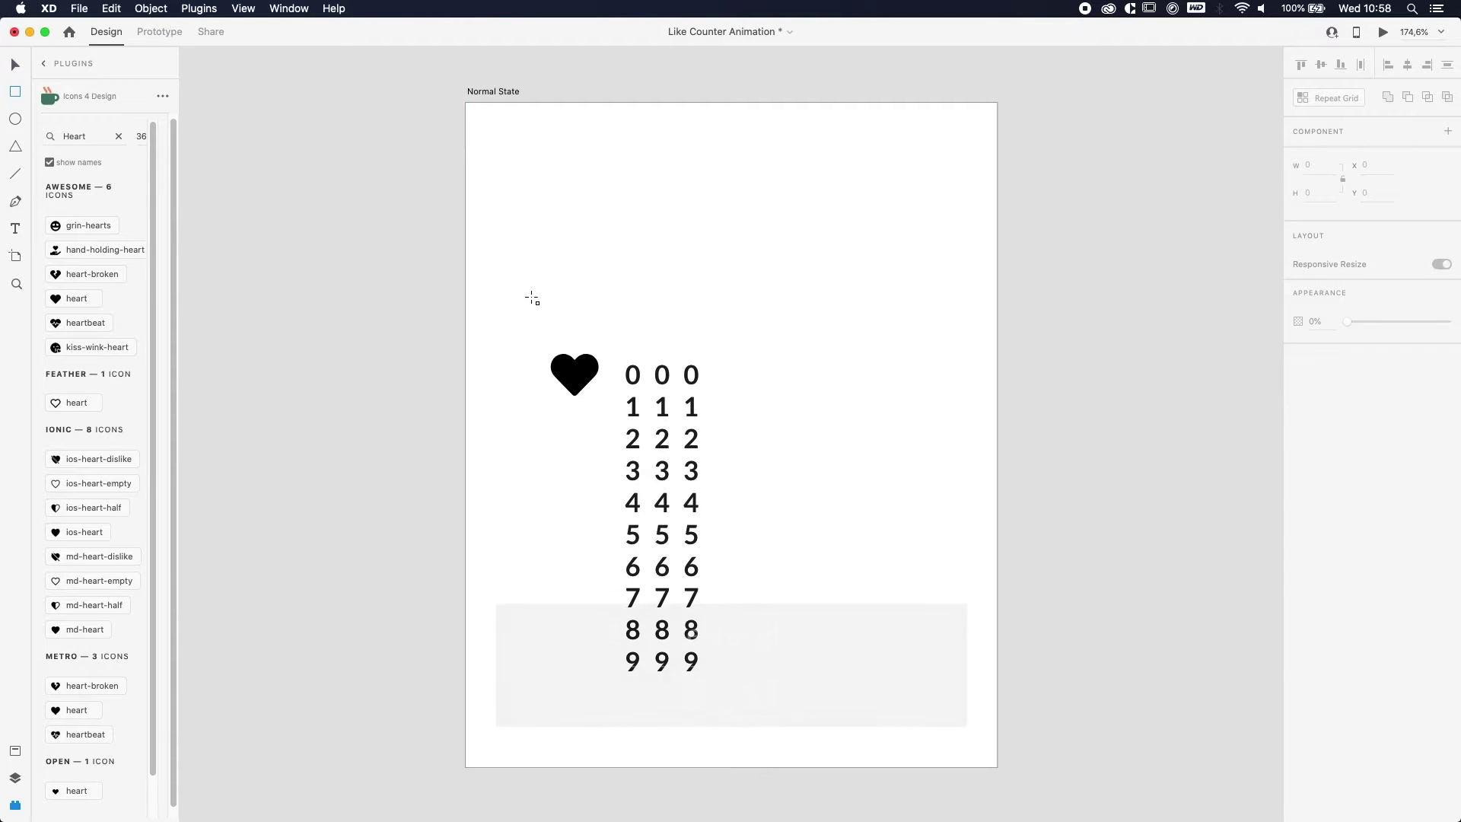
mouse_move(616, 355)
mouse_down()
mouse_move(642, 381)
mouse_move(709, 391)
mouse_up()
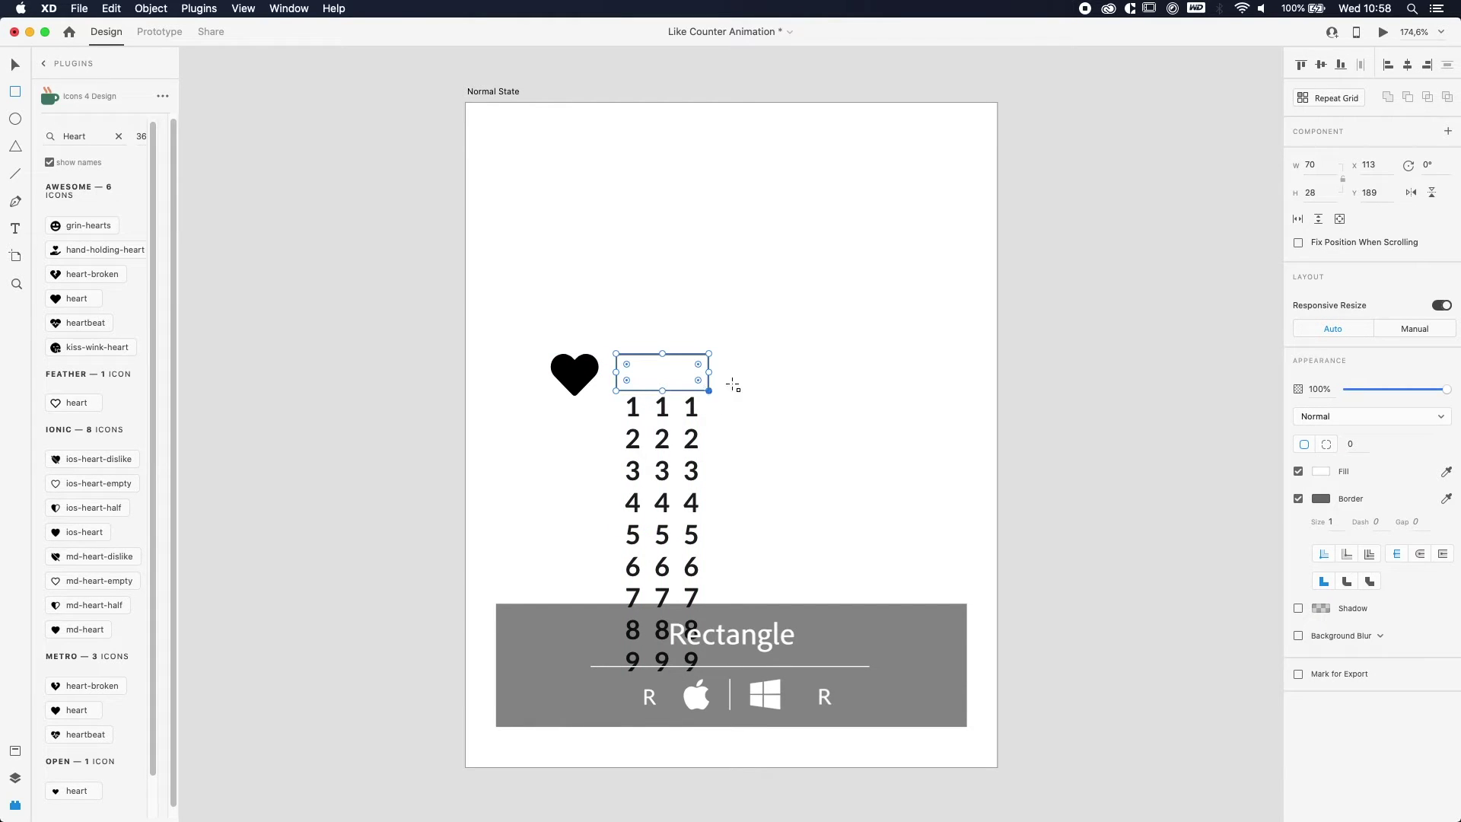
key(v)
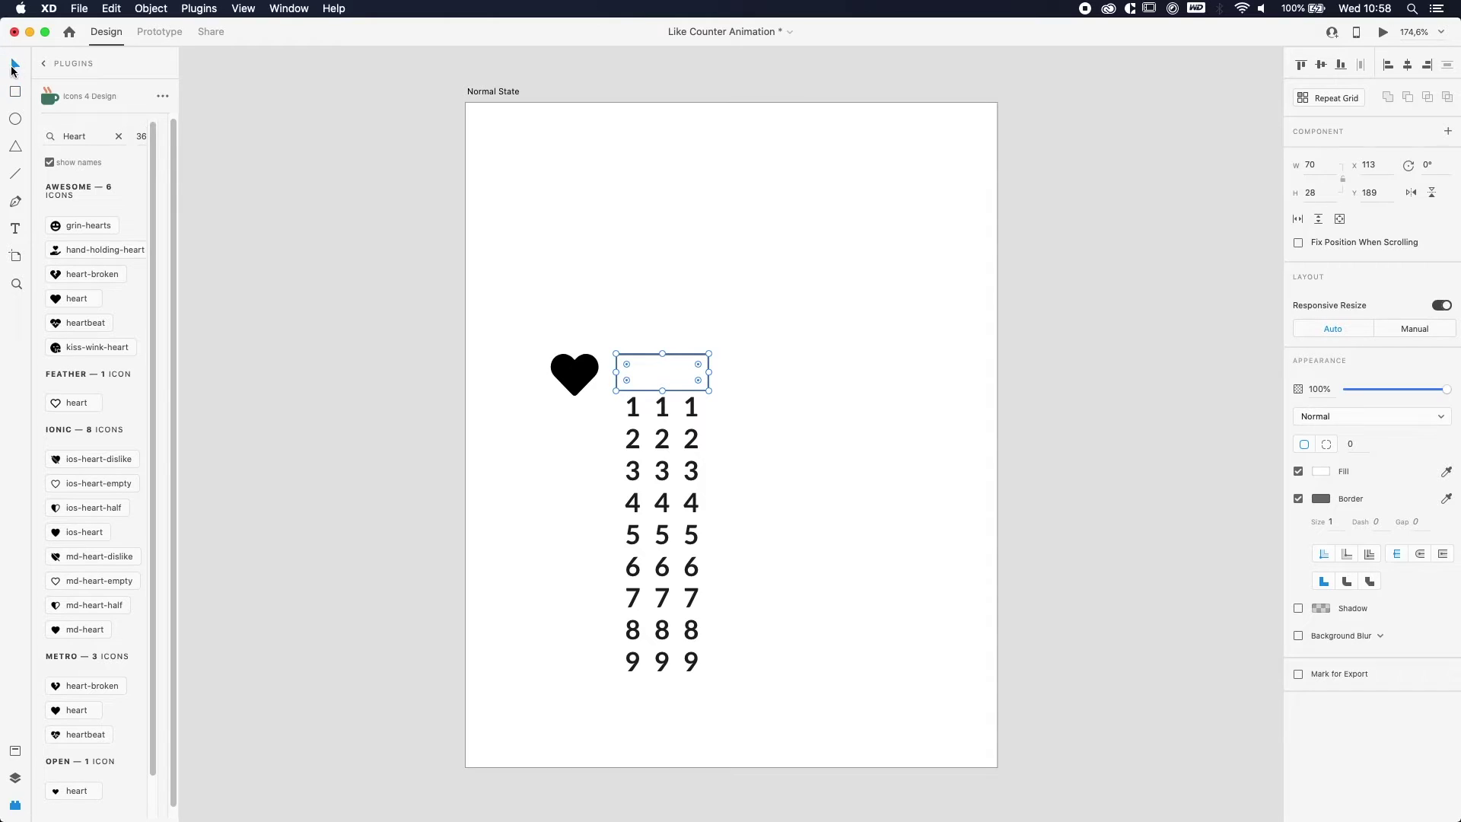
click(733, 248)
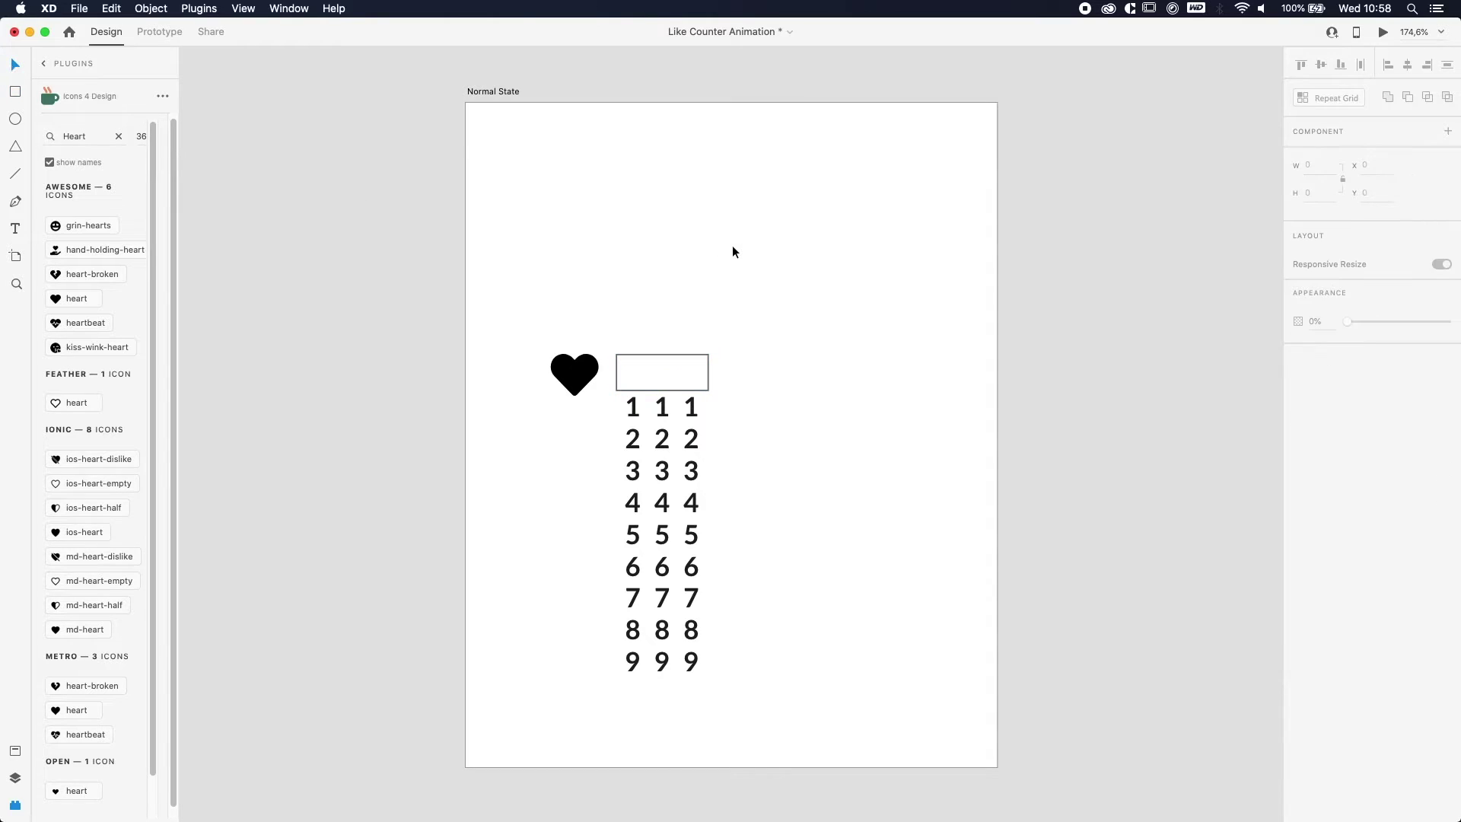
Step: Select the three digit columns together and group them
click(691, 479)
shift+click(666, 498)
shift+click(632, 502)
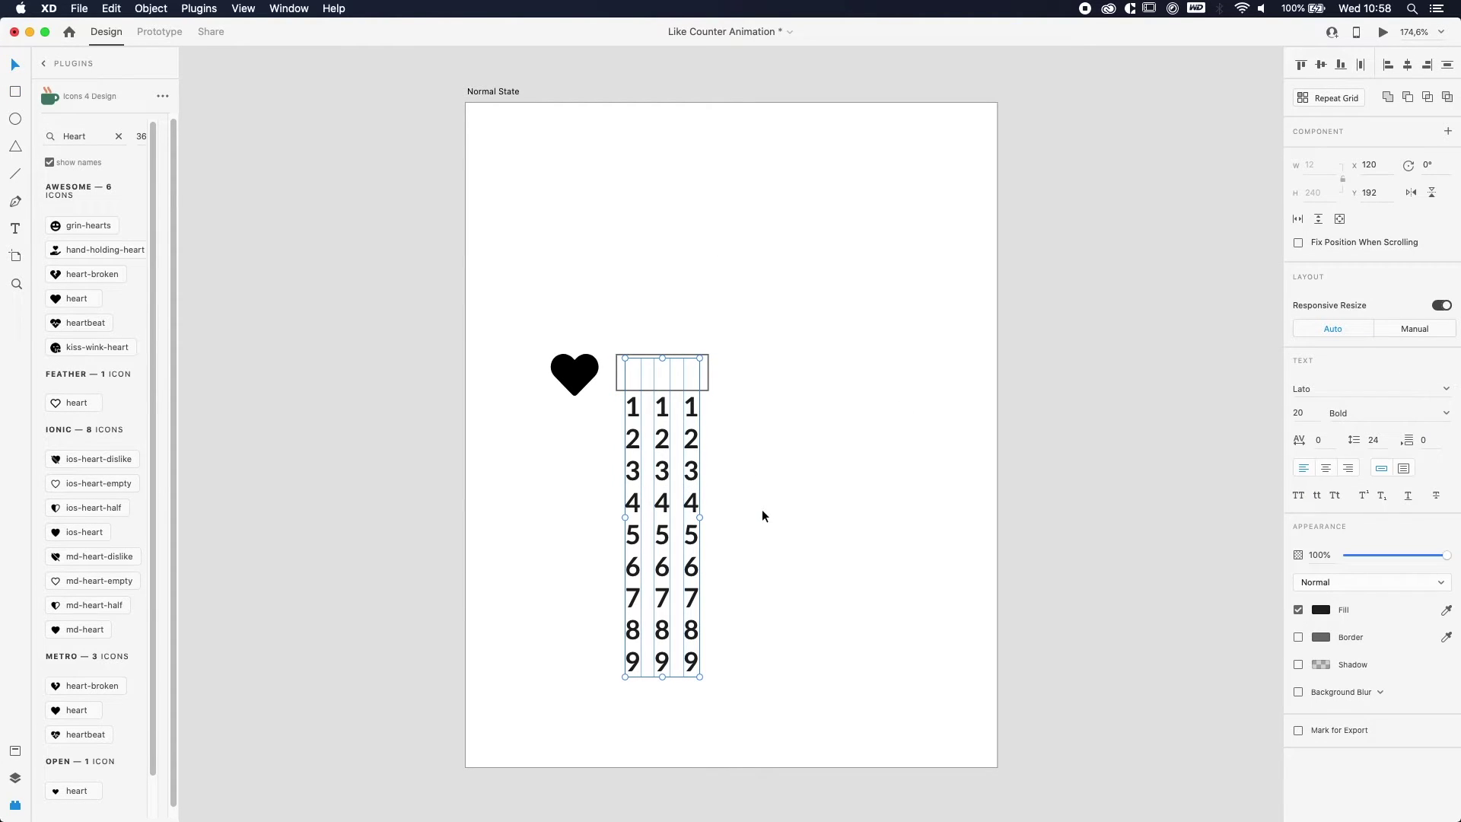
click(866, 526)
click(690, 533)
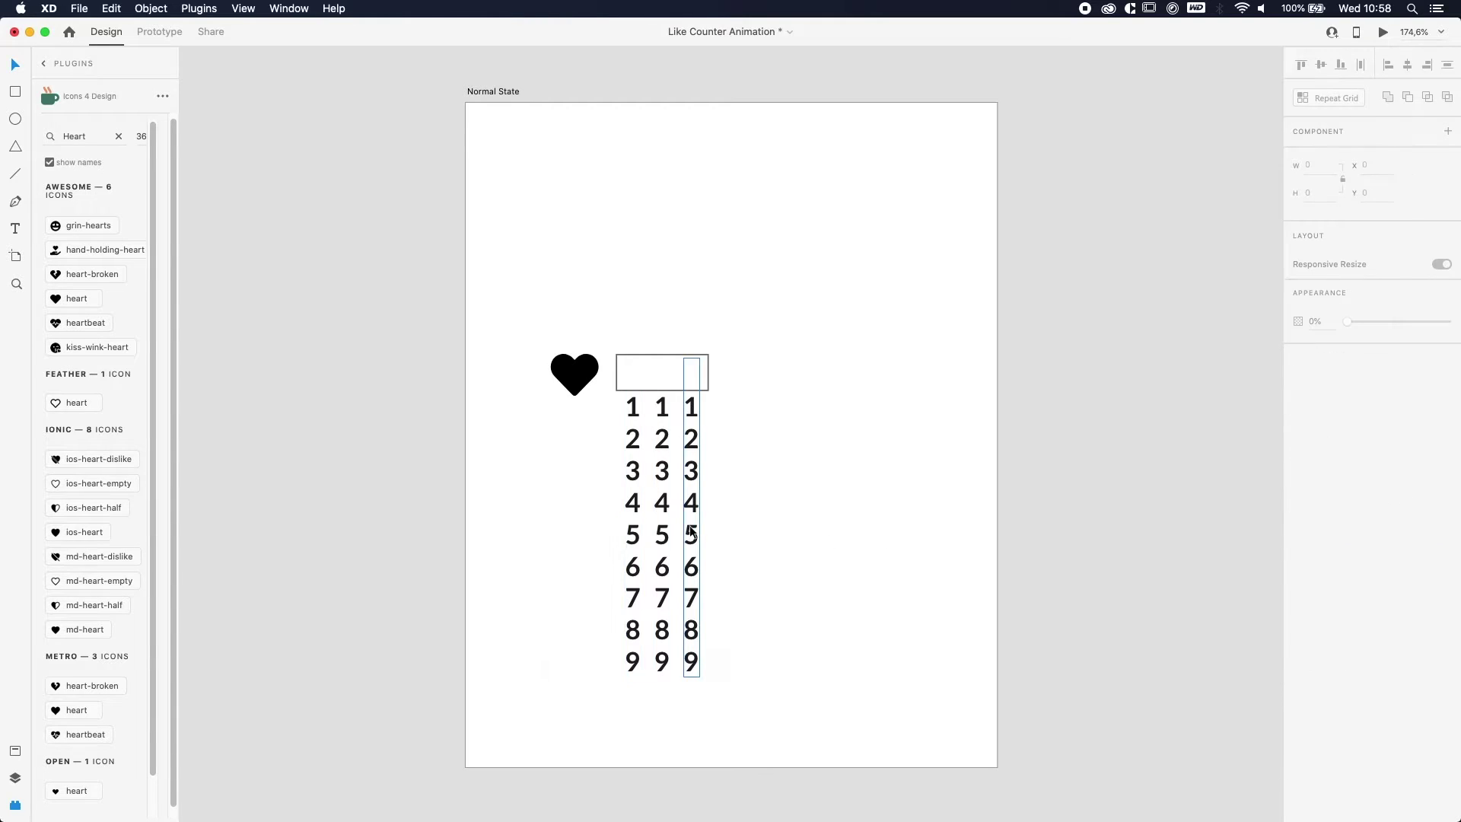
shift+click(662, 531)
shift+click(630, 537)
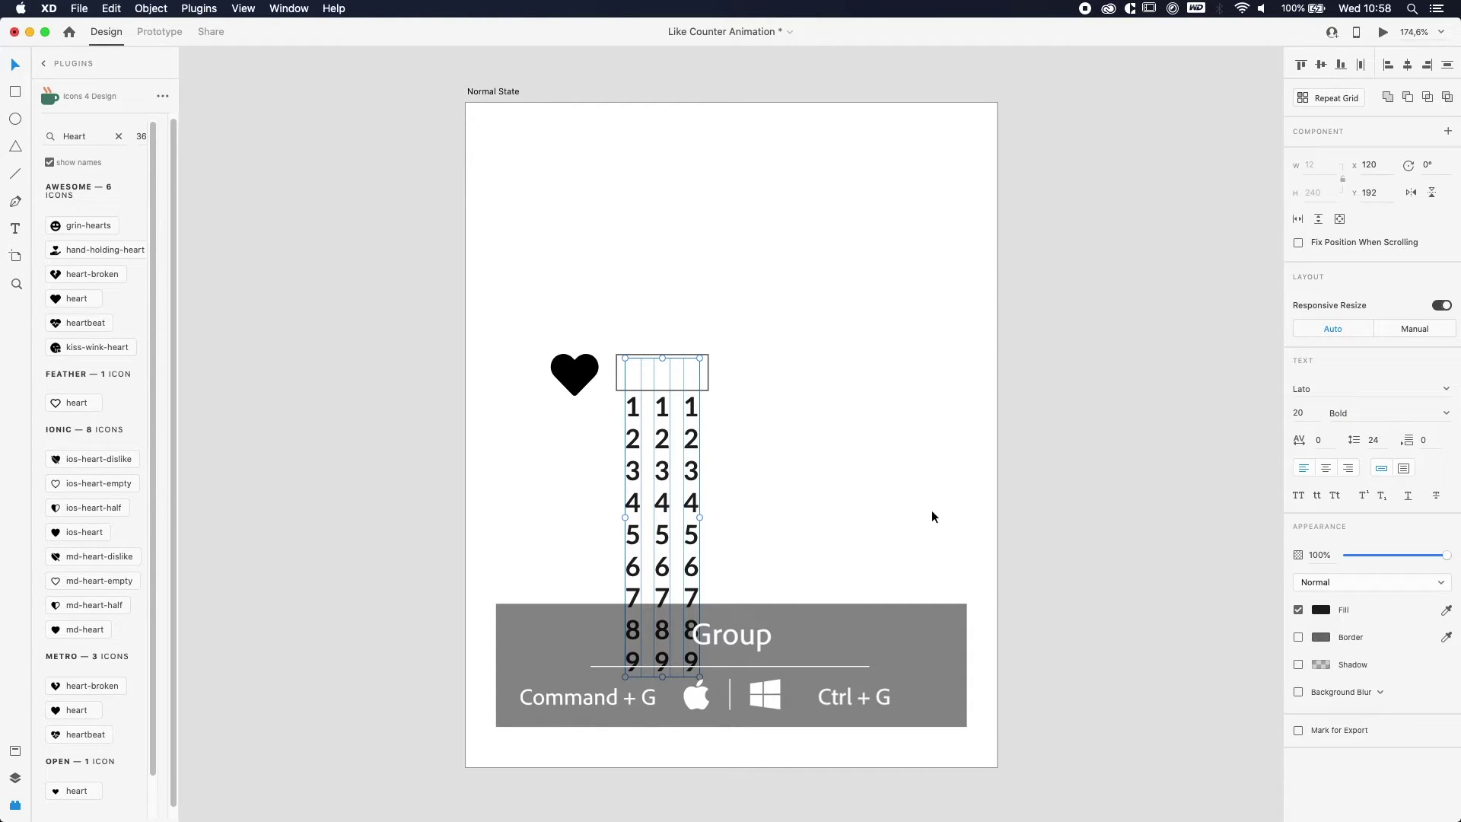
click(870, 502)
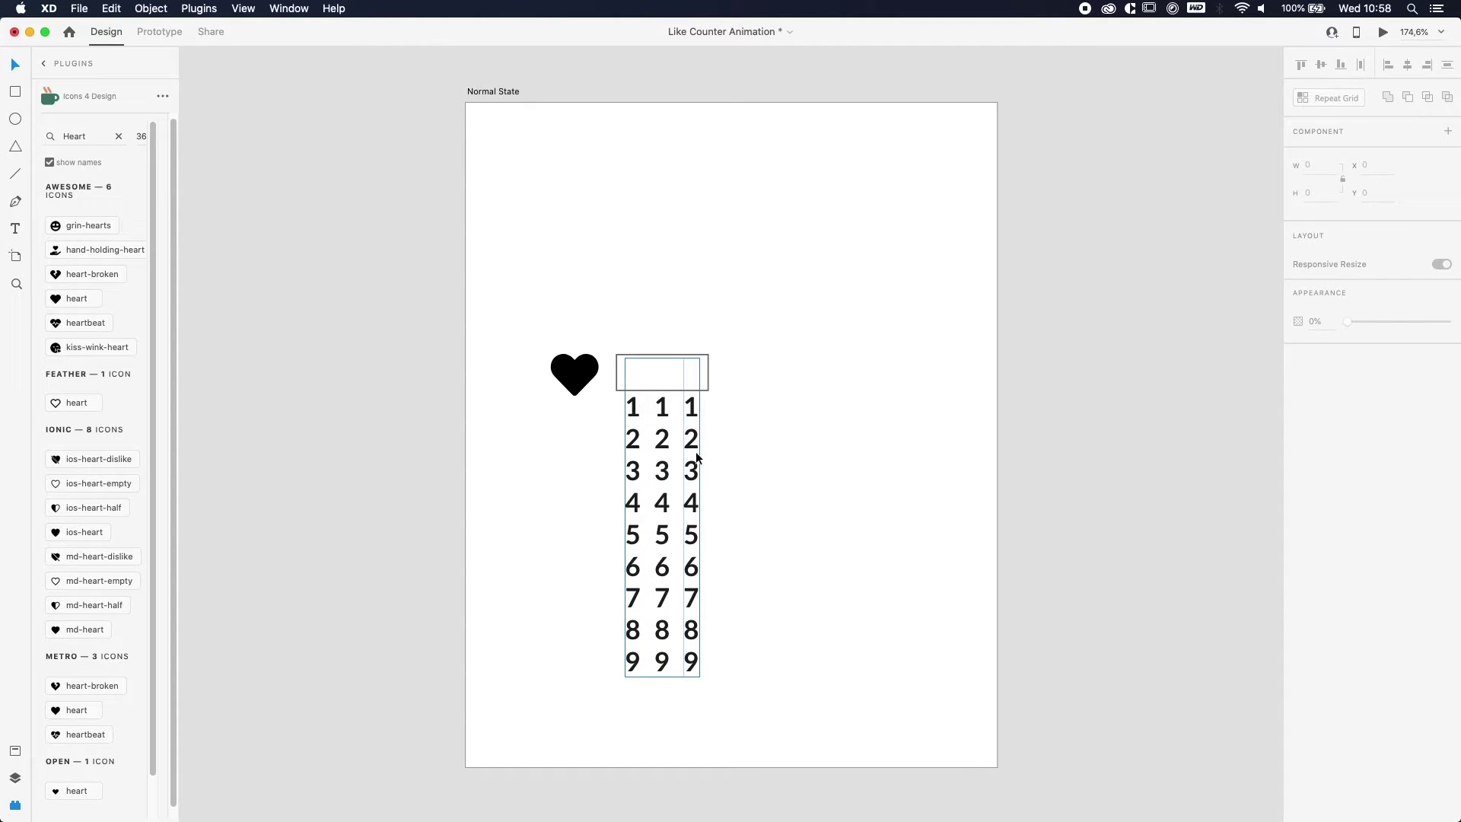
Step: Mask the grouped columns with the rectangle so only 0 0 0 remains visible
click(697, 457)
shift+click(707, 383)
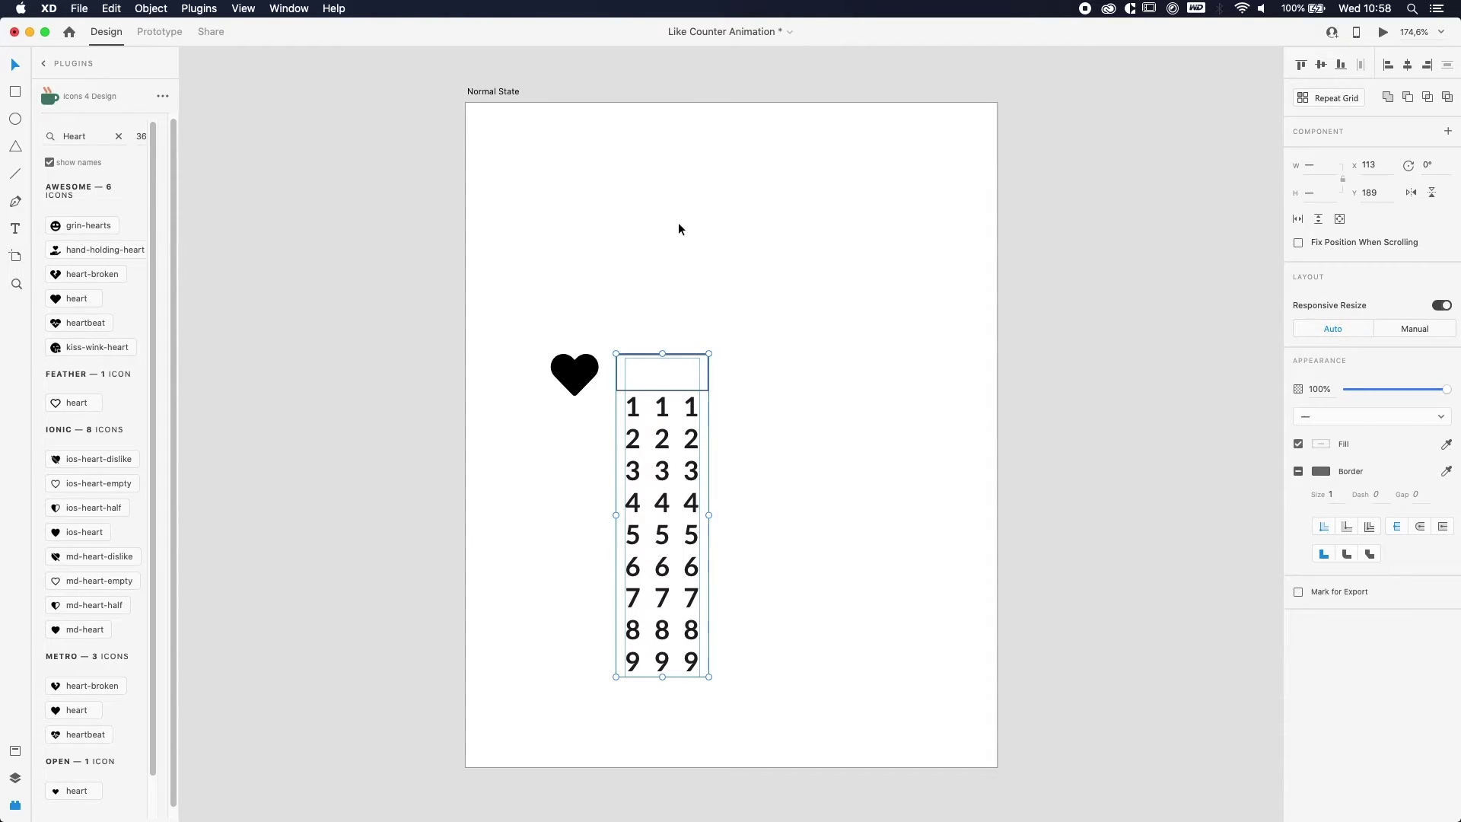
click(150, 9)
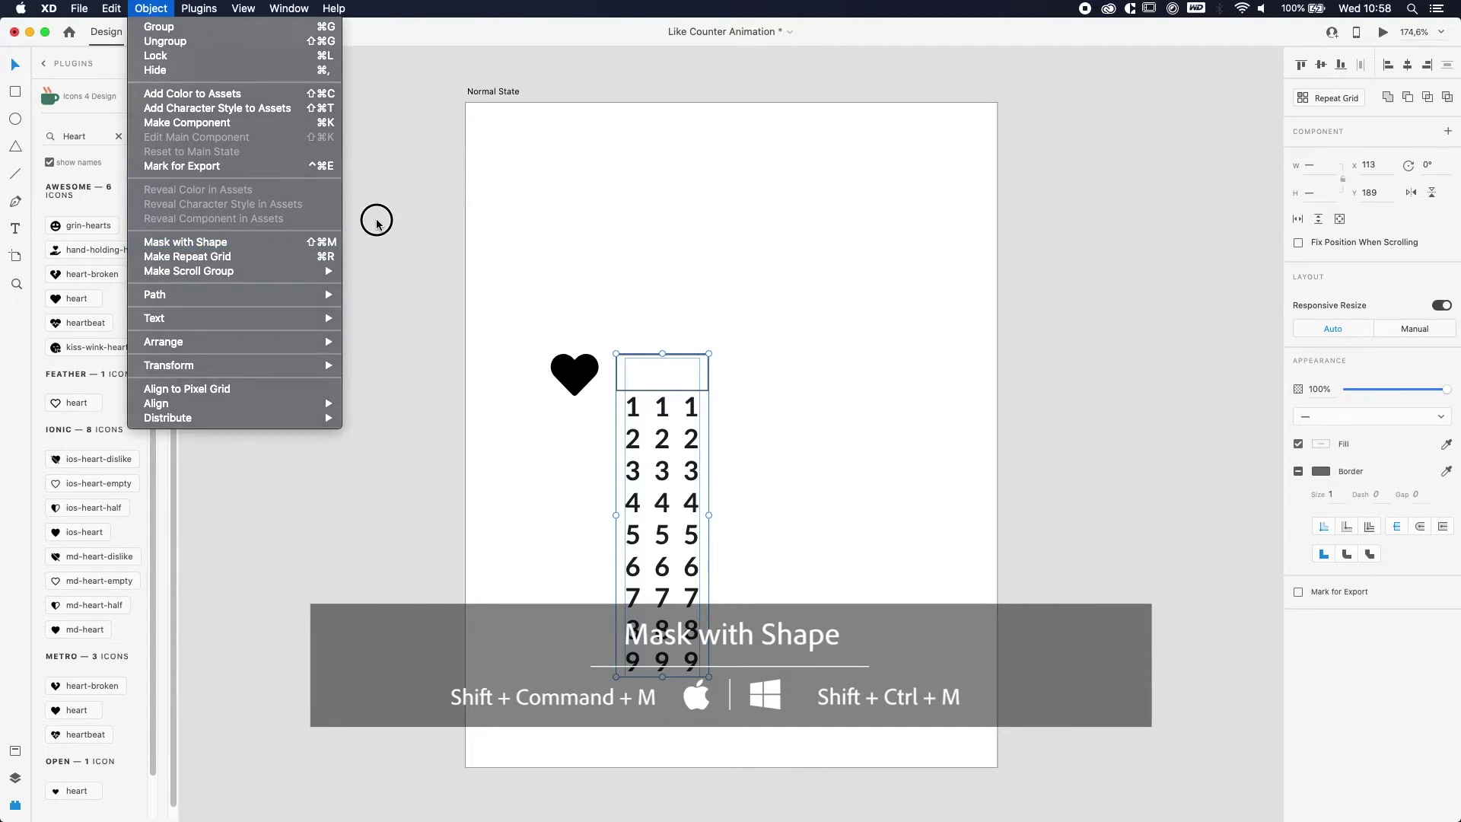
click(567, 235)
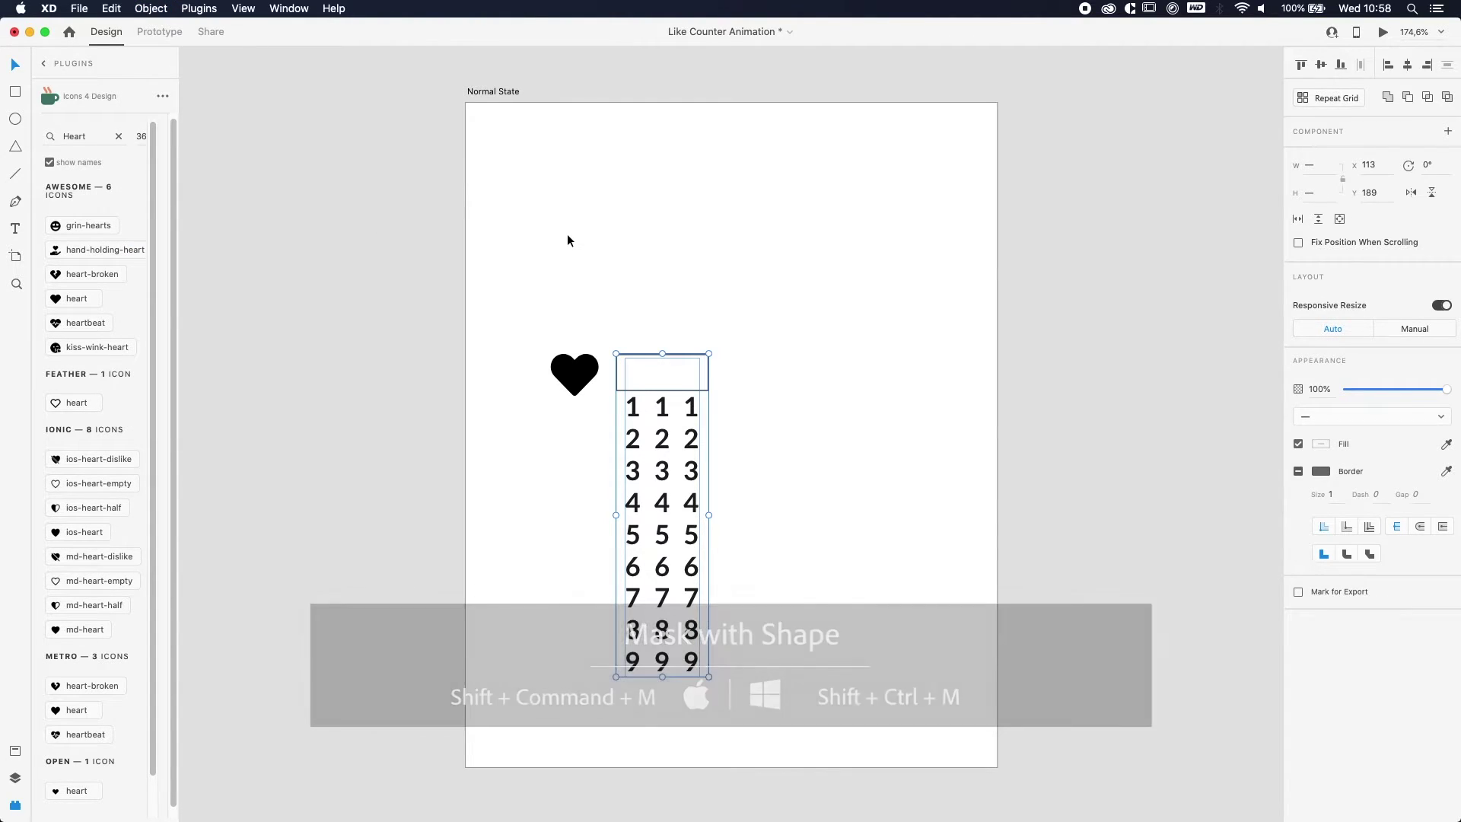
key(super+shift+m)
Step: Replace the top 0 in the left and middle columns with blank lines, leaving a single 0
click(657, 309)
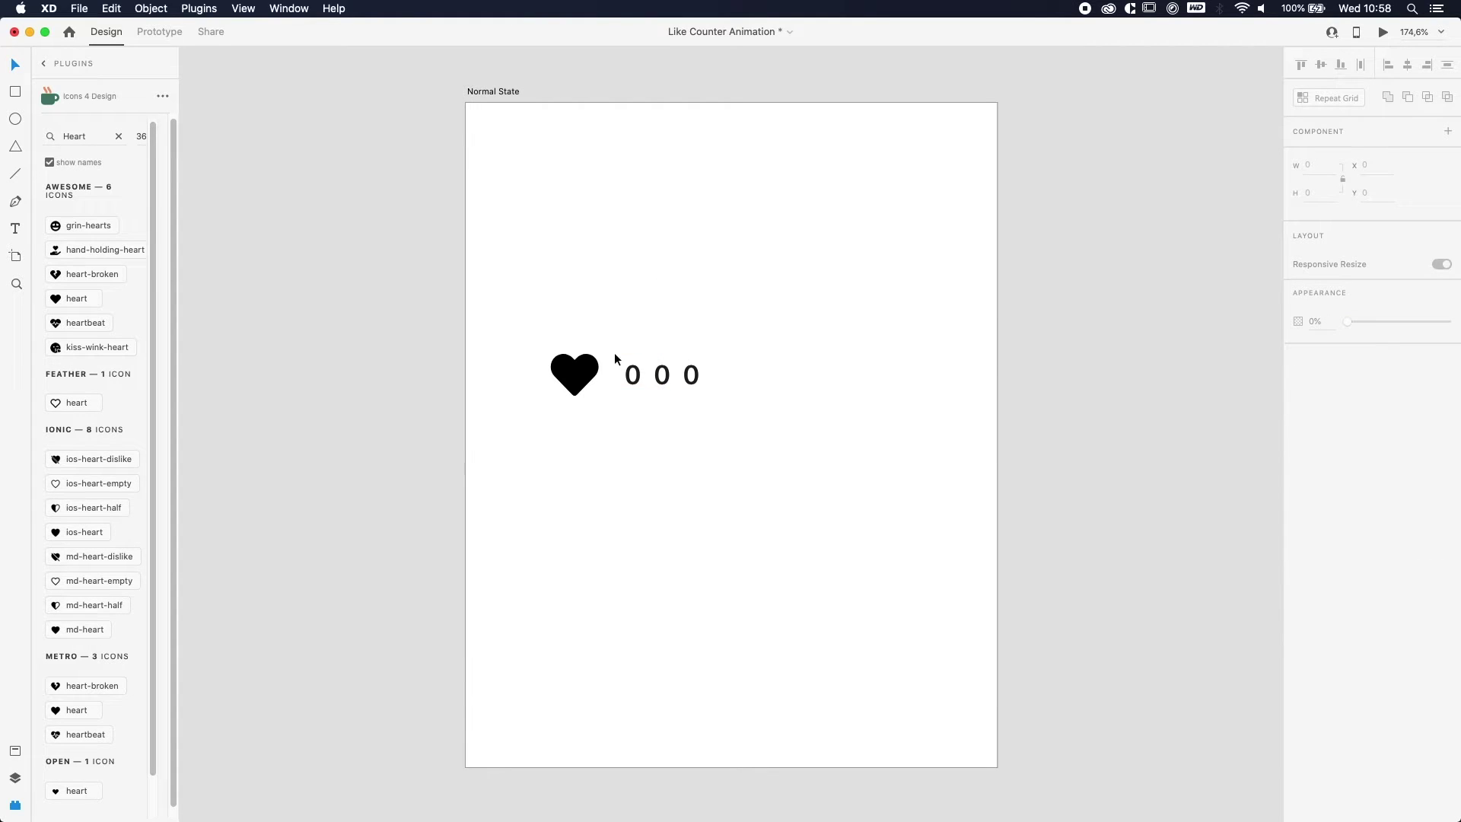
double_click(637, 381)
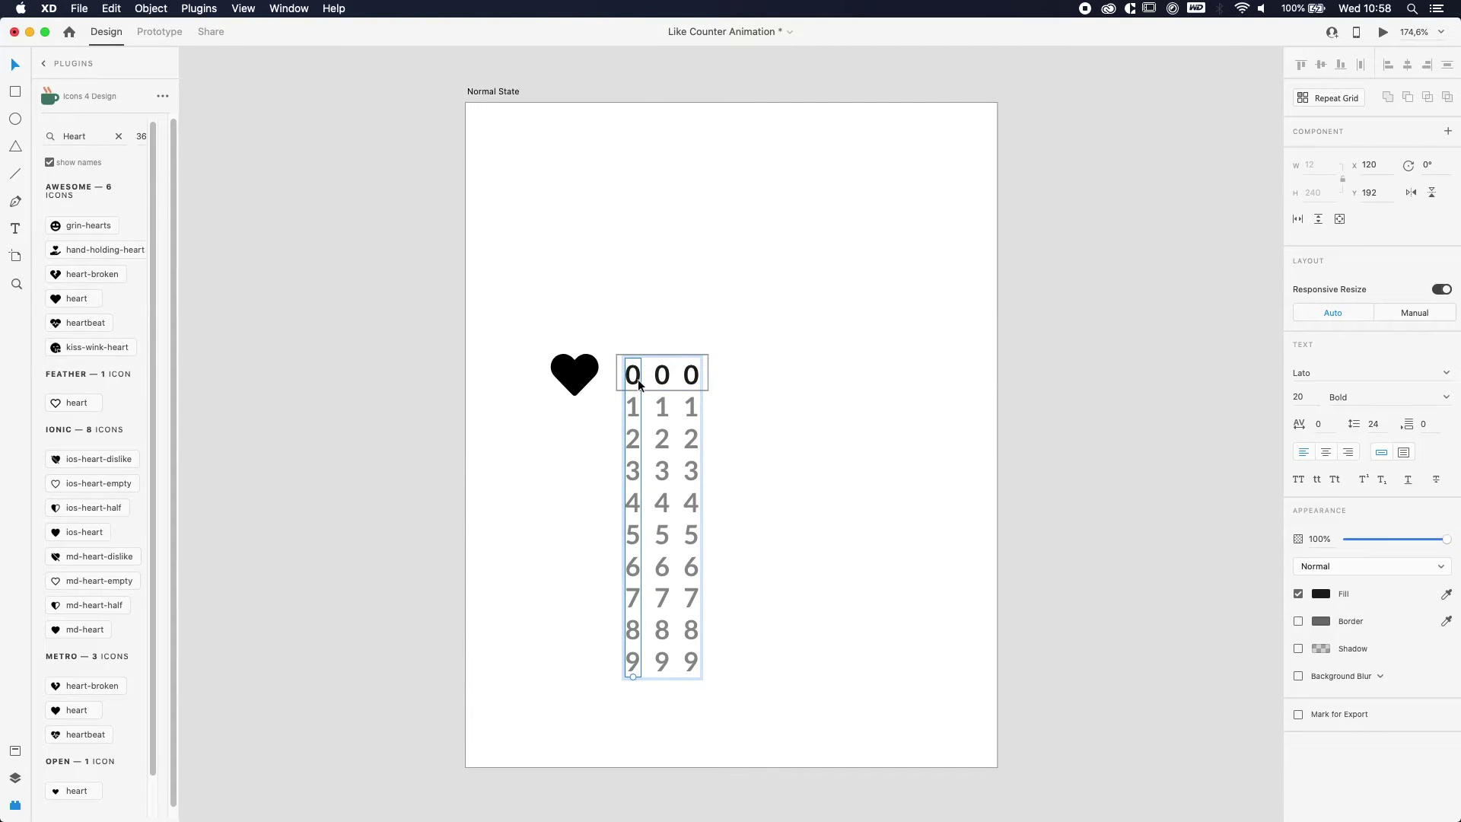
double_click(639, 380)
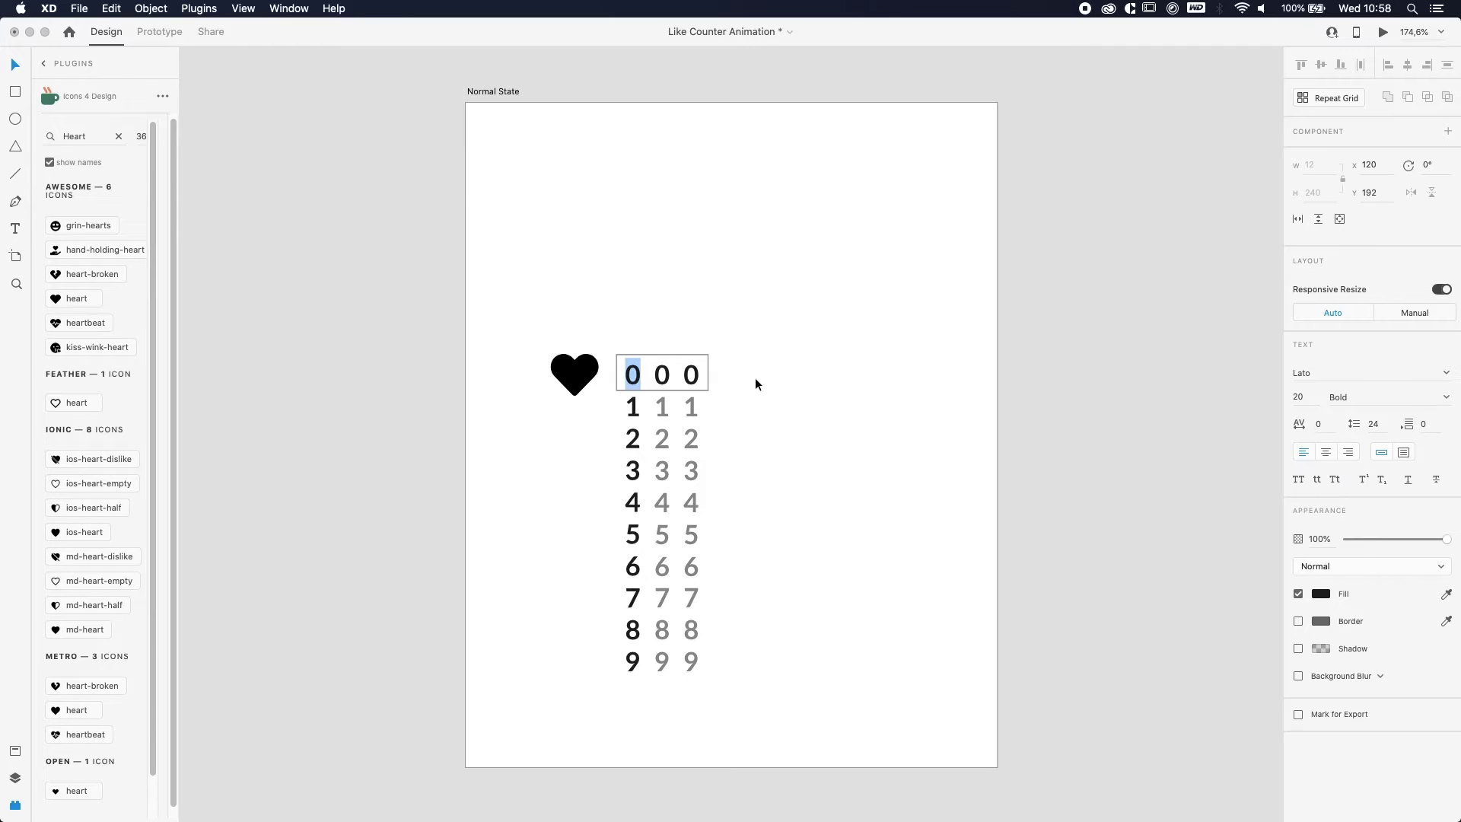
key(Delete)
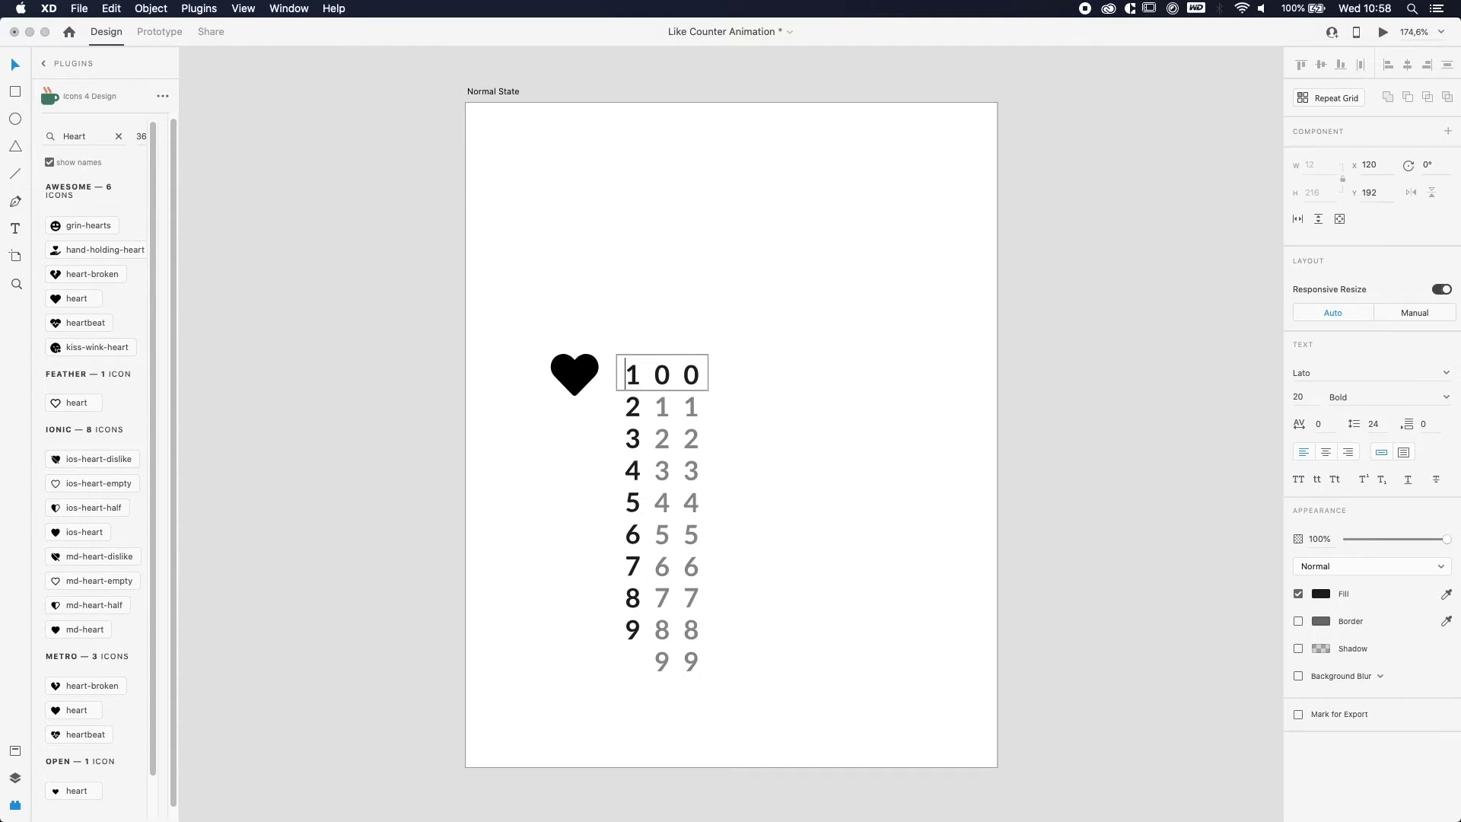
key(Return)
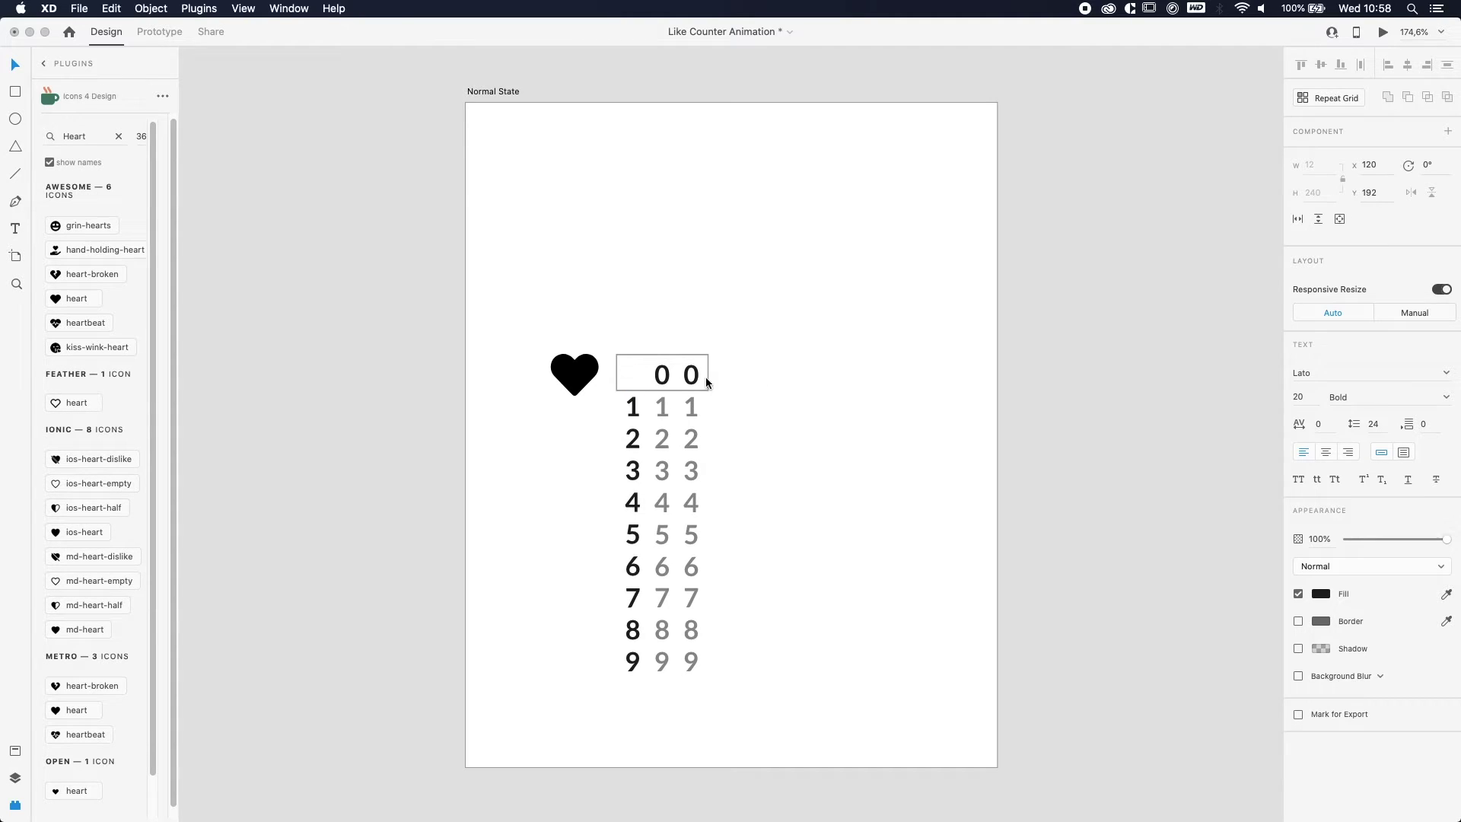
key(Escape)
click(662, 374)
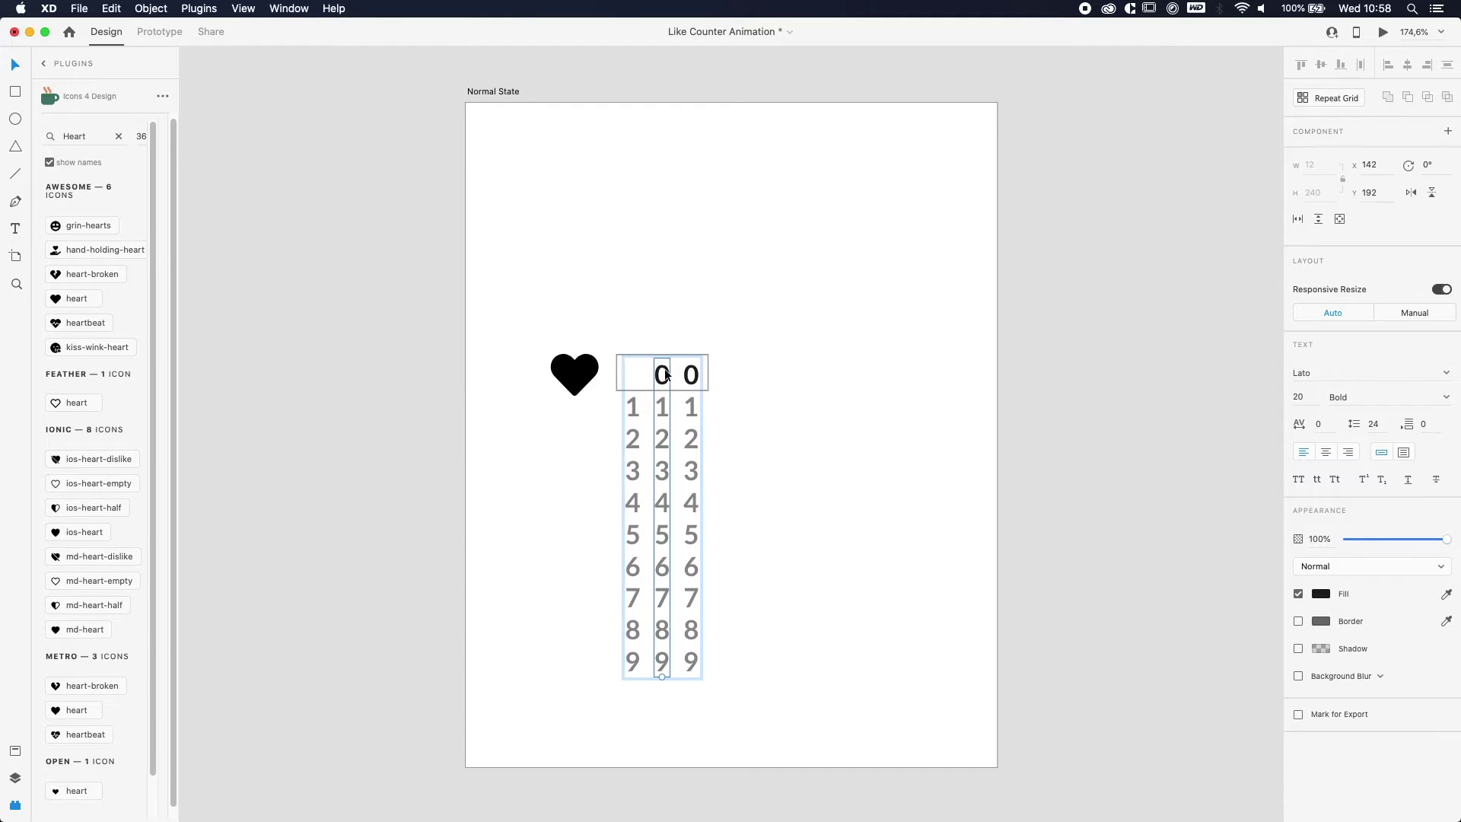
double_click(661, 374)
key(BackSpace)
key(Return)
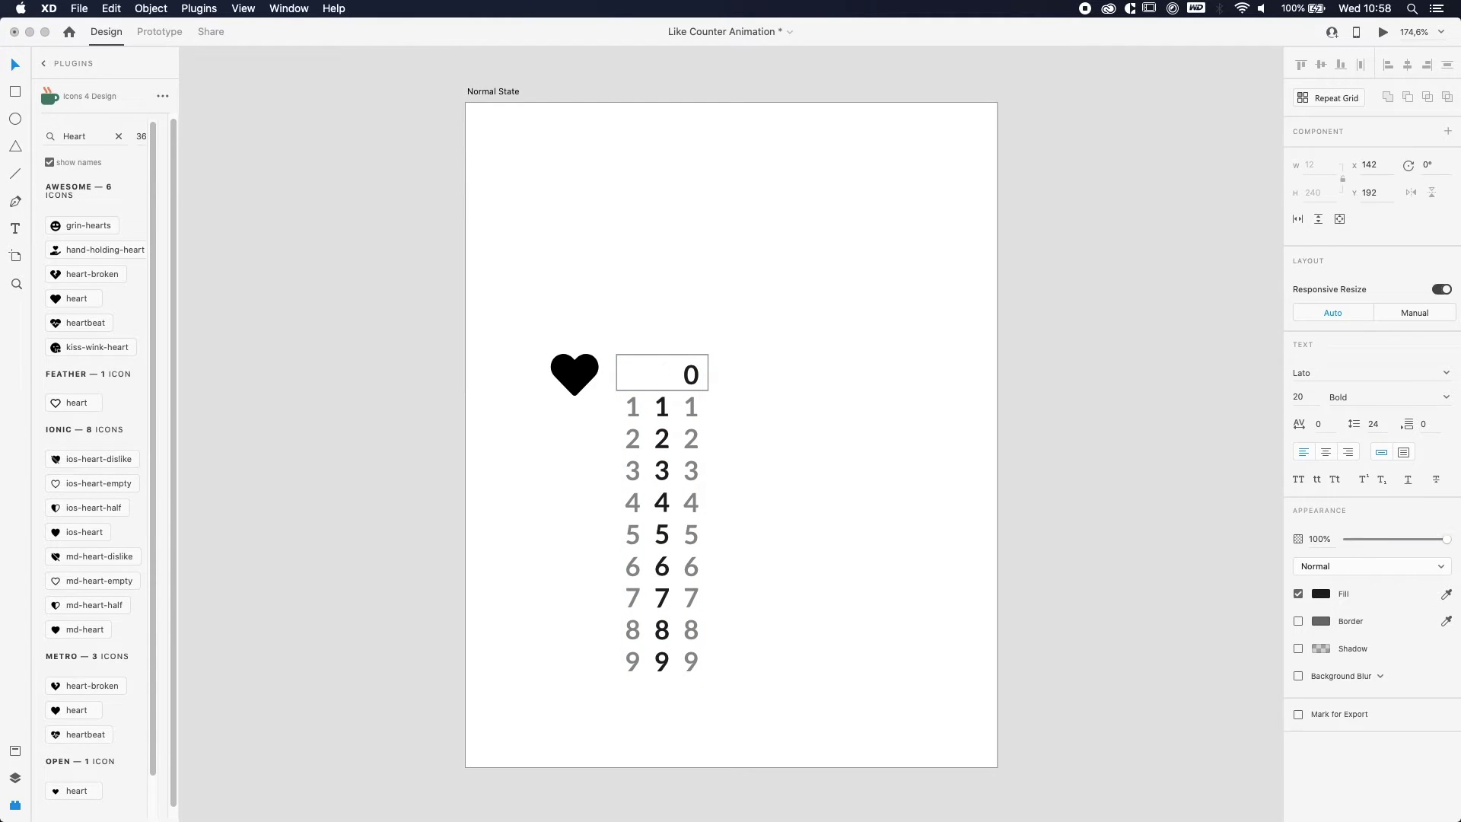
key(Escape)
click(860, 374)
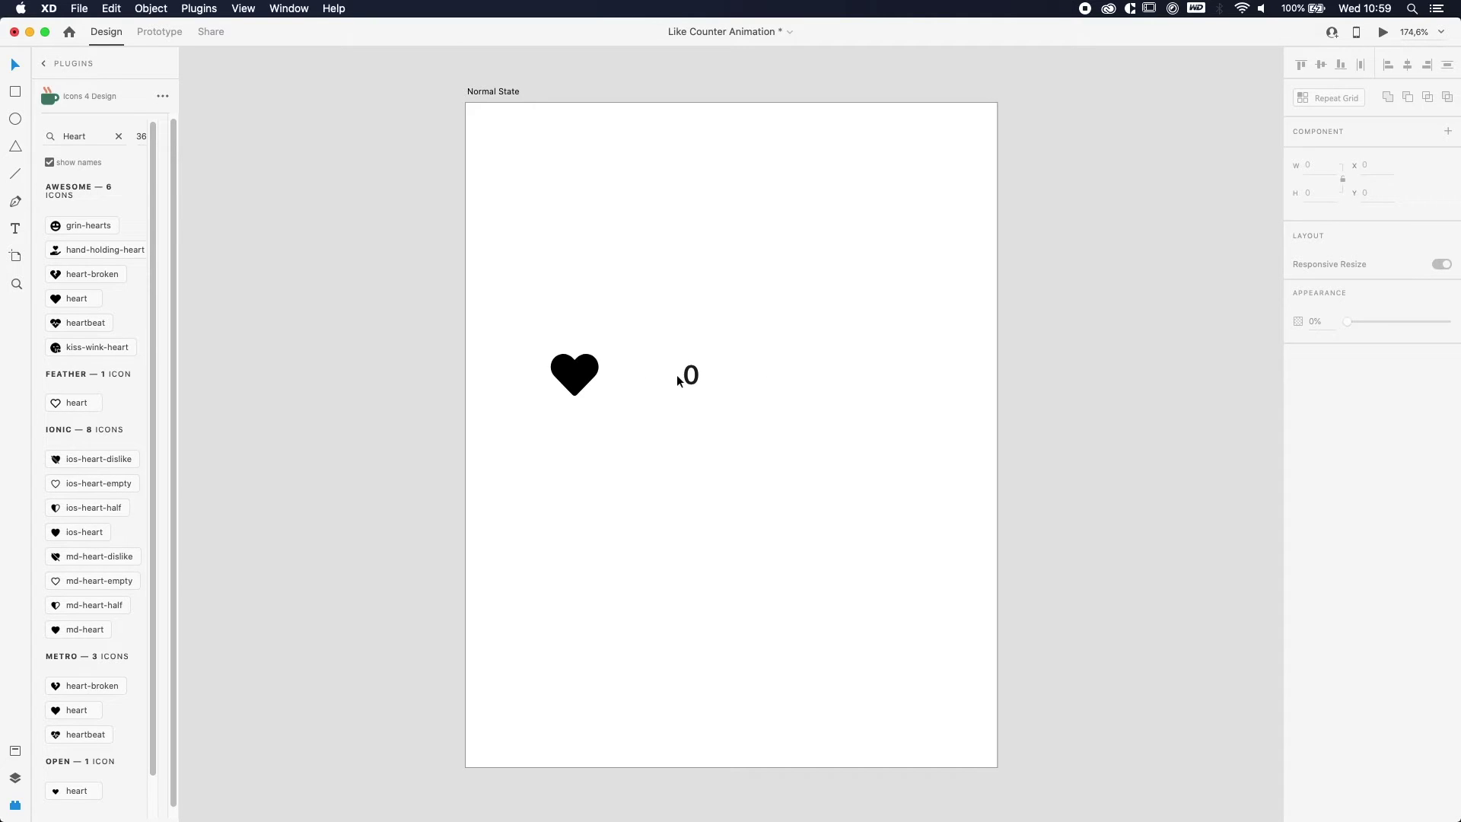
Step: Change the heart icon's fill from black to a light grey
click(572, 370)
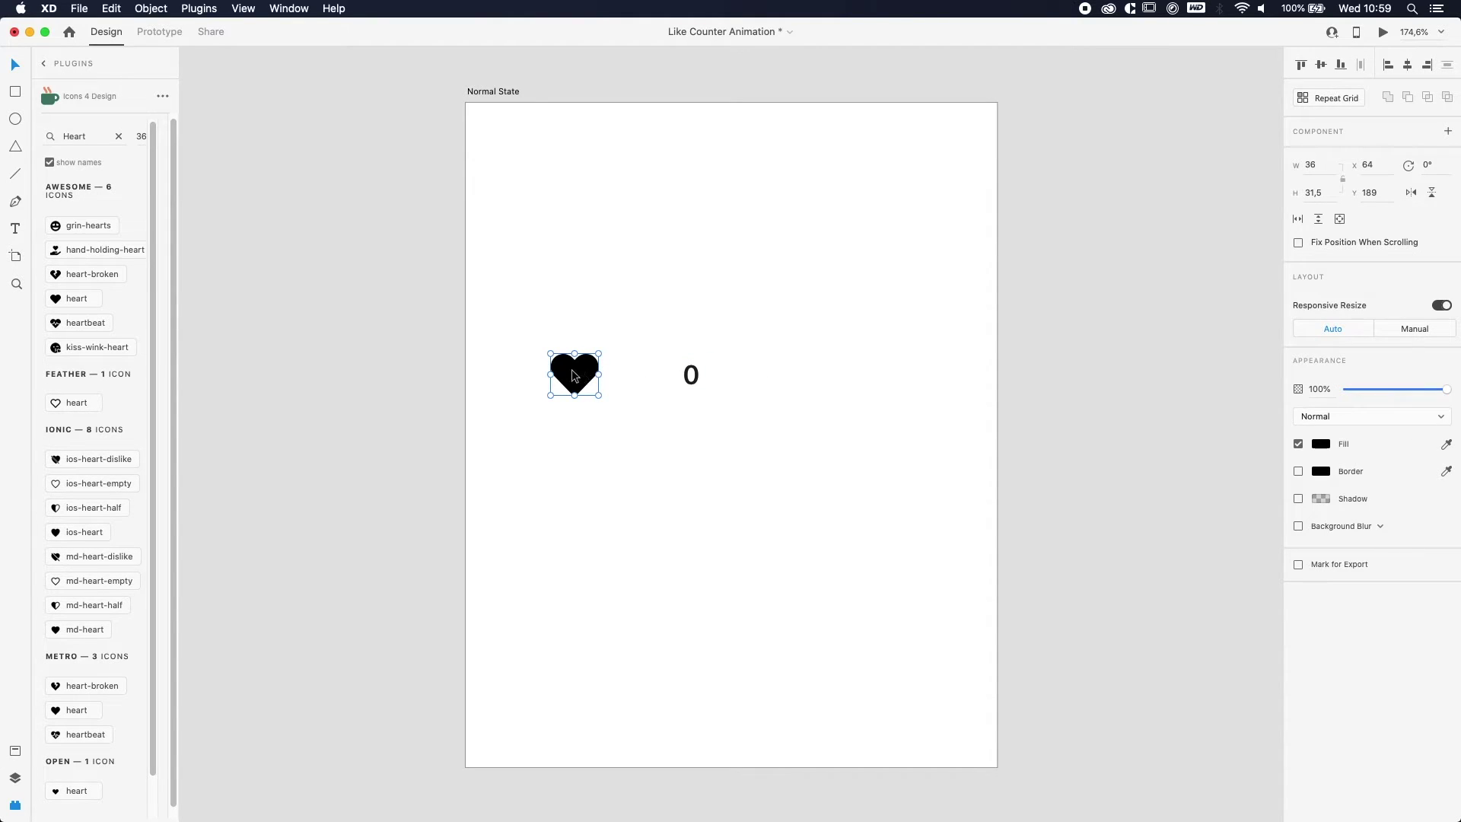
click(1320, 443)
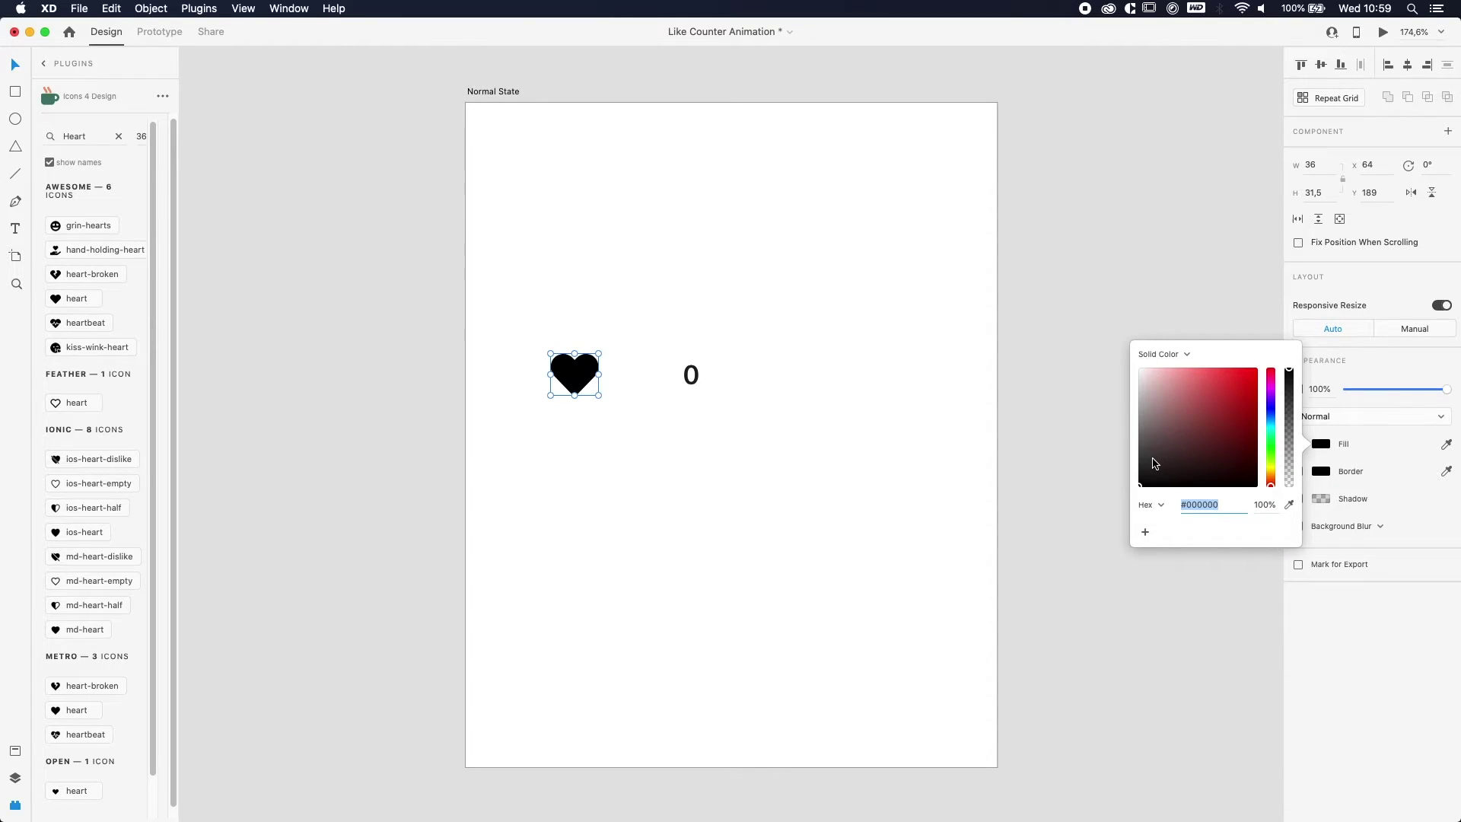
mouse_move(1154, 463)
mouse_down()
mouse_move(1118, 434)
mouse_move(1112, 395)
mouse_move(1102, 404)
mouse_move(1060, 375)
mouse_up()
click(1102, 404)
scroll(1098, 416, down, 3)
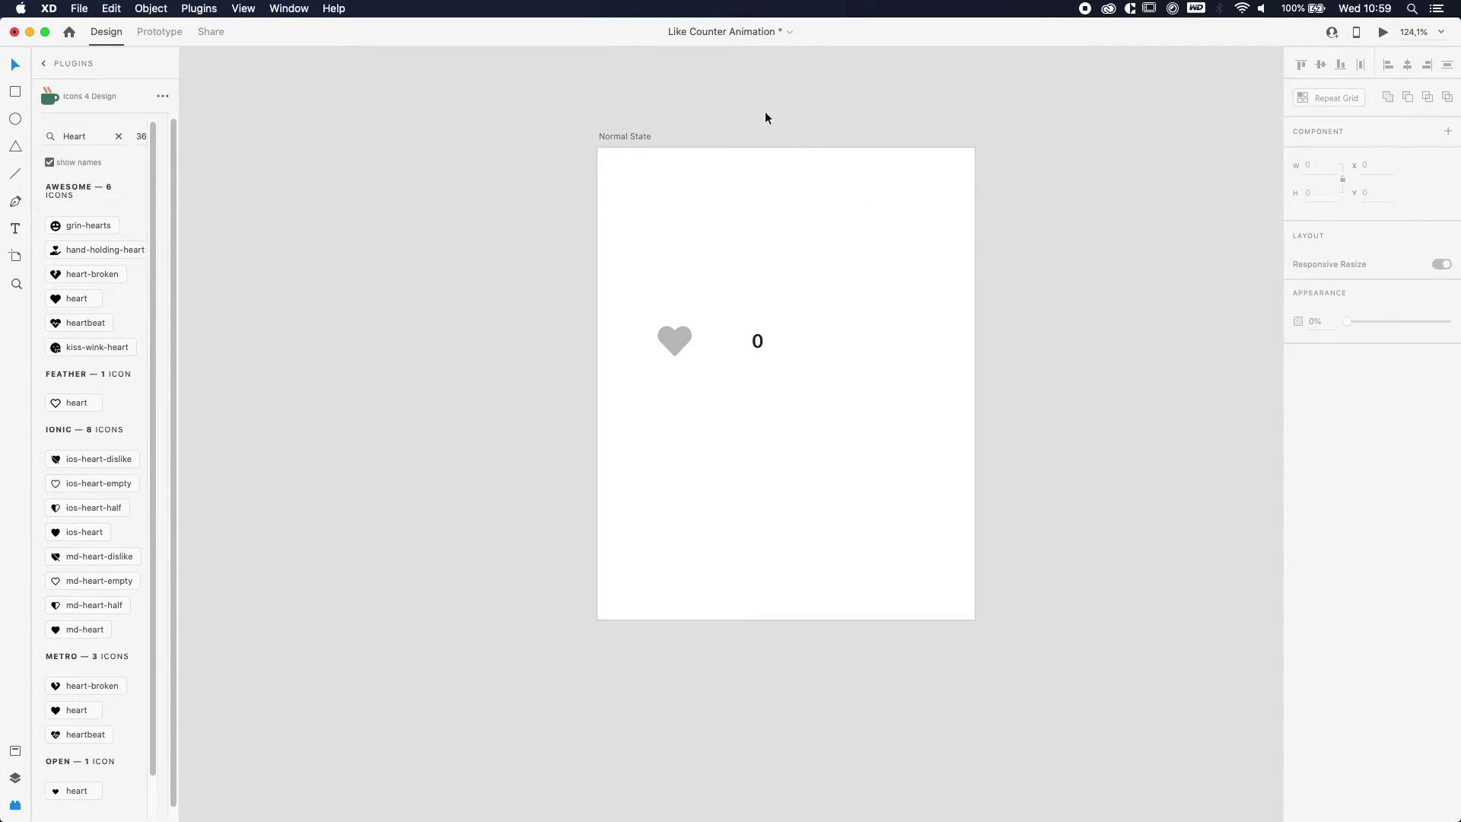
Step: Duplicate the Normal State artboard with Cmd+D
click(614, 139)
click(675, 96)
click(620, 138)
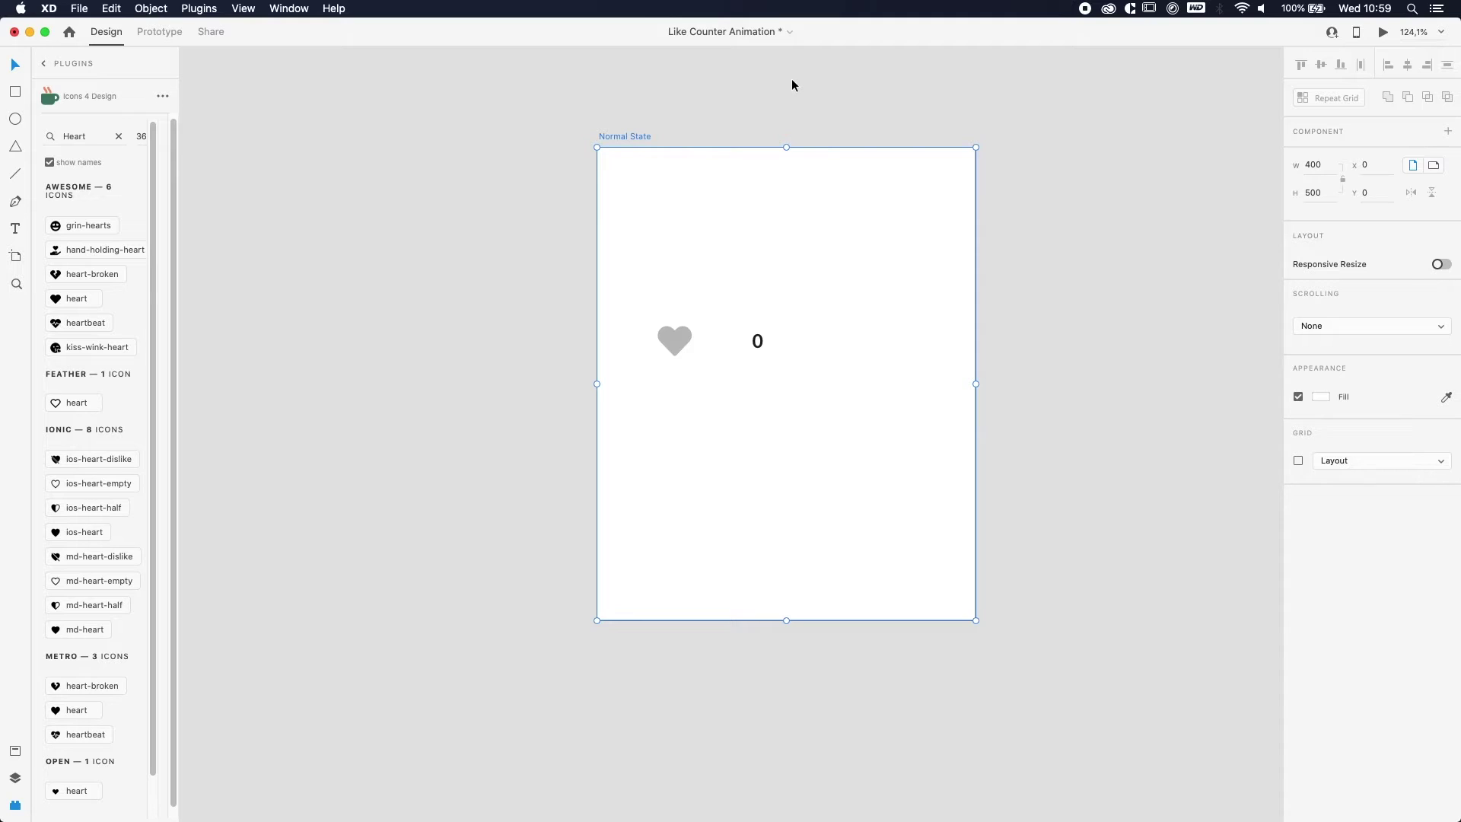
key(super+d)
scroll(791, 85, right, 5)
scroll(782, 121, left, 3)
click(783, 121)
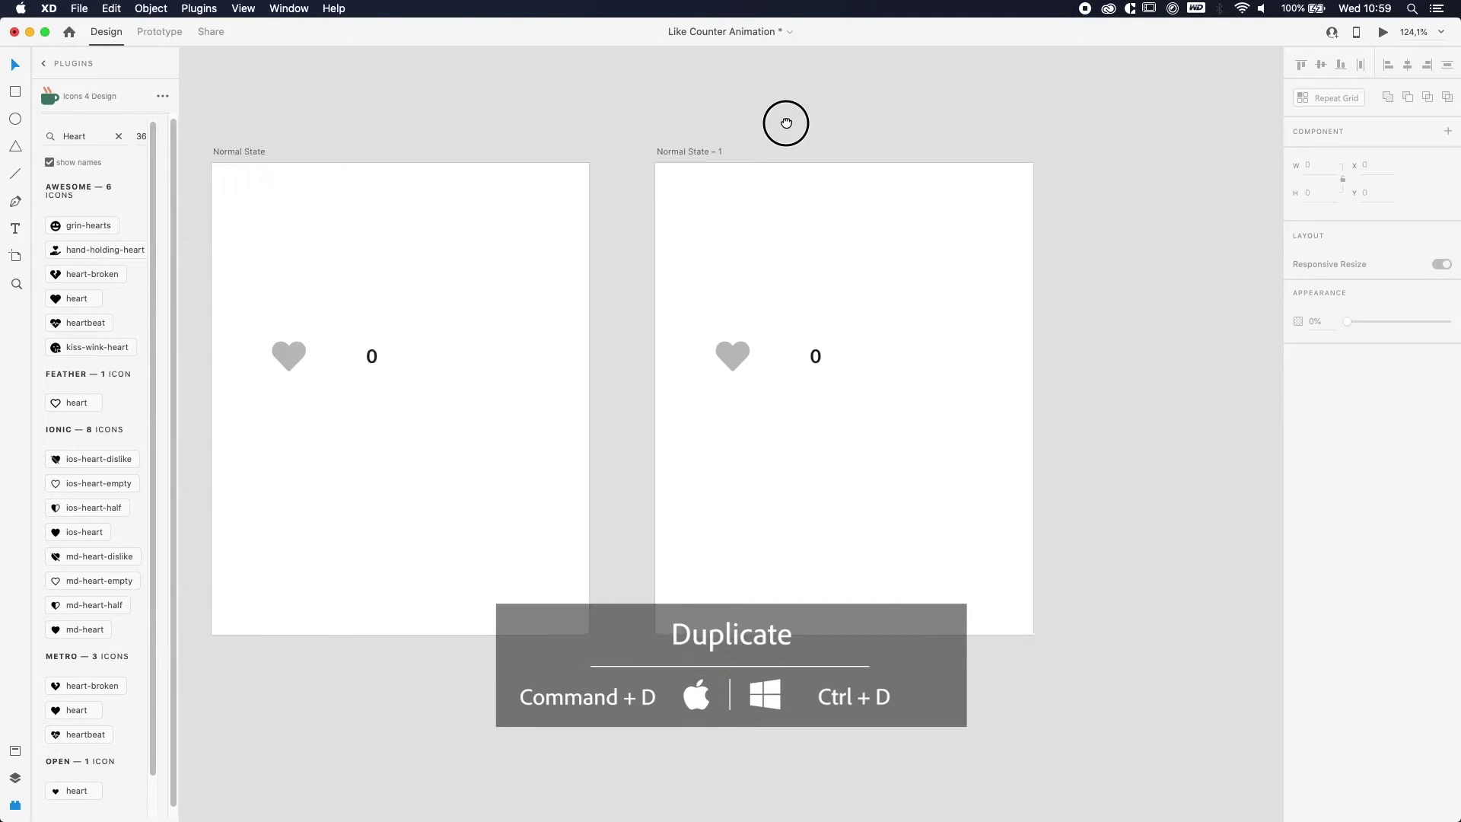
Step: Rename the copied artboard to 'Animated State'
click(814, 153)
double_click(814, 153)
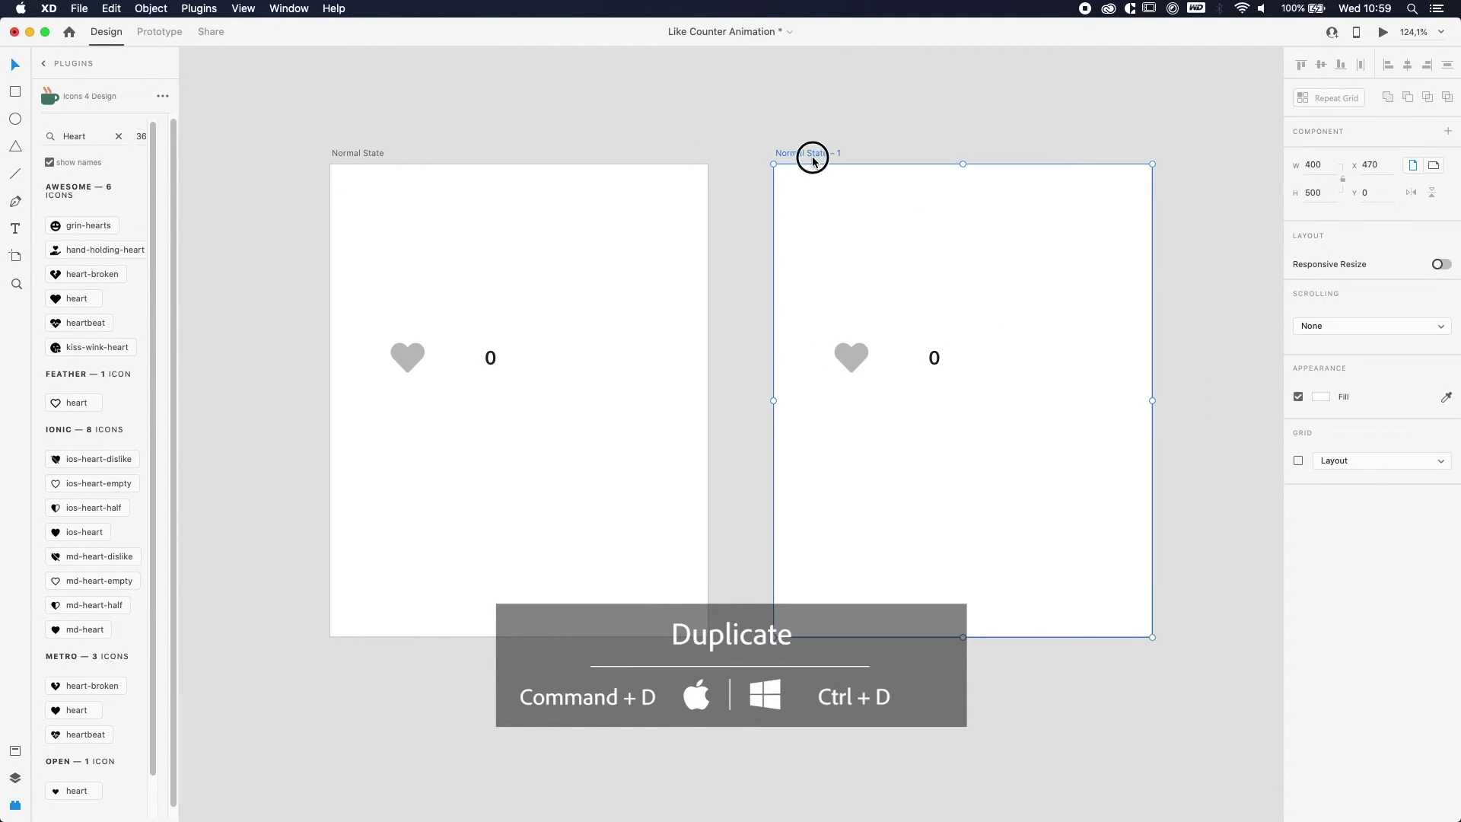
text(Animated State)
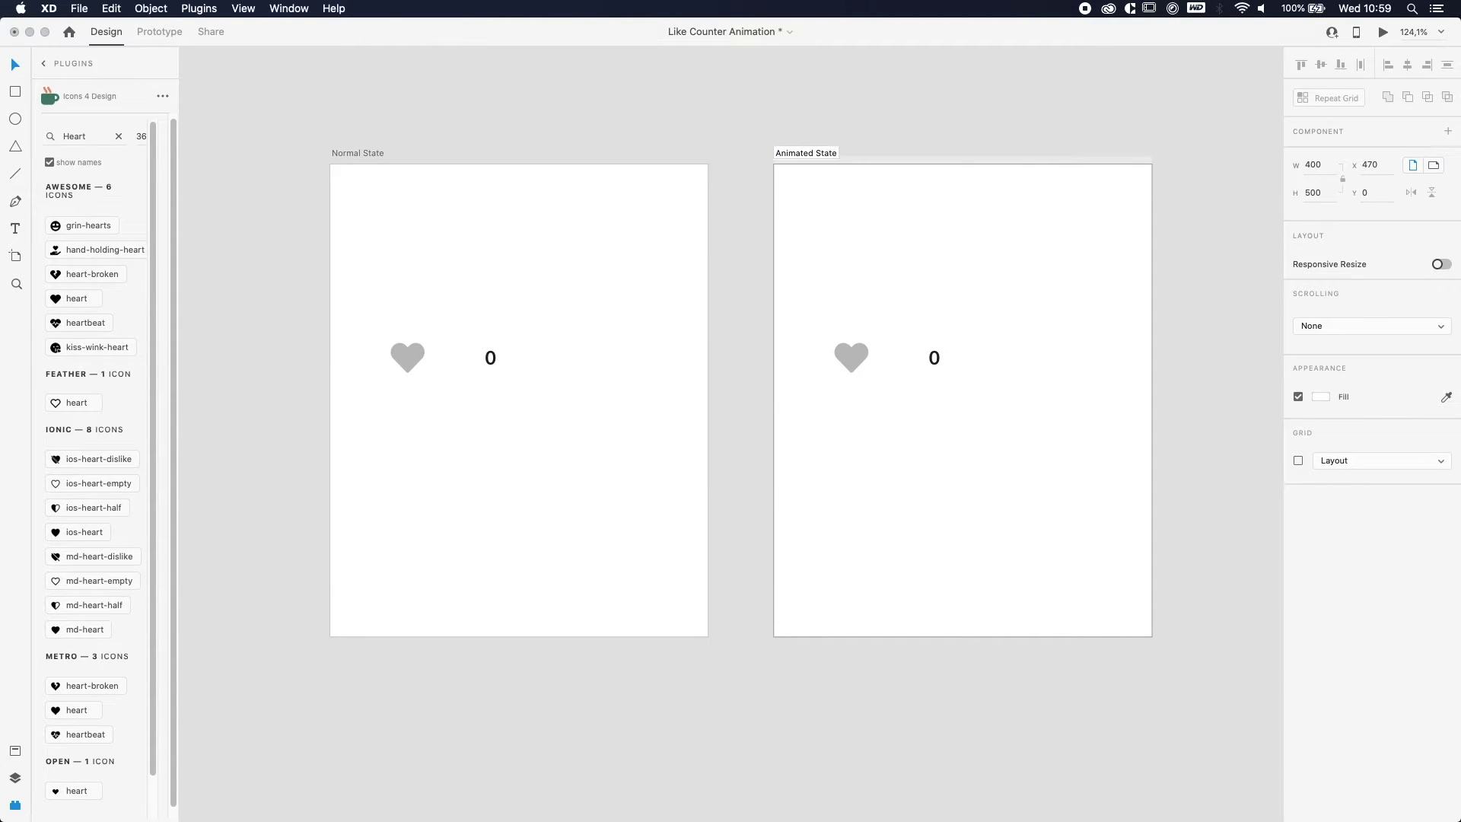
key(Return)
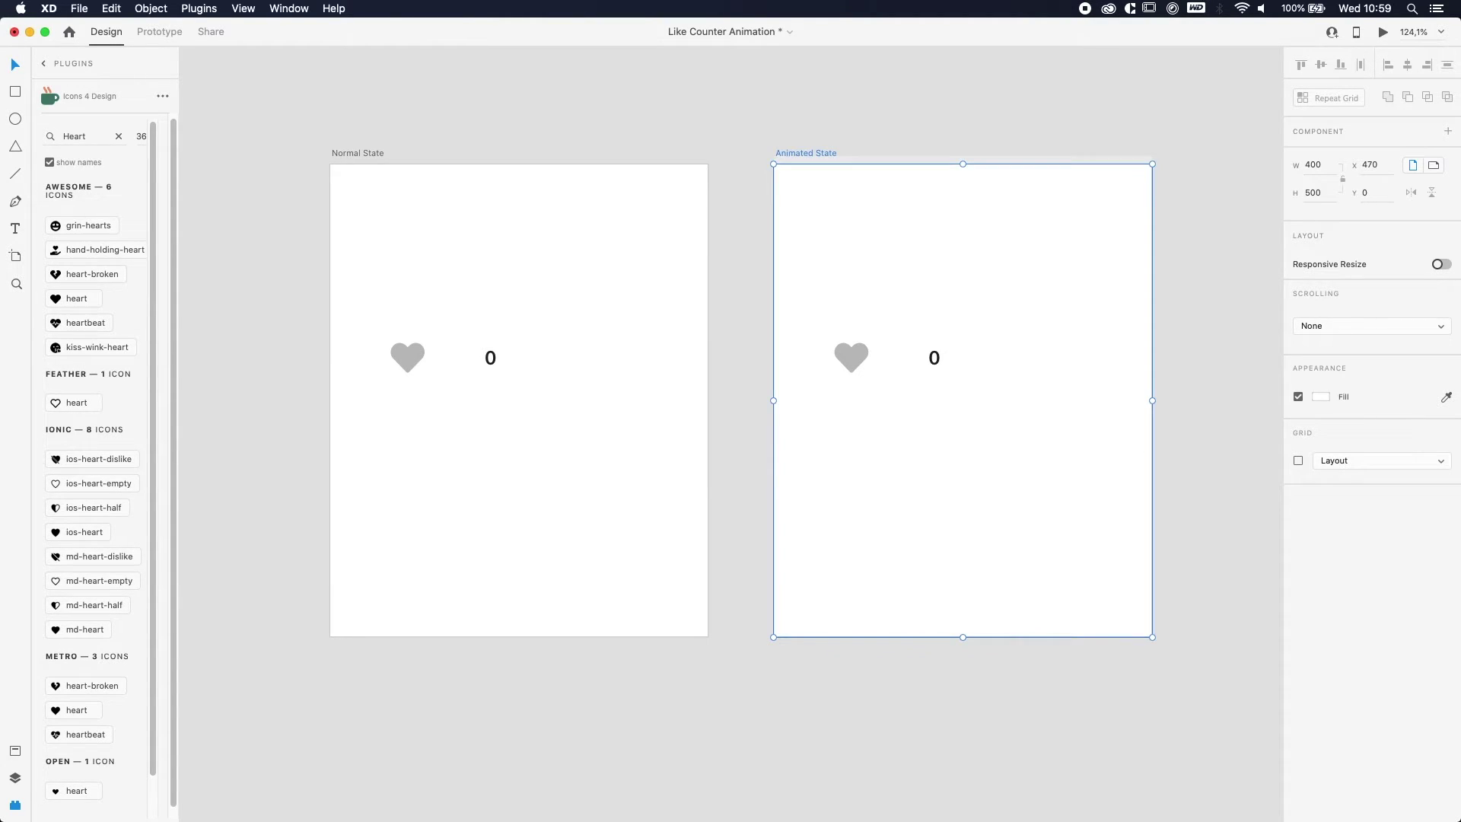
click(1189, 276)
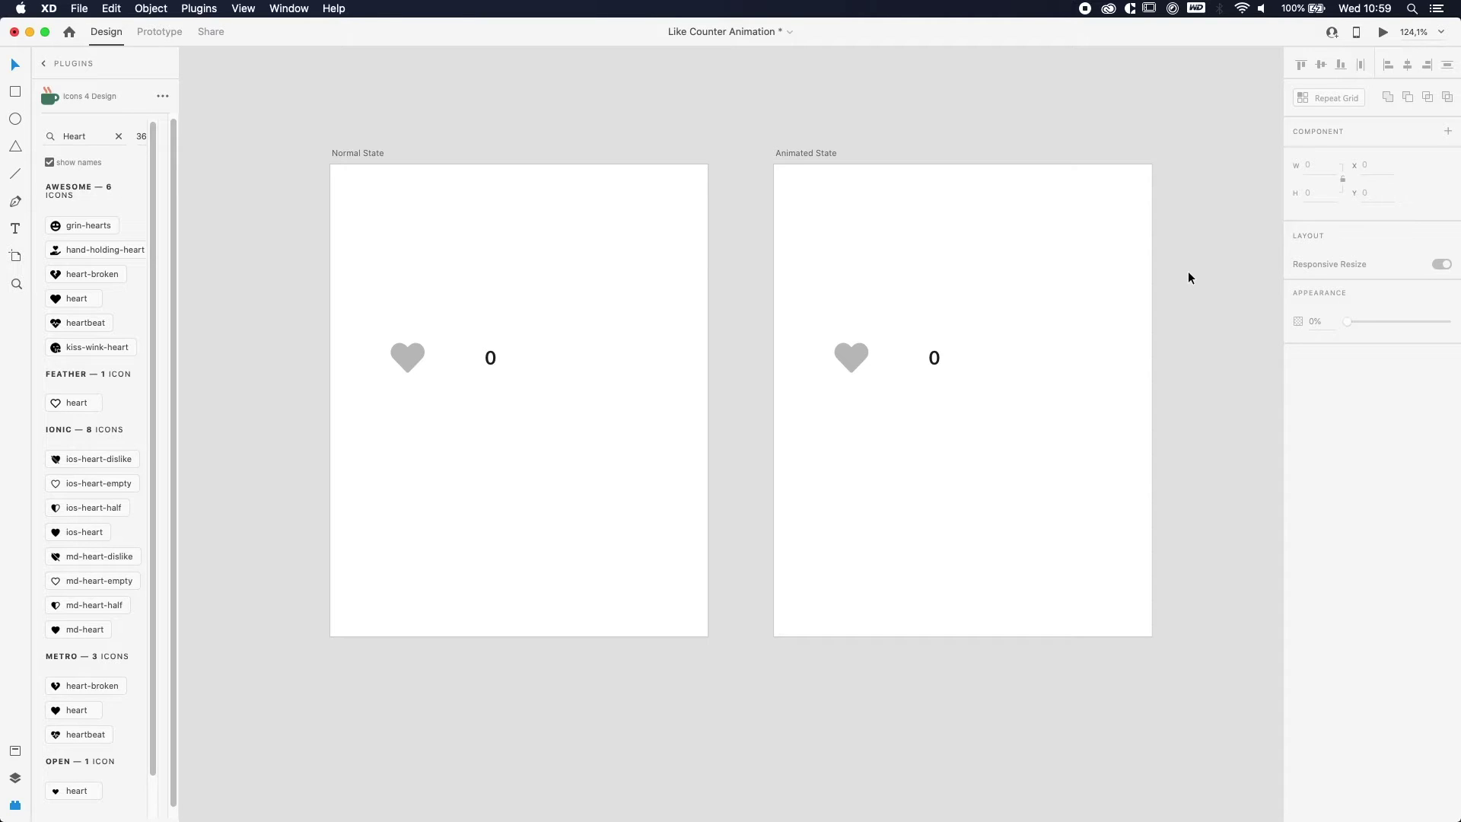
Step: Inside the counter group, slide the right digit column to 6 and the middle column to 4
click(933, 359)
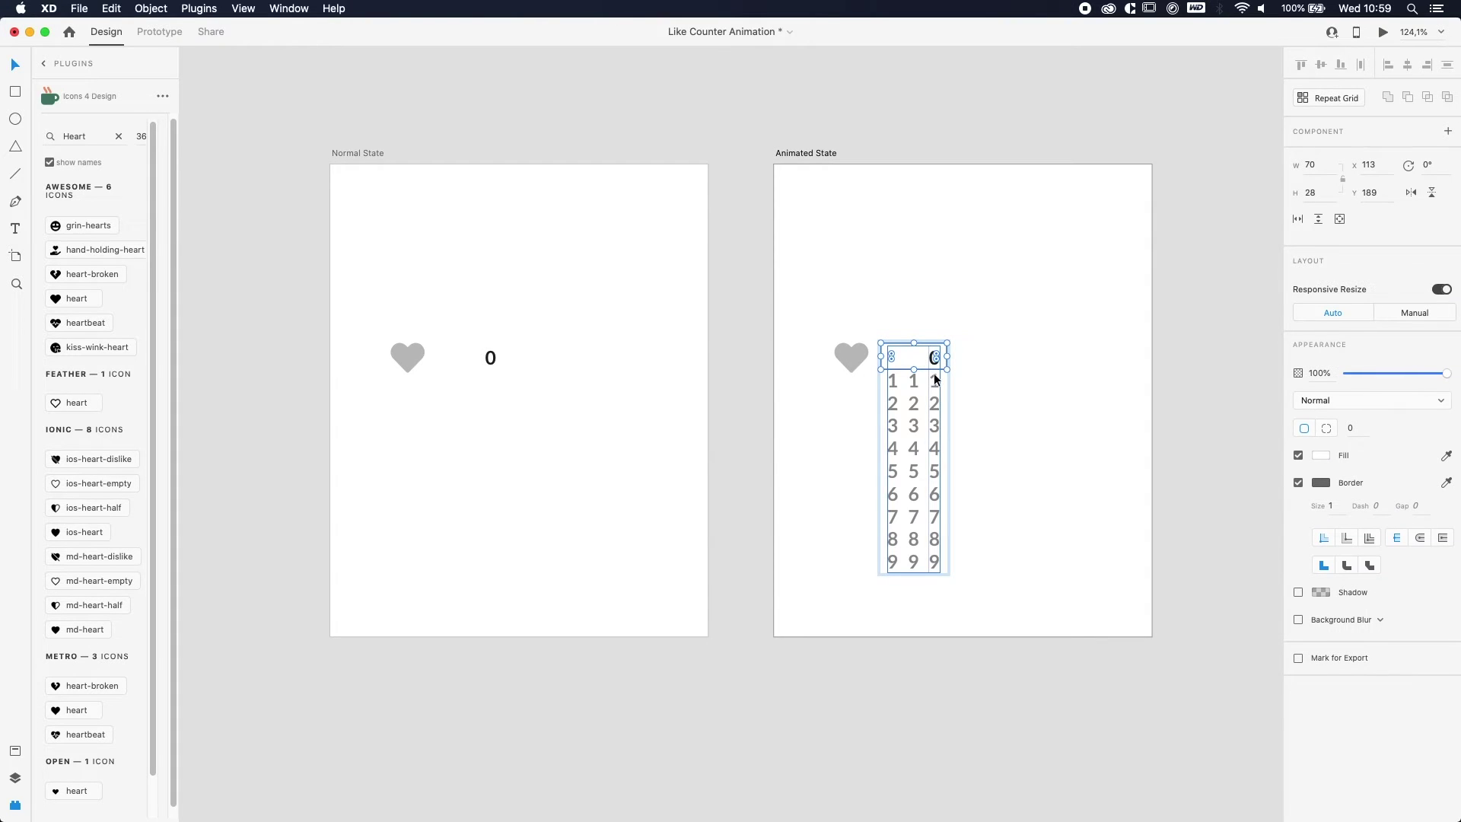
scroll(929, 358, up, 5)
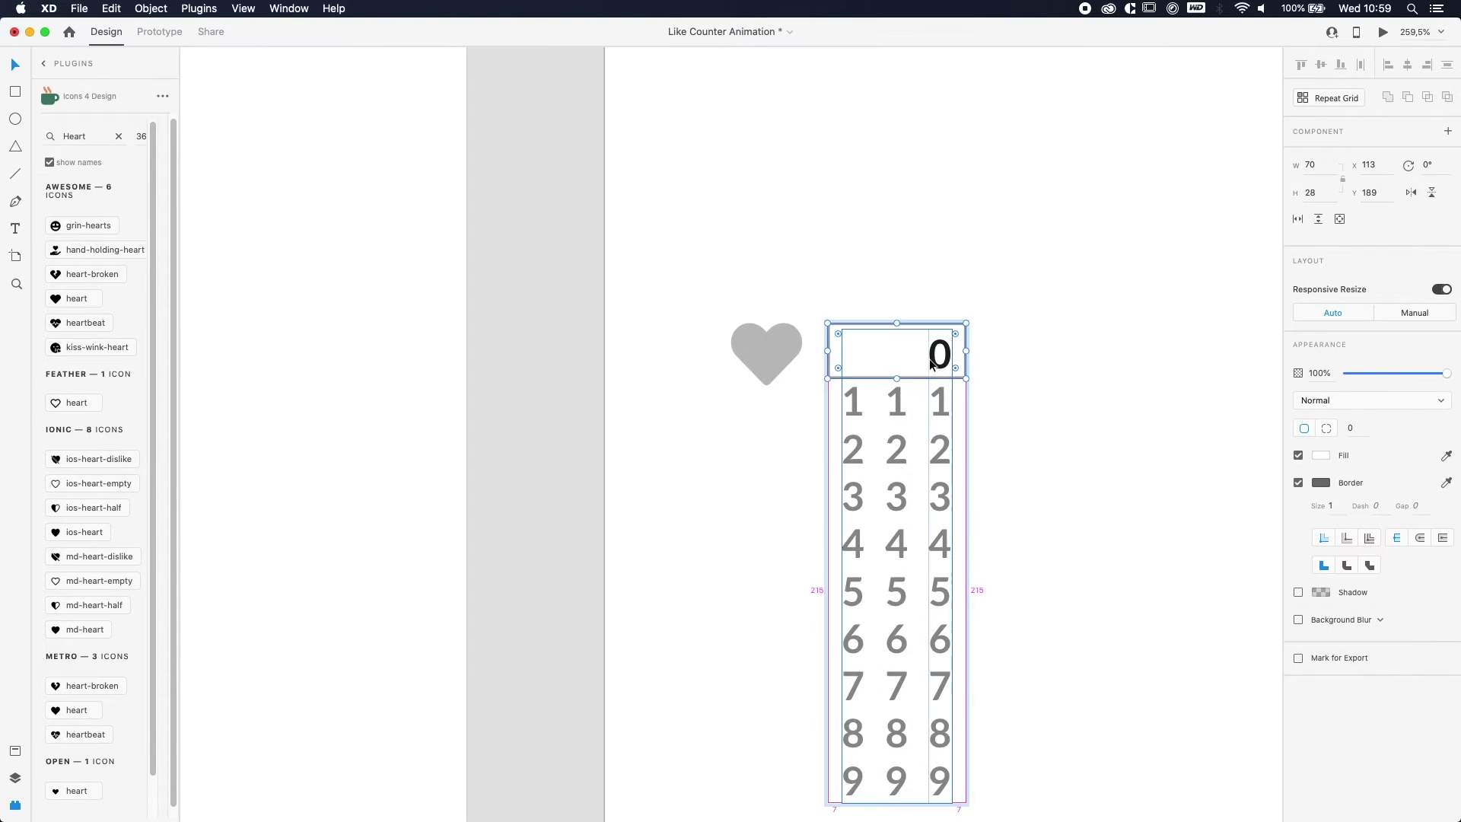
double_click(934, 362)
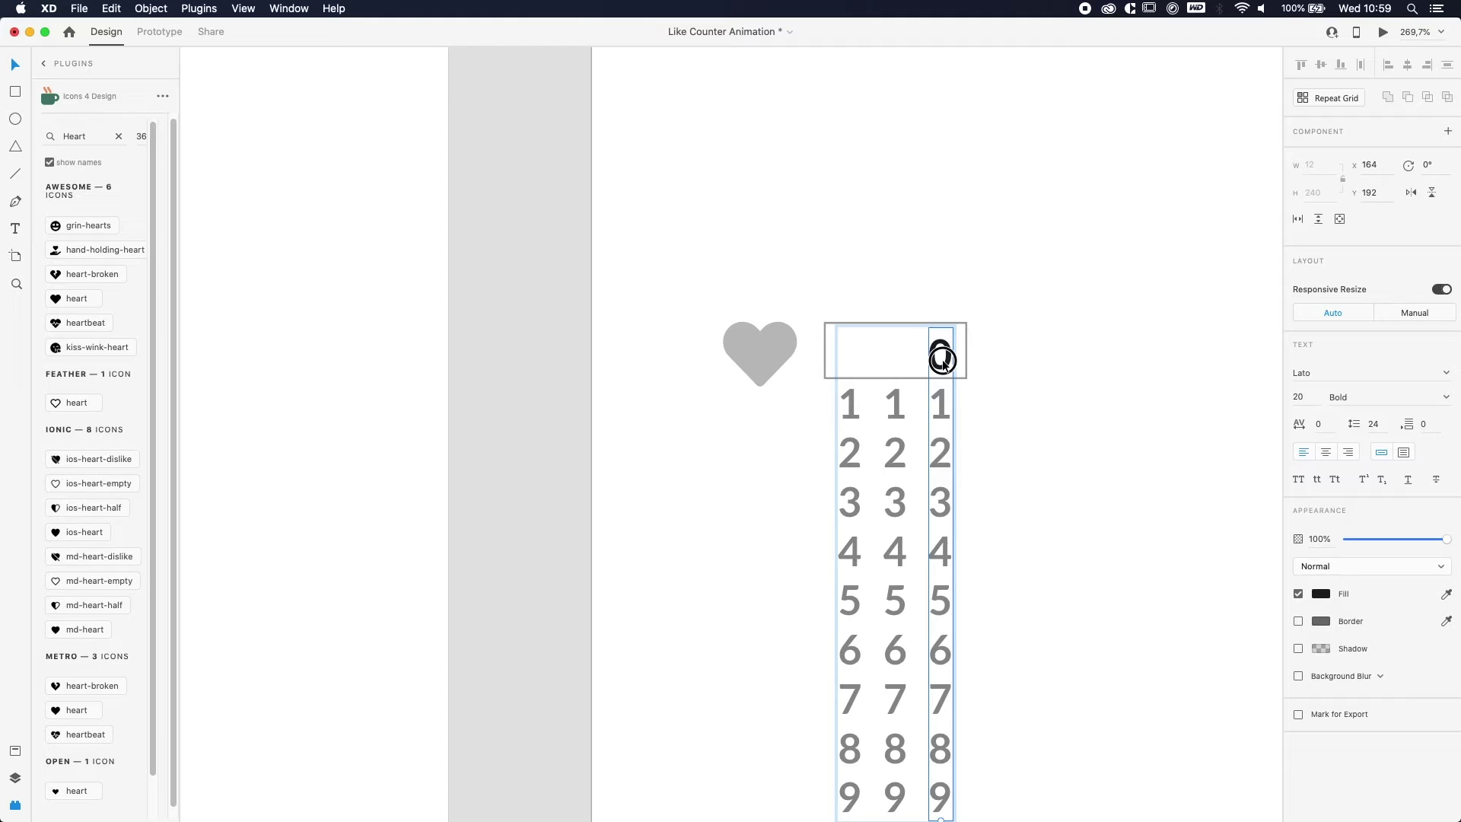
drag(937, 361, 980, 79)
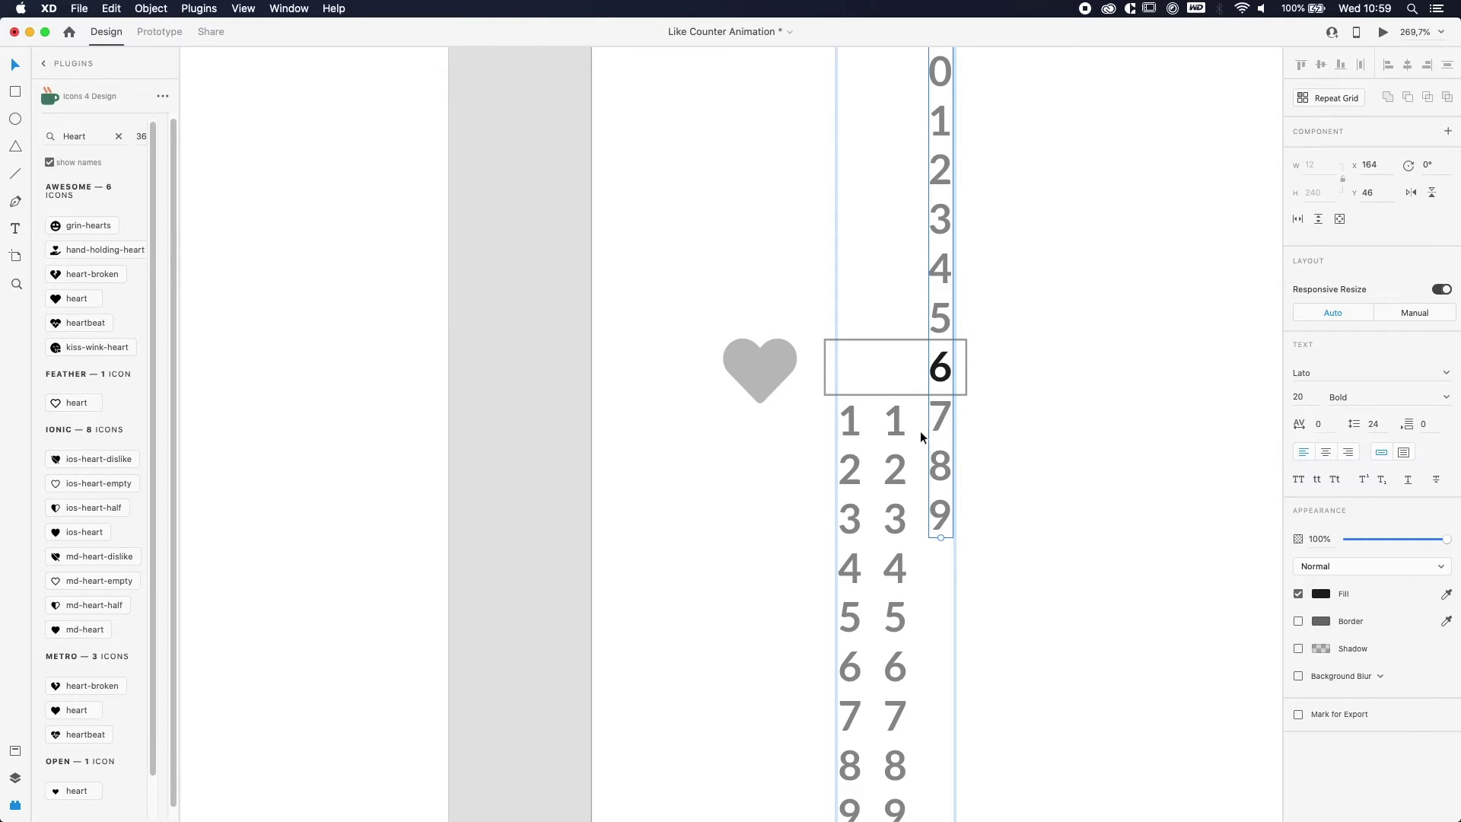
click(893, 407)
double_click(893, 419)
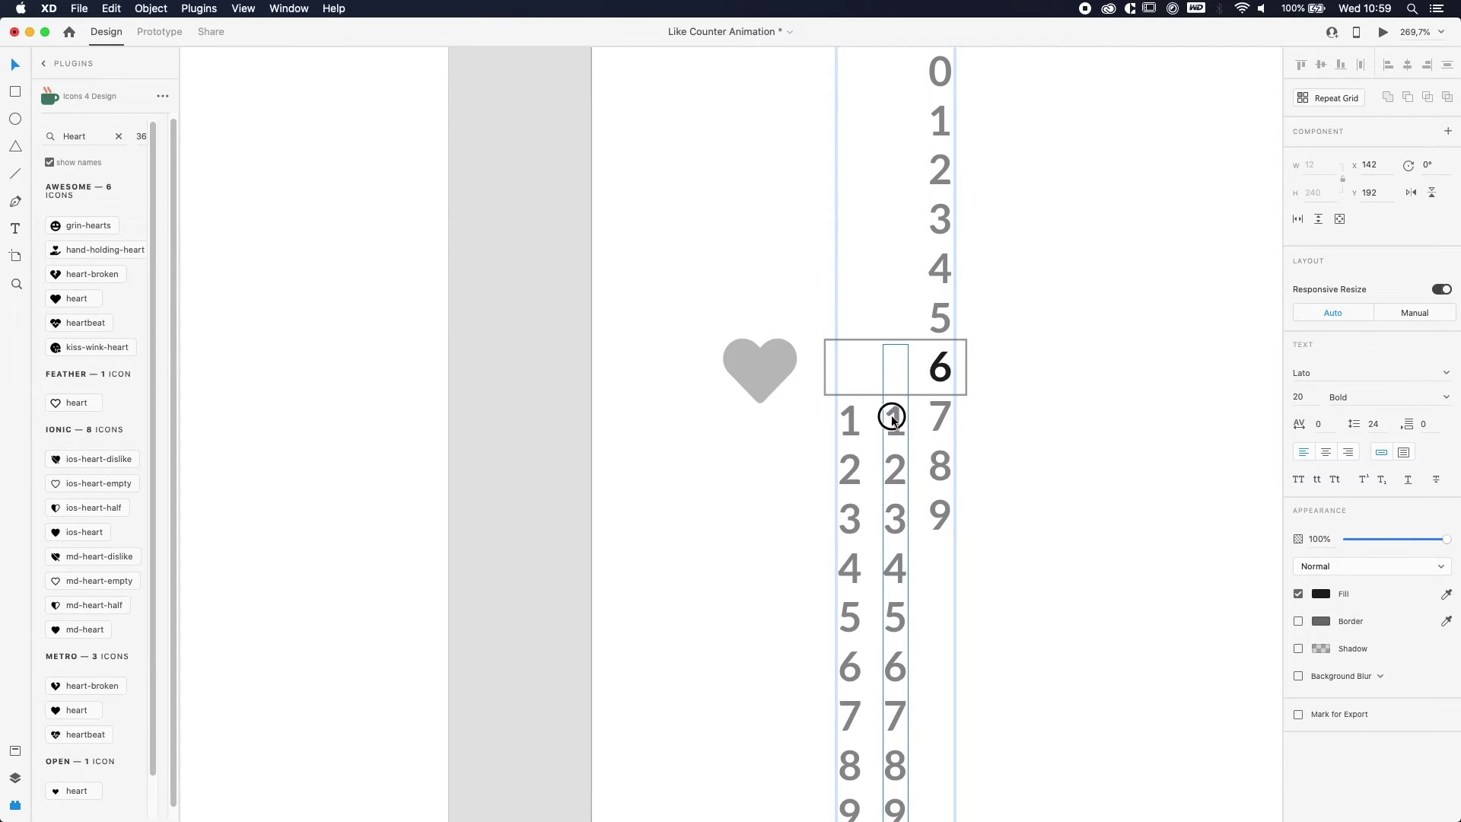
key(Escape)
drag(899, 430, 931, 224)
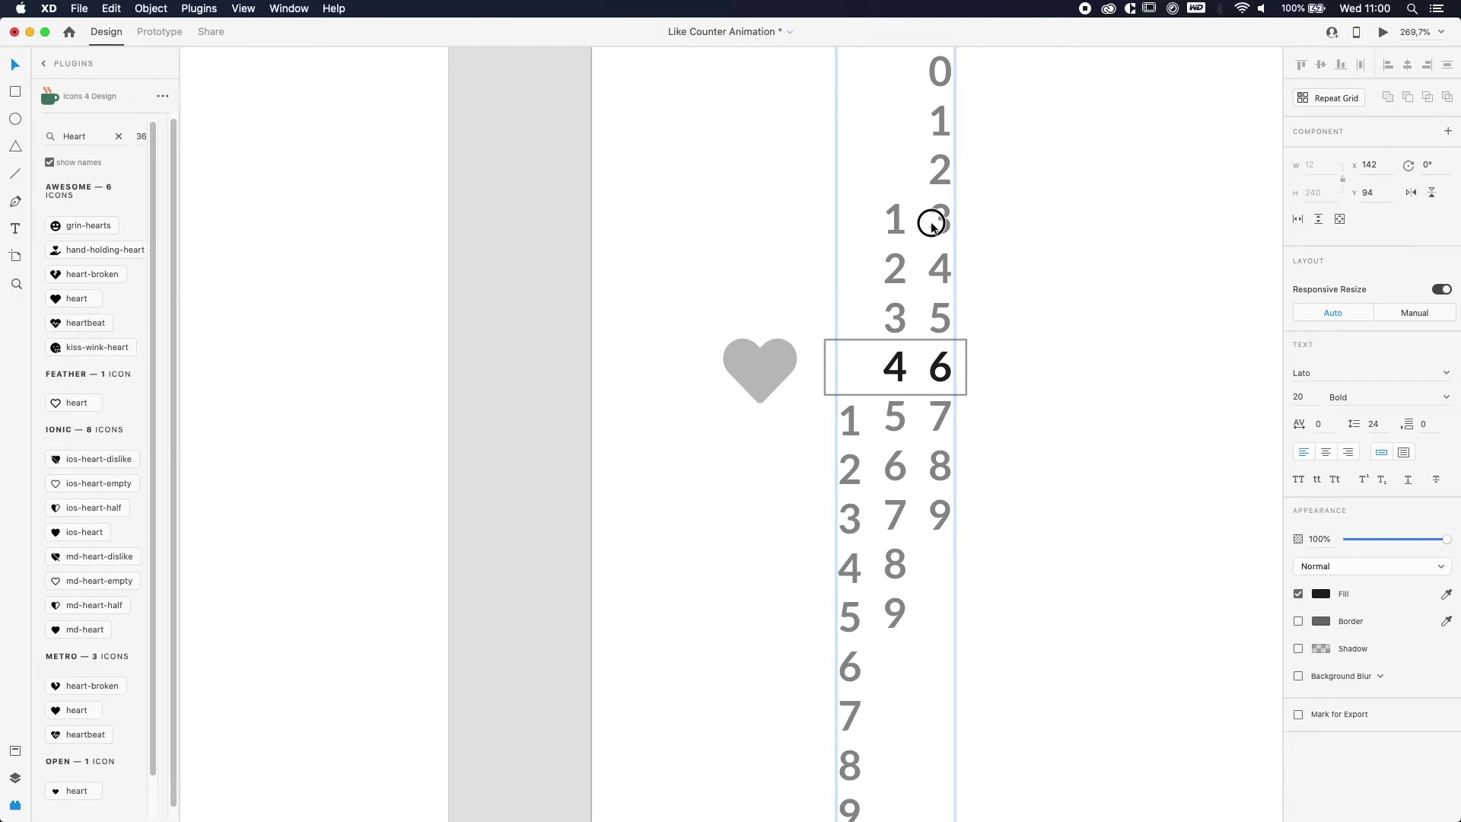
Step: Slide the left digit column until it shows 2
double_click(850, 430)
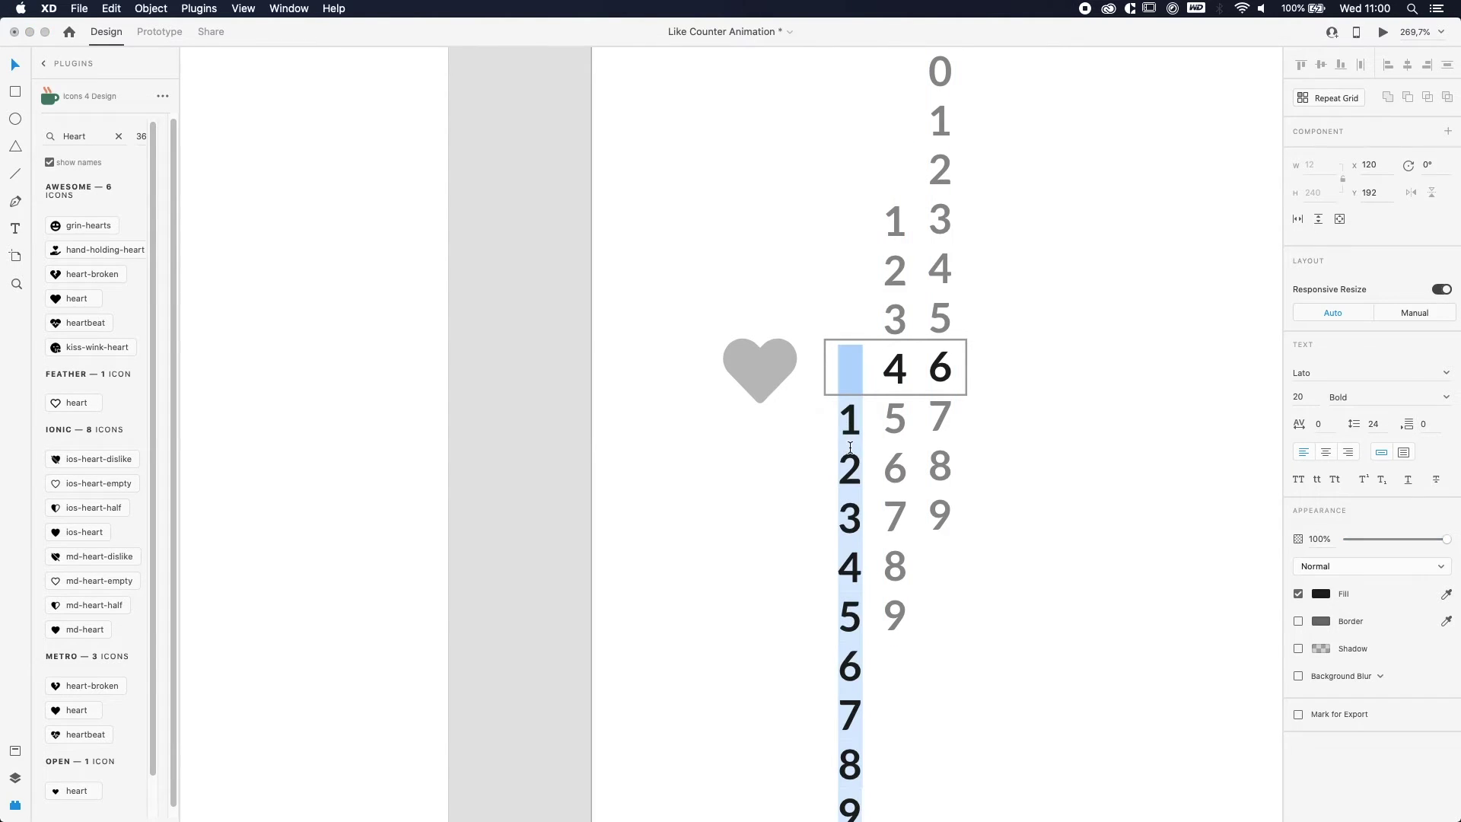
click(841, 390)
drag(849, 420, 859, 255)
scroll(934, 350, up, 5)
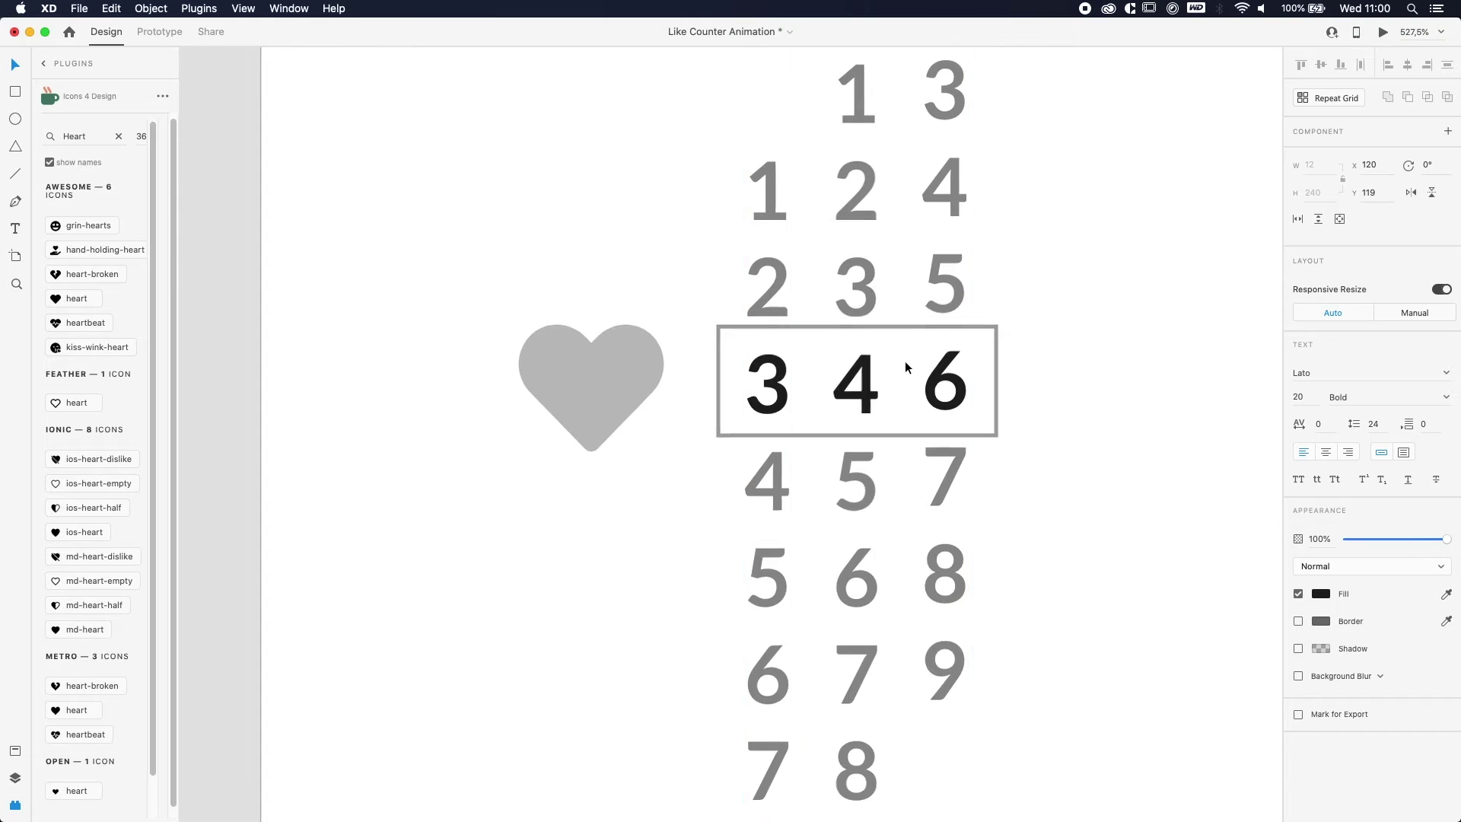
drag(742, 370, 736, 499)
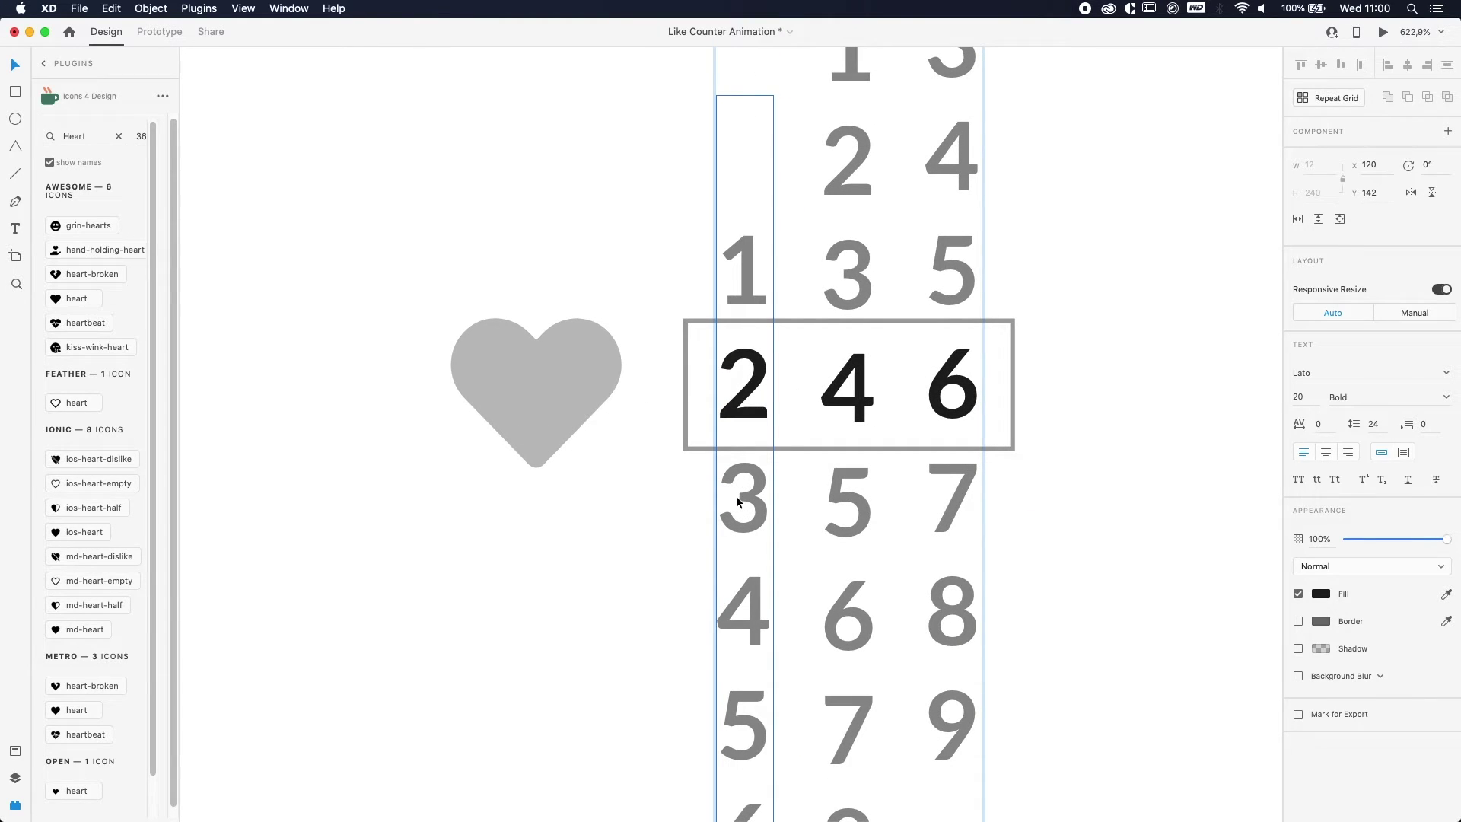
drag(743, 399, 744, 404)
Step: Slide the right digit column to 7 so the counter reads 247
click(852, 399)
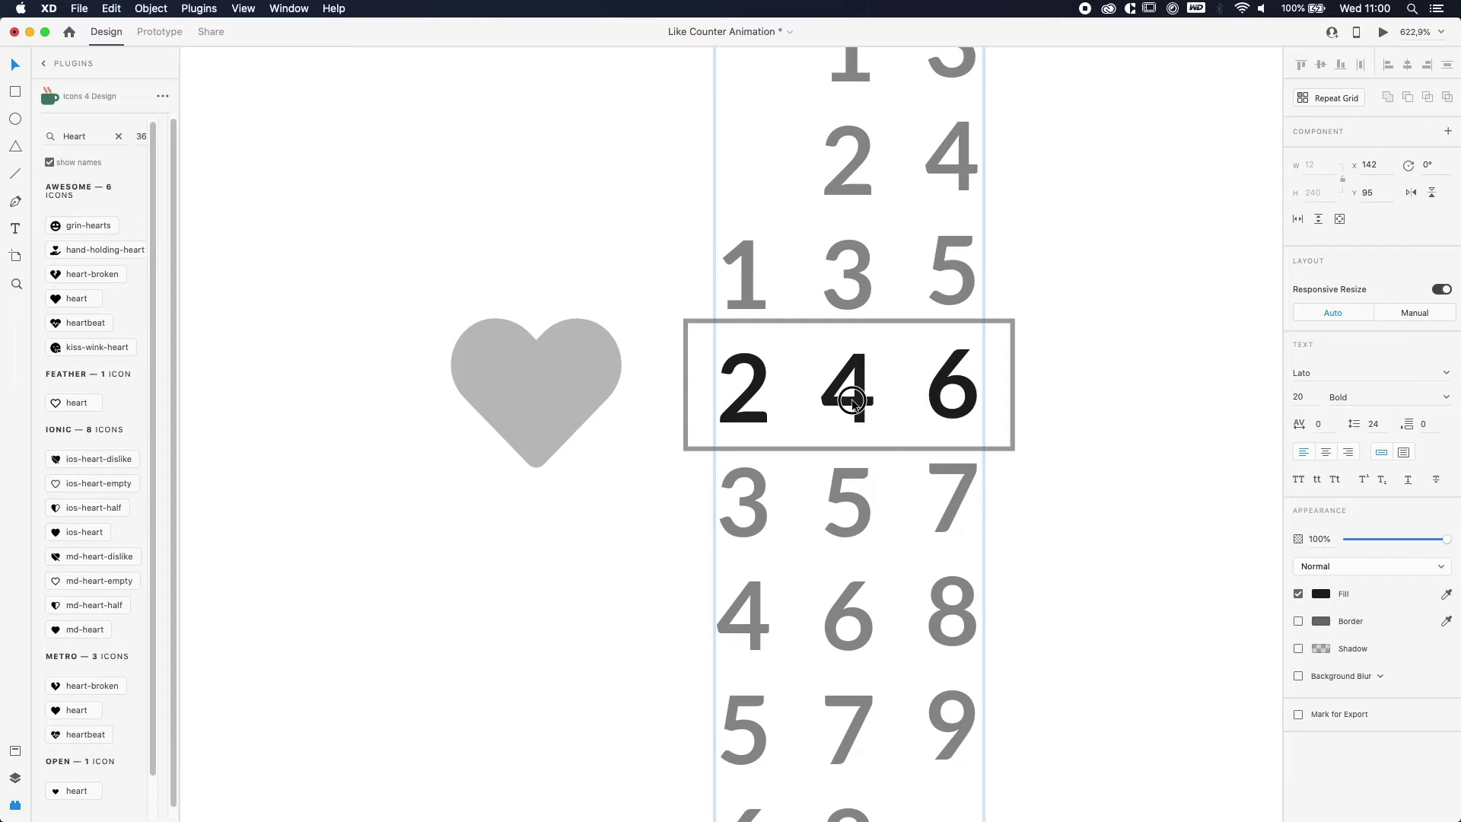
click(950, 387)
drag(949, 417, 928, 307)
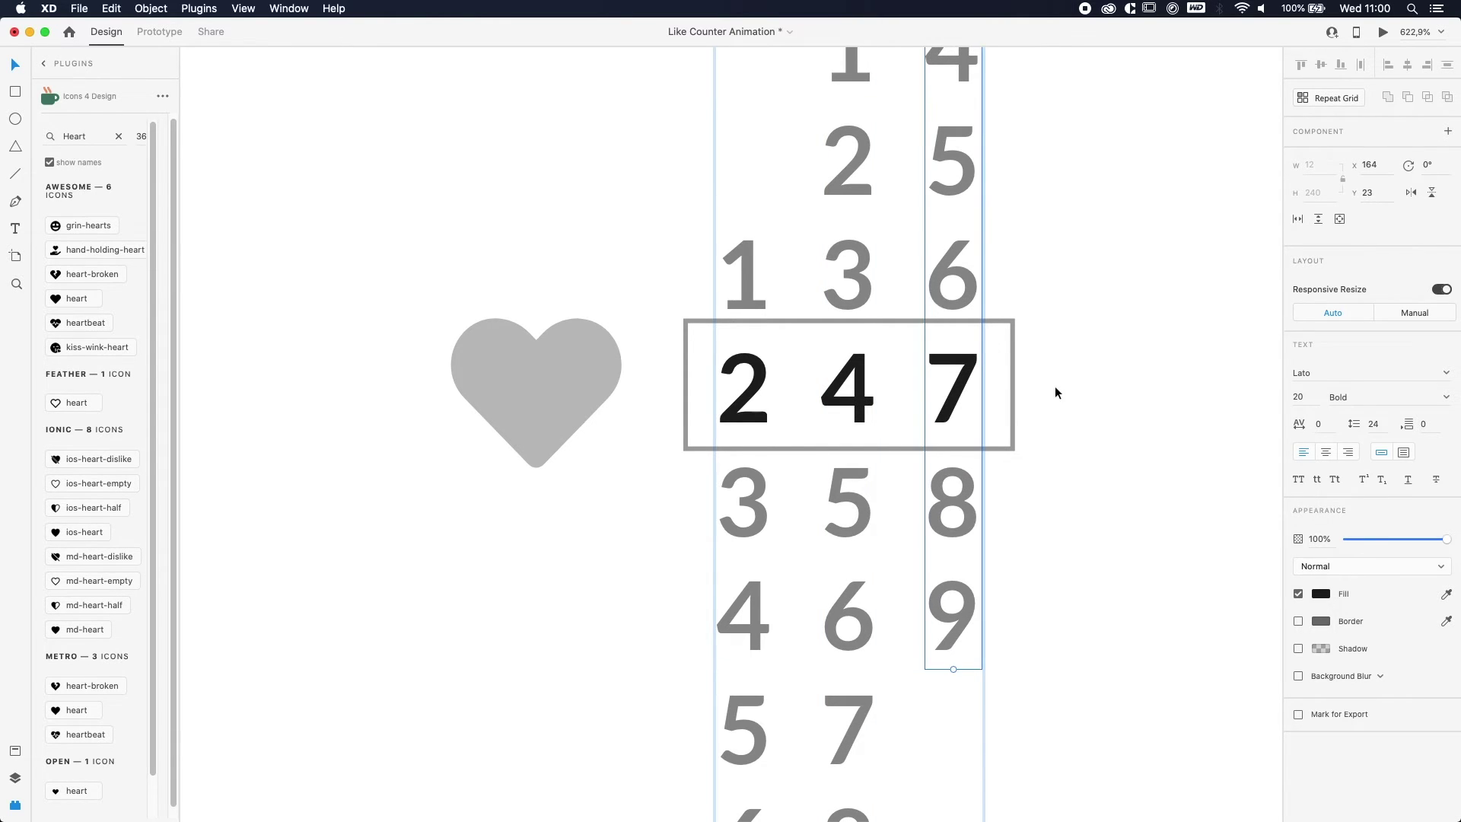
scroll(1055, 393, up, 5)
scroll(1068, 420, down, 10)
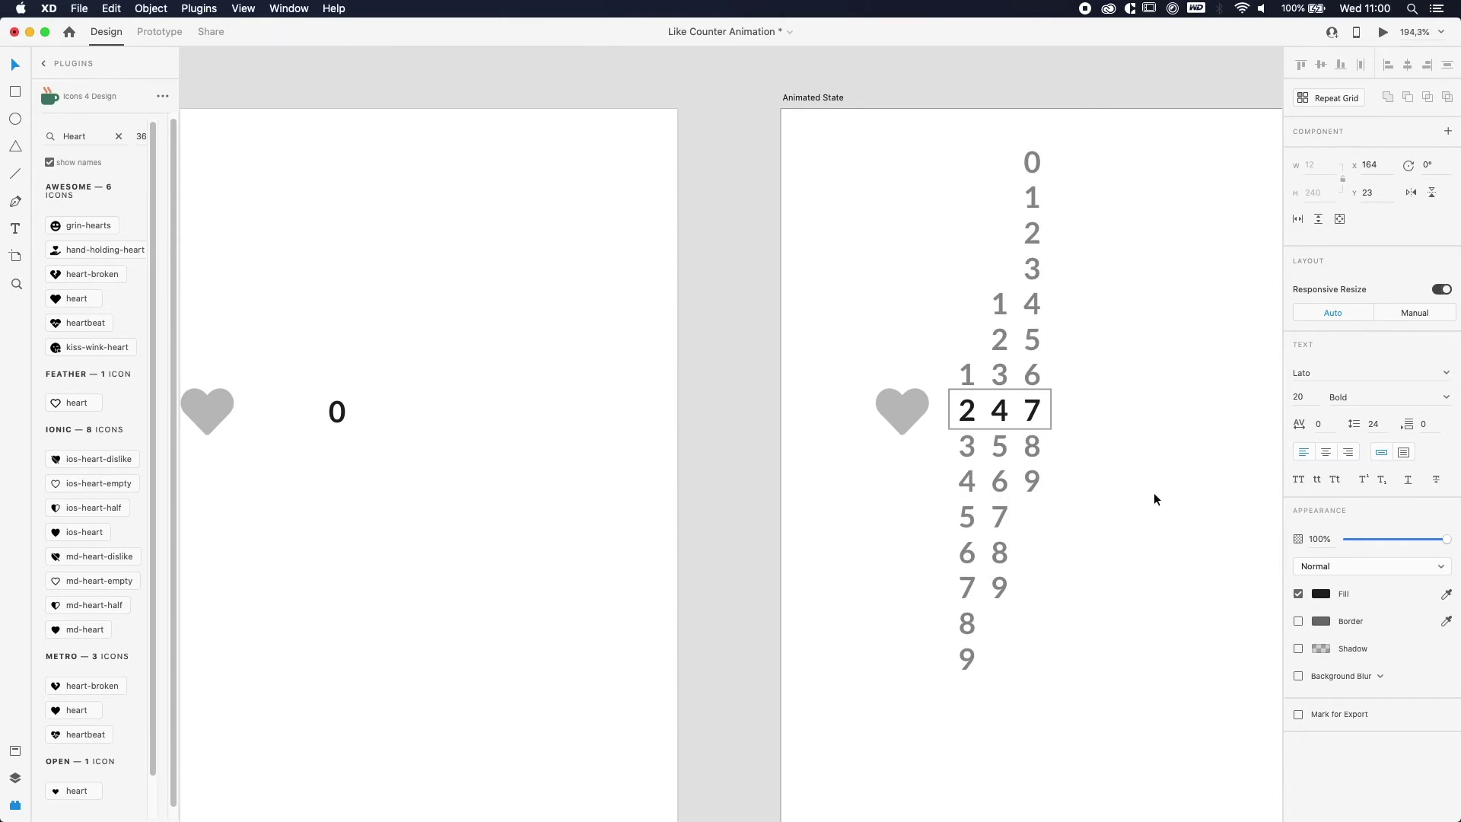
Step: Change the Animated State heart's fill to red in the colour picker
click(1154, 499)
scroll(880, 495, down, 1)
scroll(883, 493, left, 5)
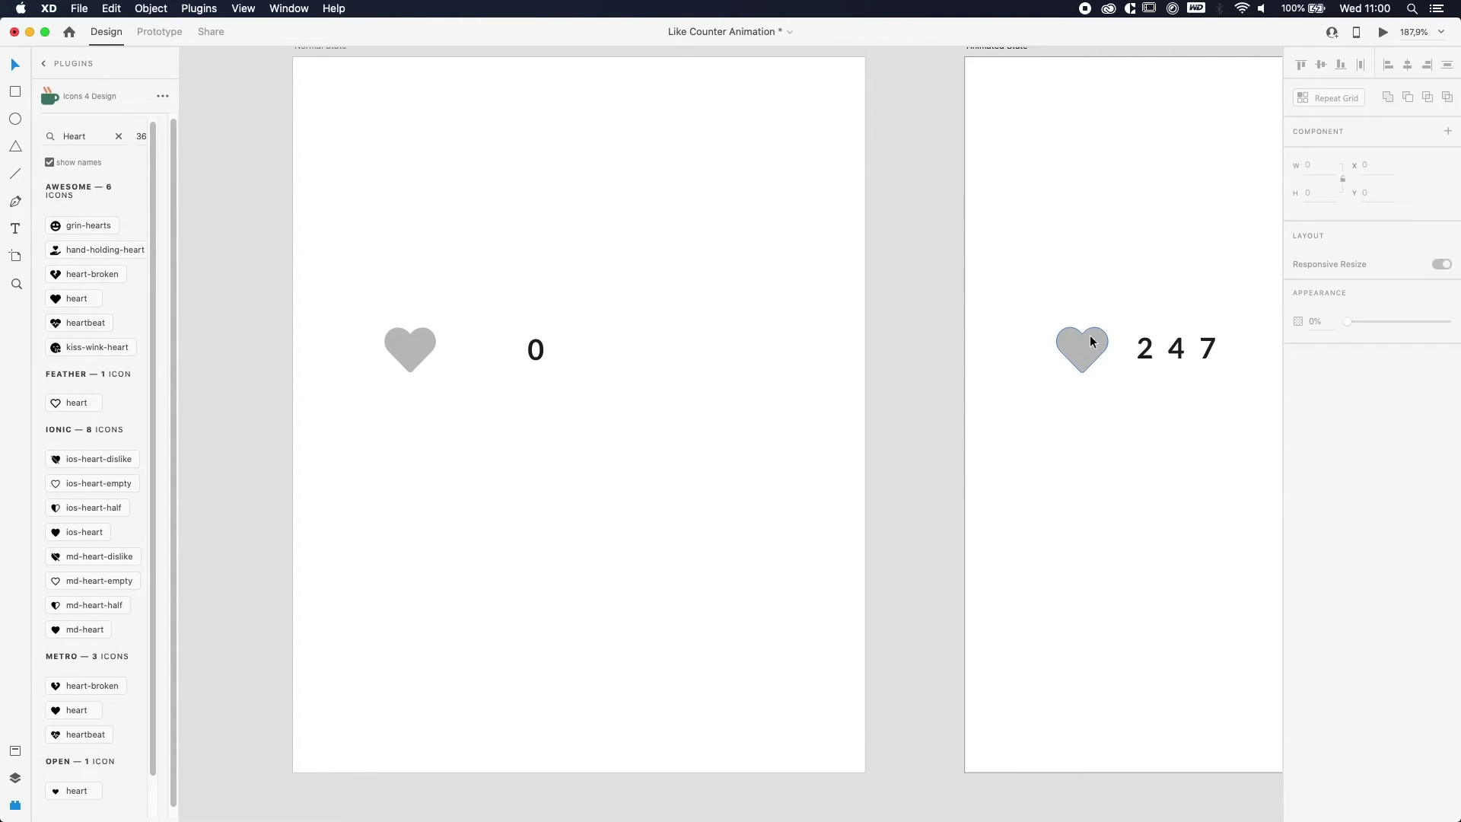
click(1089, 341)
click(1322, 444)
drag(1214, 399, 1237, 328)
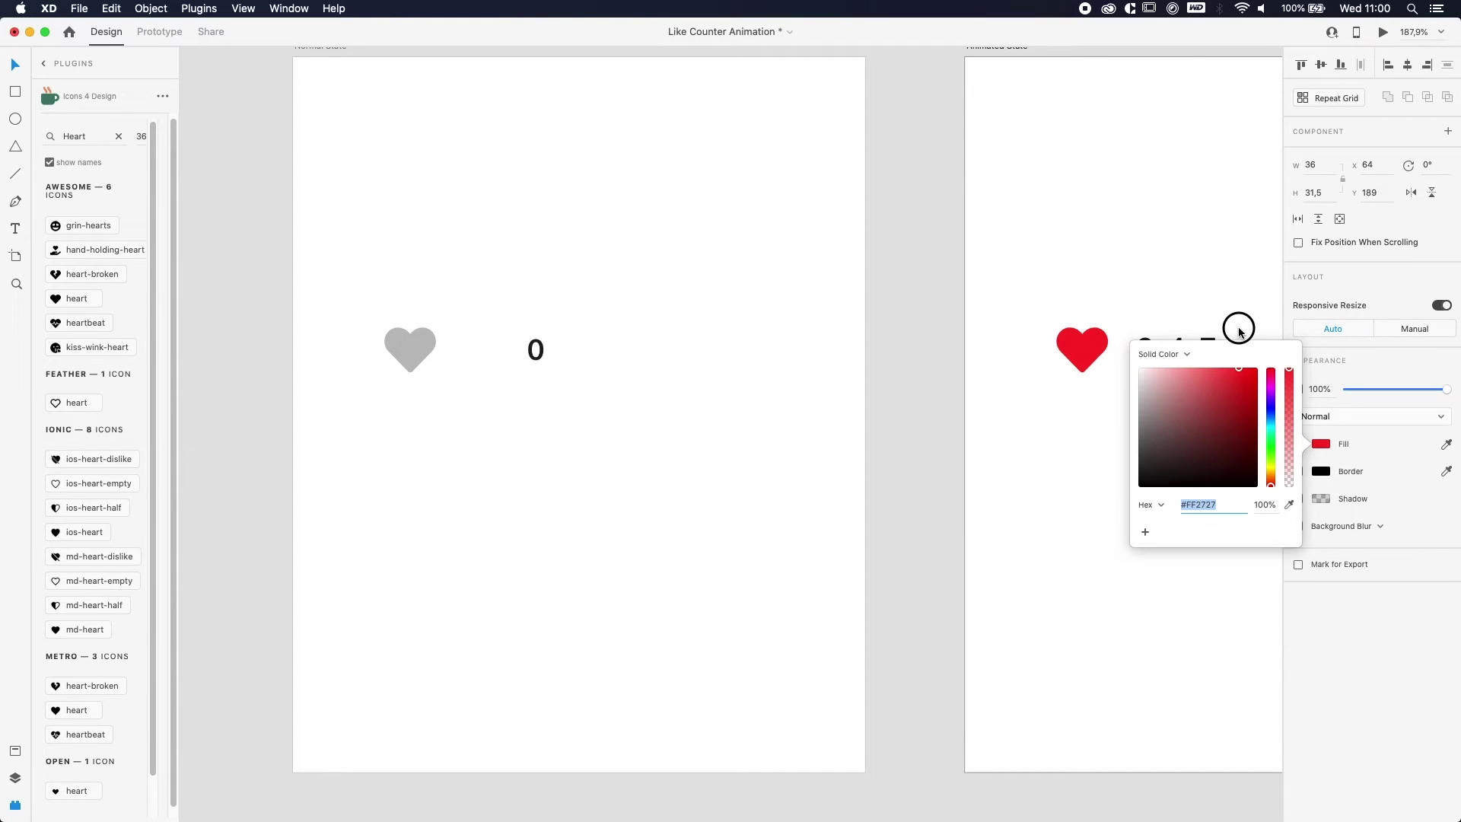
click(855, 428)
click(856, 427)
scroll(856, 428, down, 3)
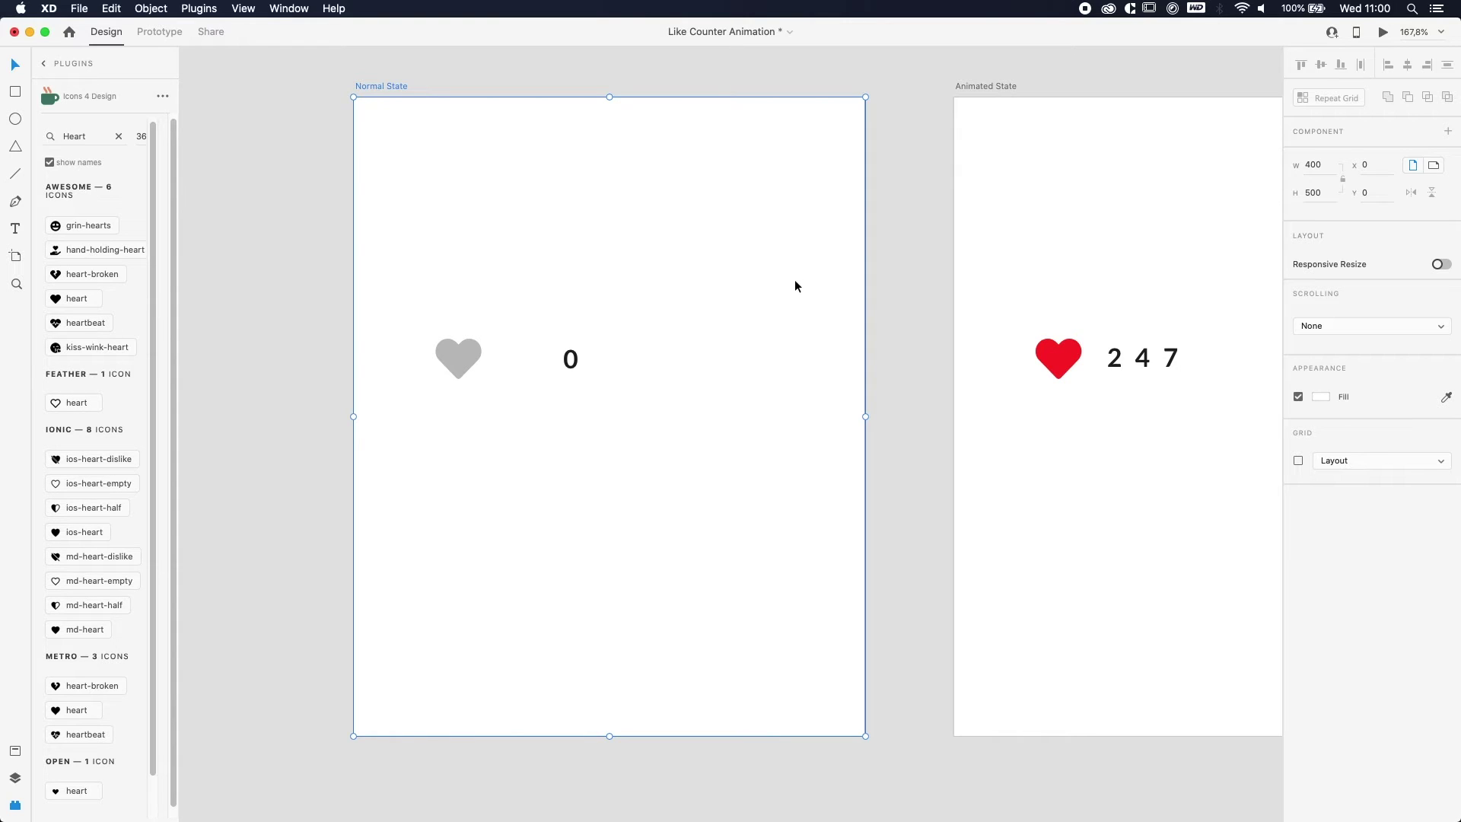
Step: Make the grey heart on Normal State a component
click(700, 218)
click(455, 362)
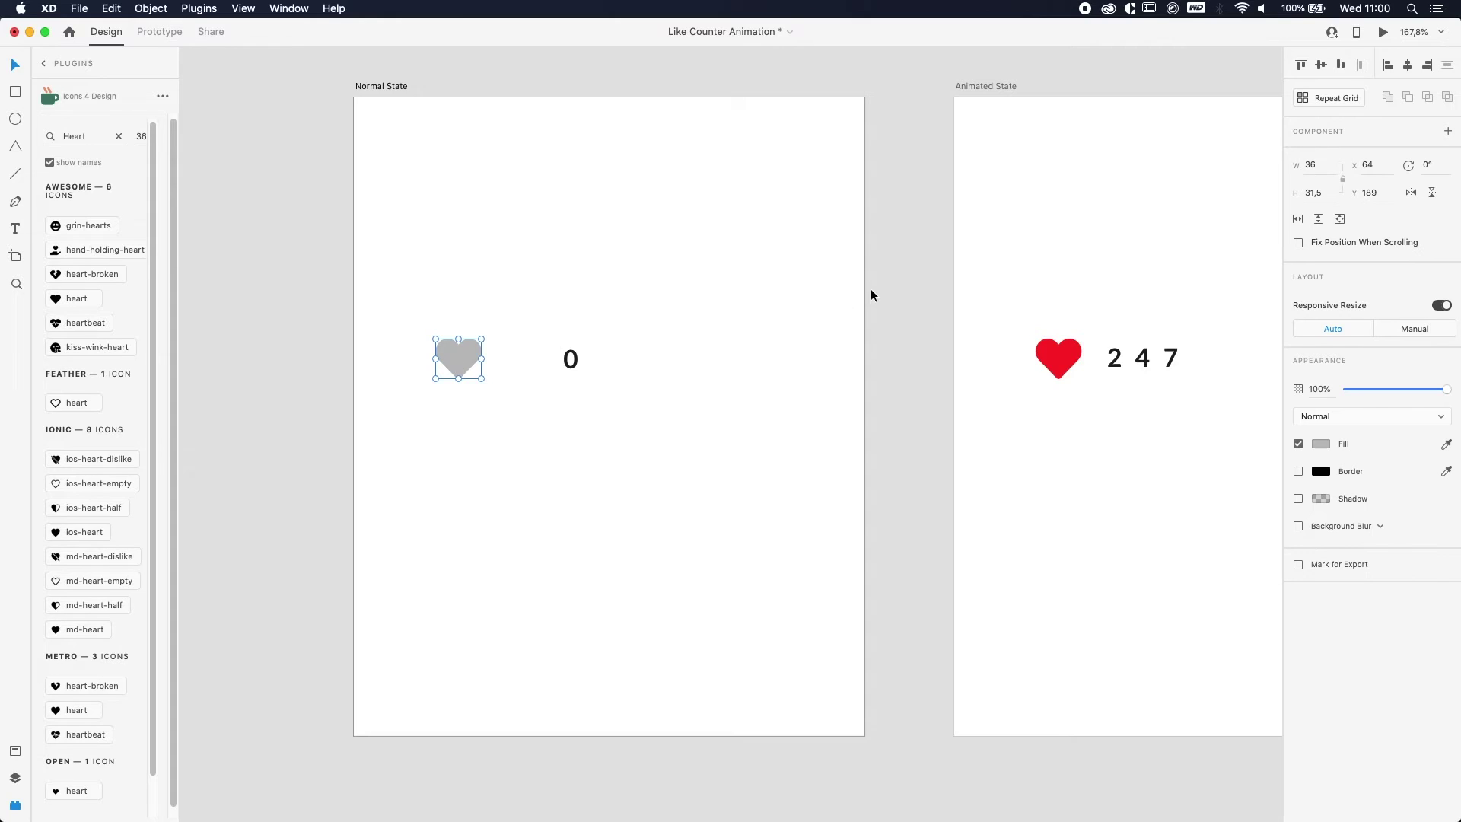
scroll(897, 357, up, 10)
click(925, 517)
scroll(925, 518, down, 10)
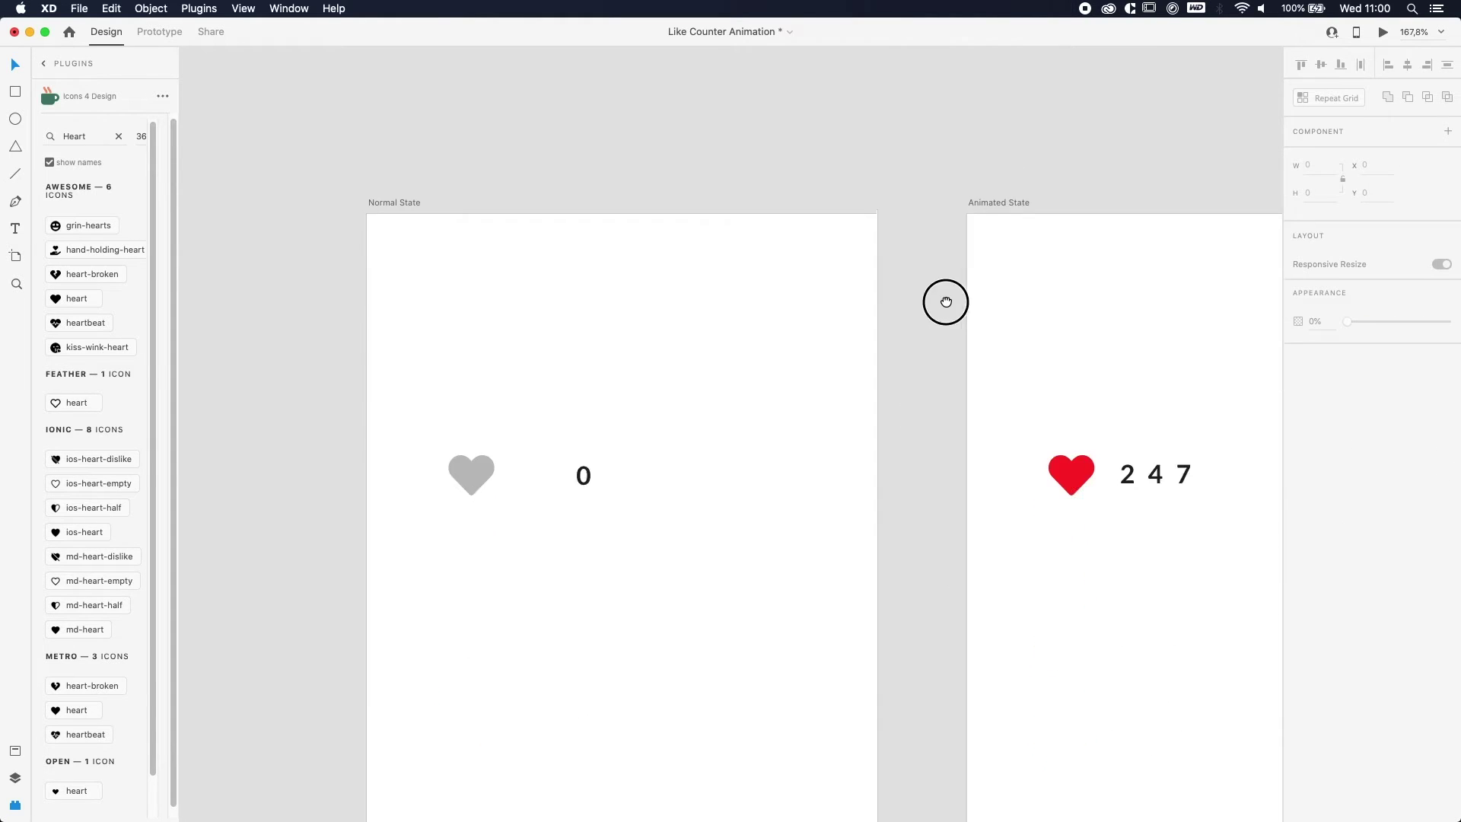
drag(791, 323, 729, 296)
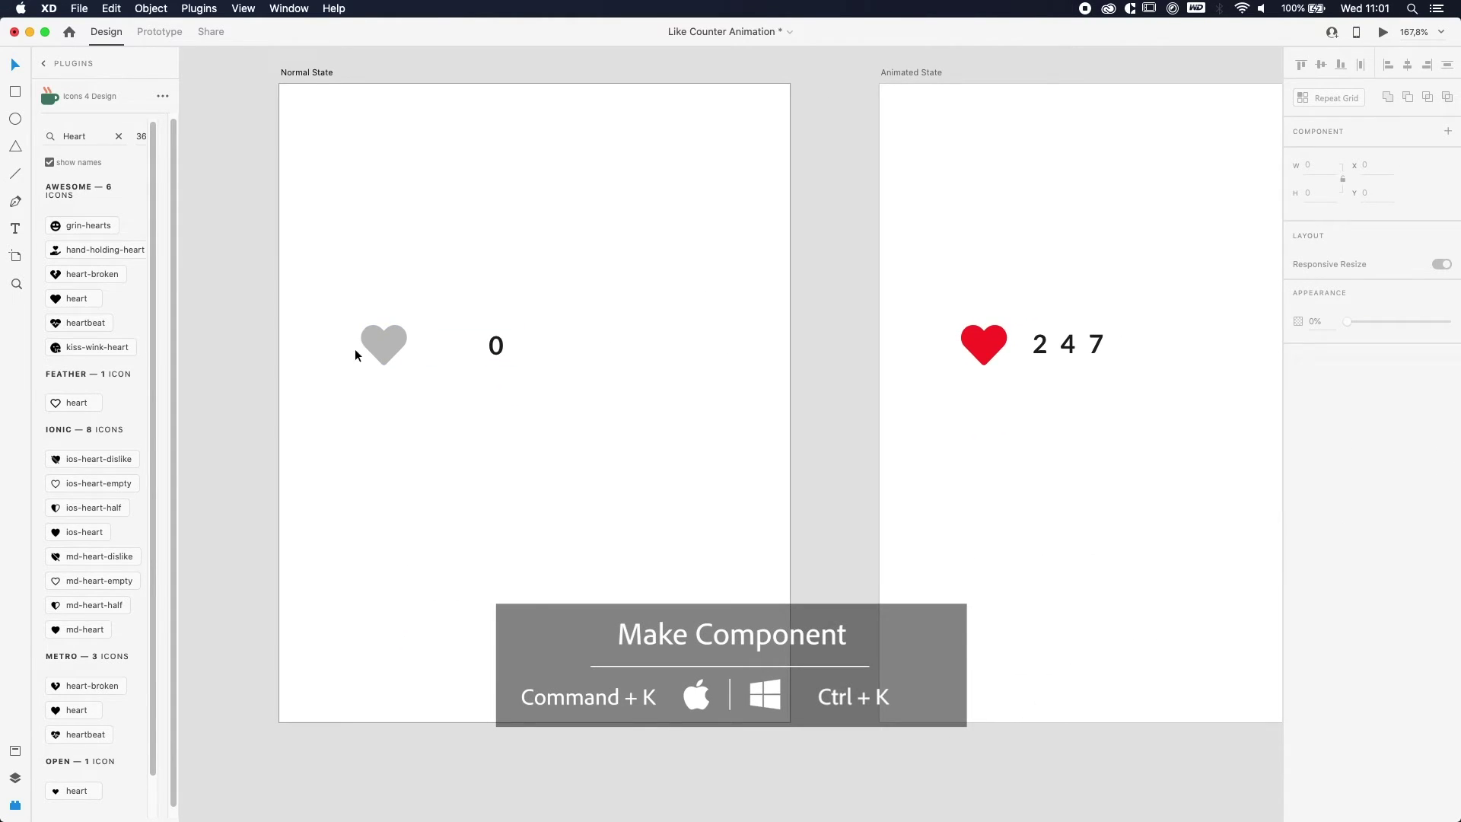
click(371, 346)
right_click(372, 343)
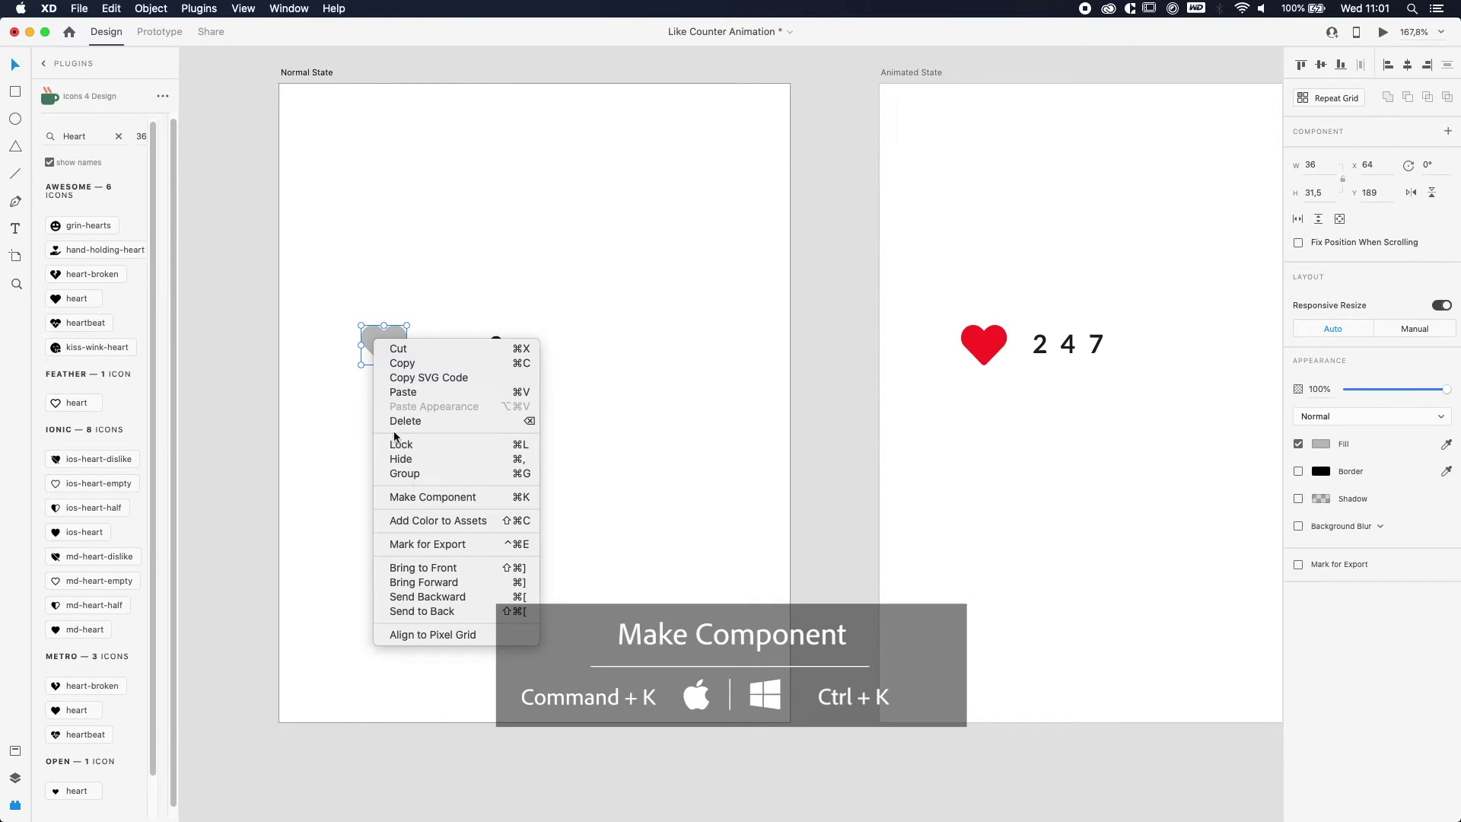
click(446, 498)
Step: Make the red heart a component too, then select the grey heart component
click(854, 391)
click(986, 357)
right_click(986, 357)
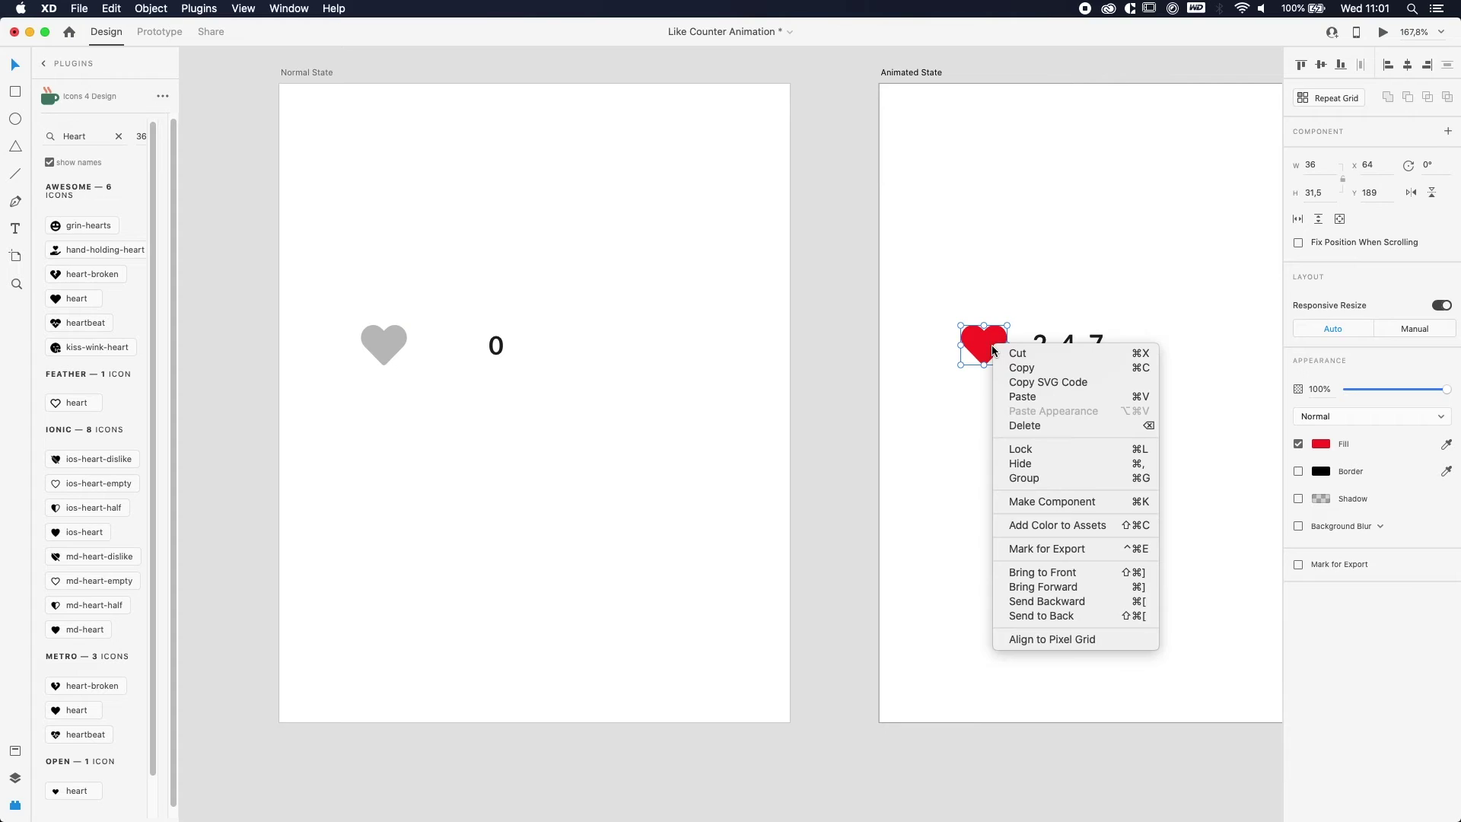
click(1060, 505)
click(809, 430)
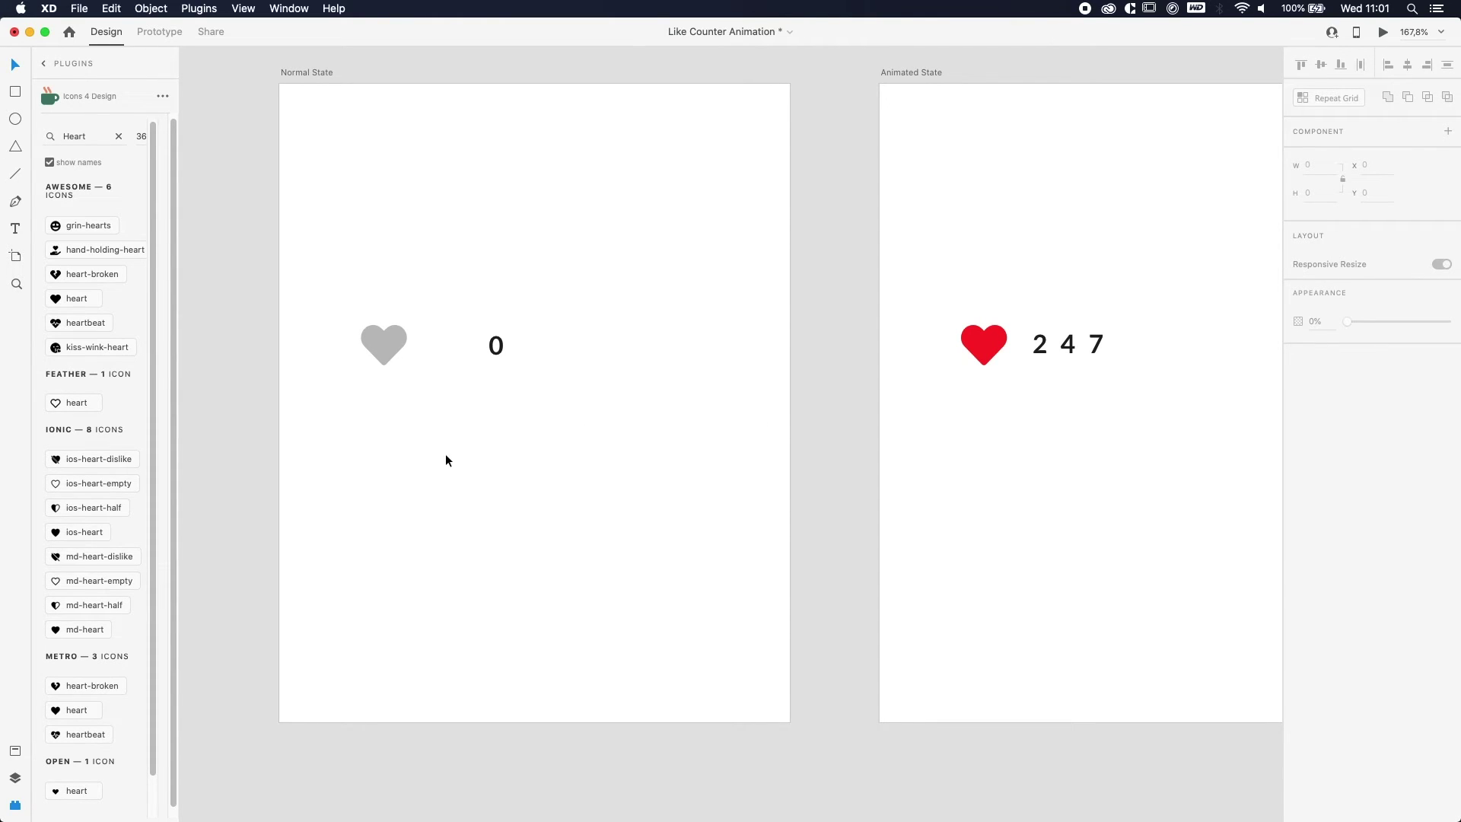
click(389, 347)
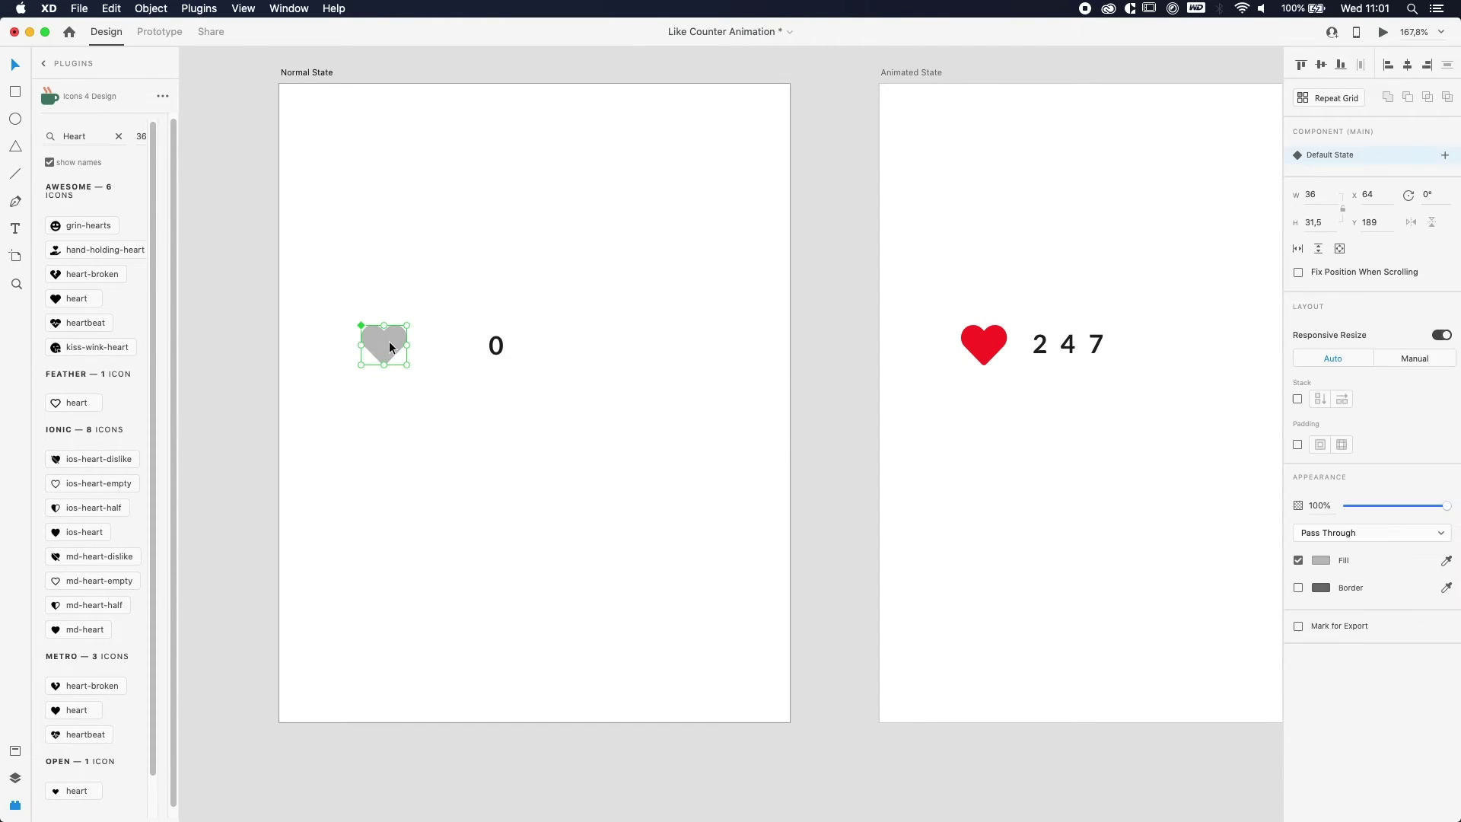
Step: Wire the grey heart to Animated State: Tap, Auto-Animate, Ease In-Out, 2 s
click(148, 34)
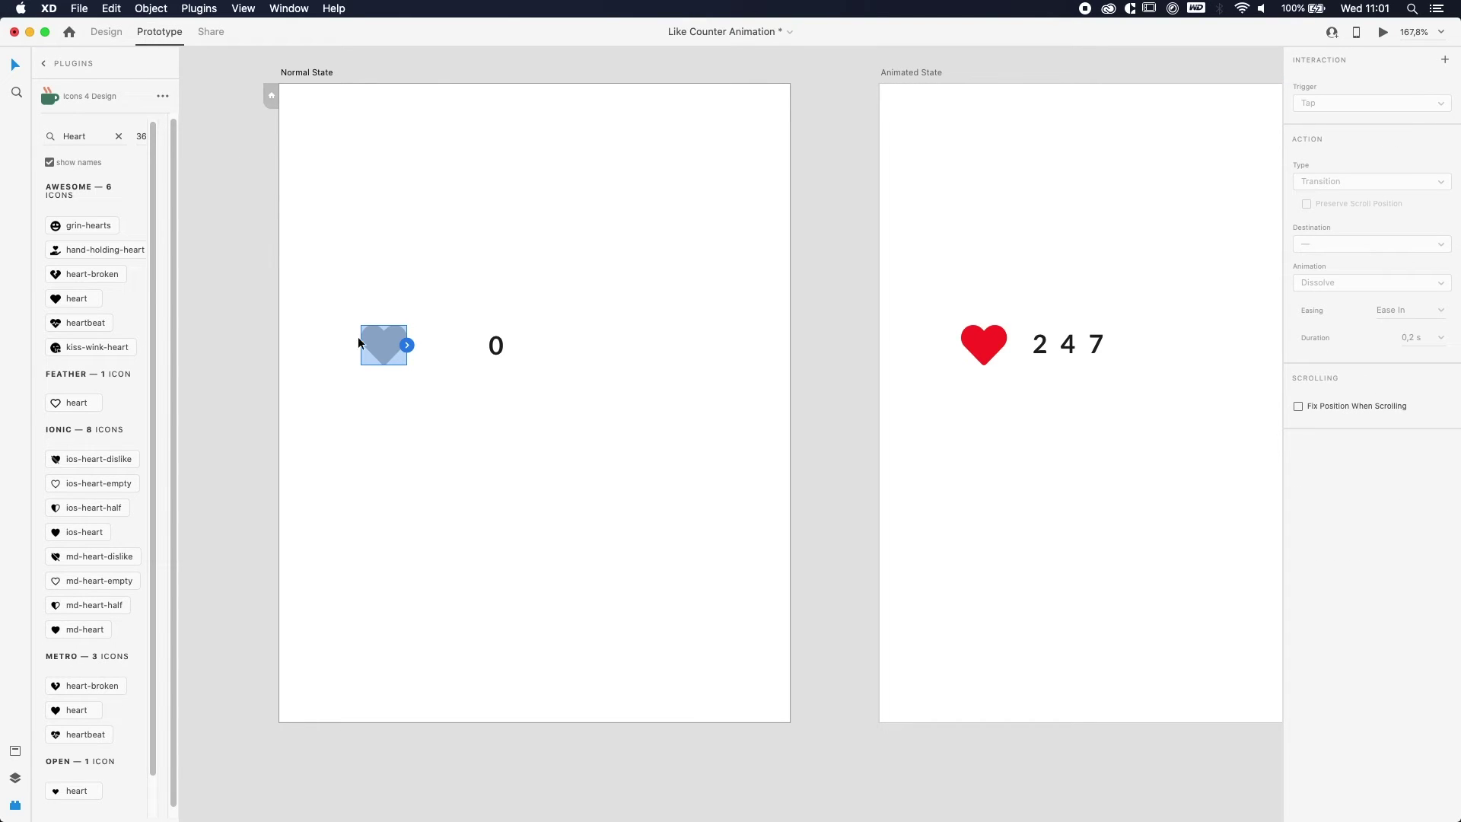
drag(407, 345, 948, 322)
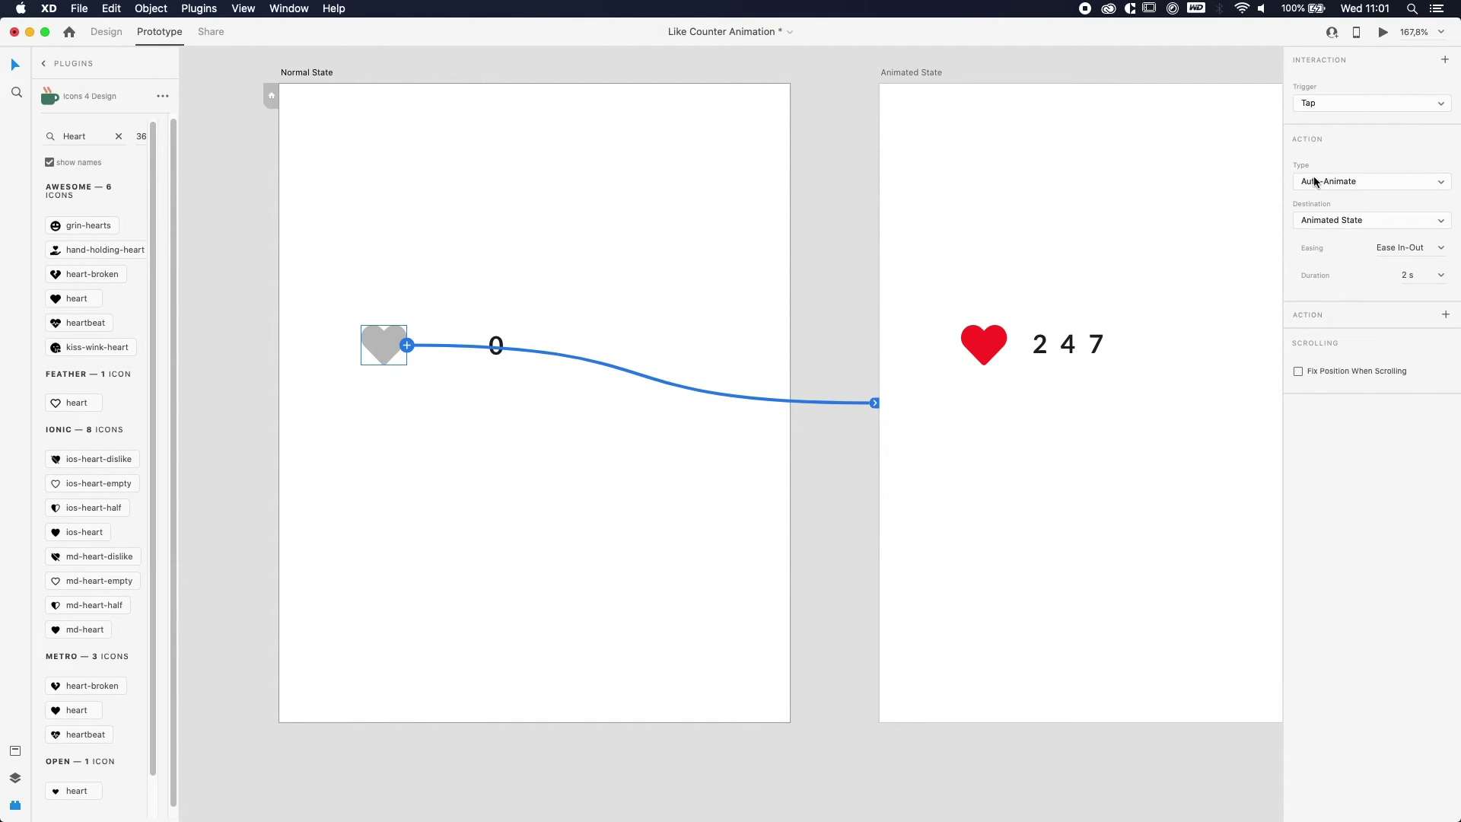
click(1320, 106)
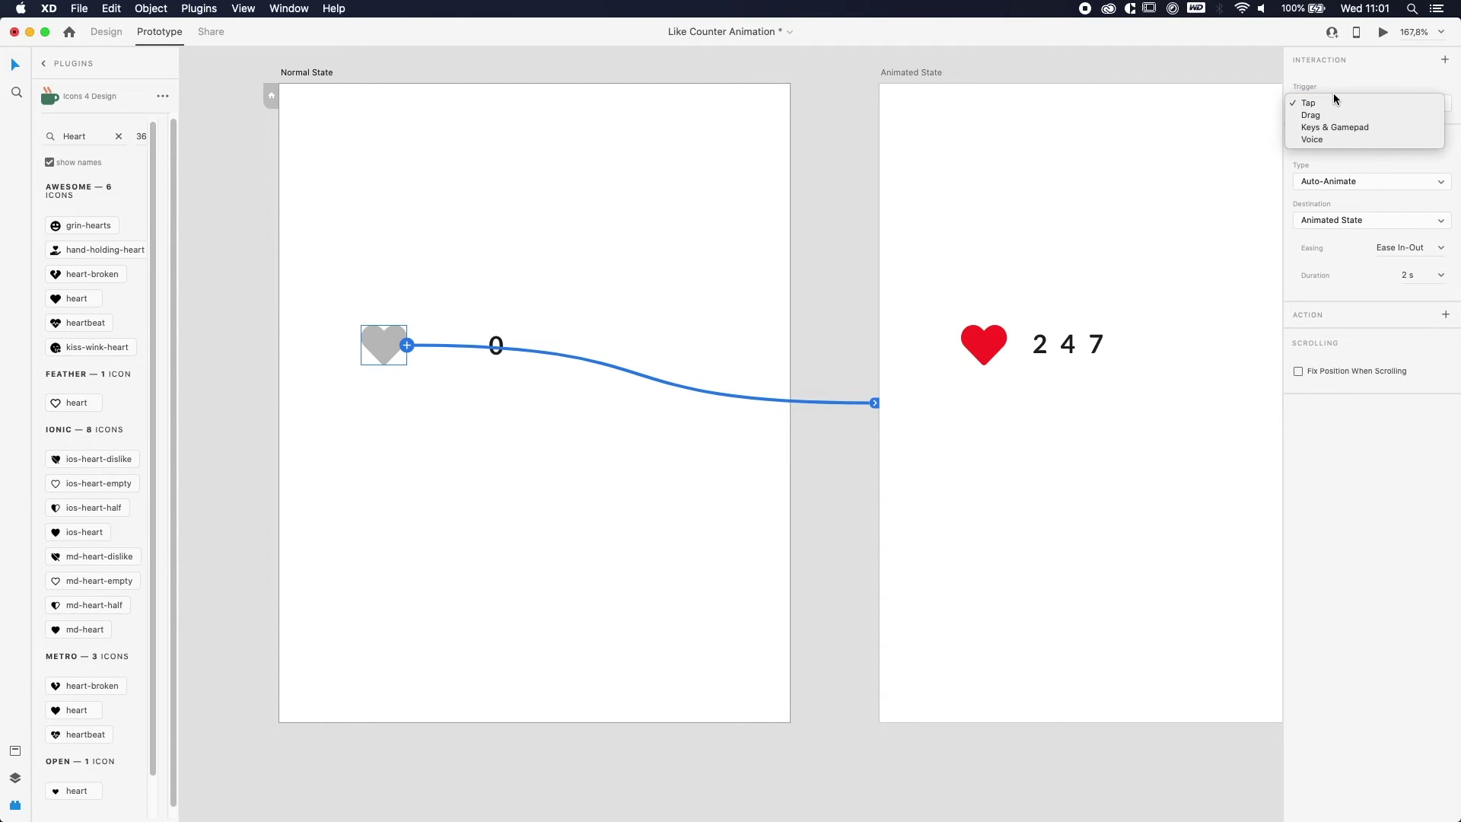
click(1331, 104)
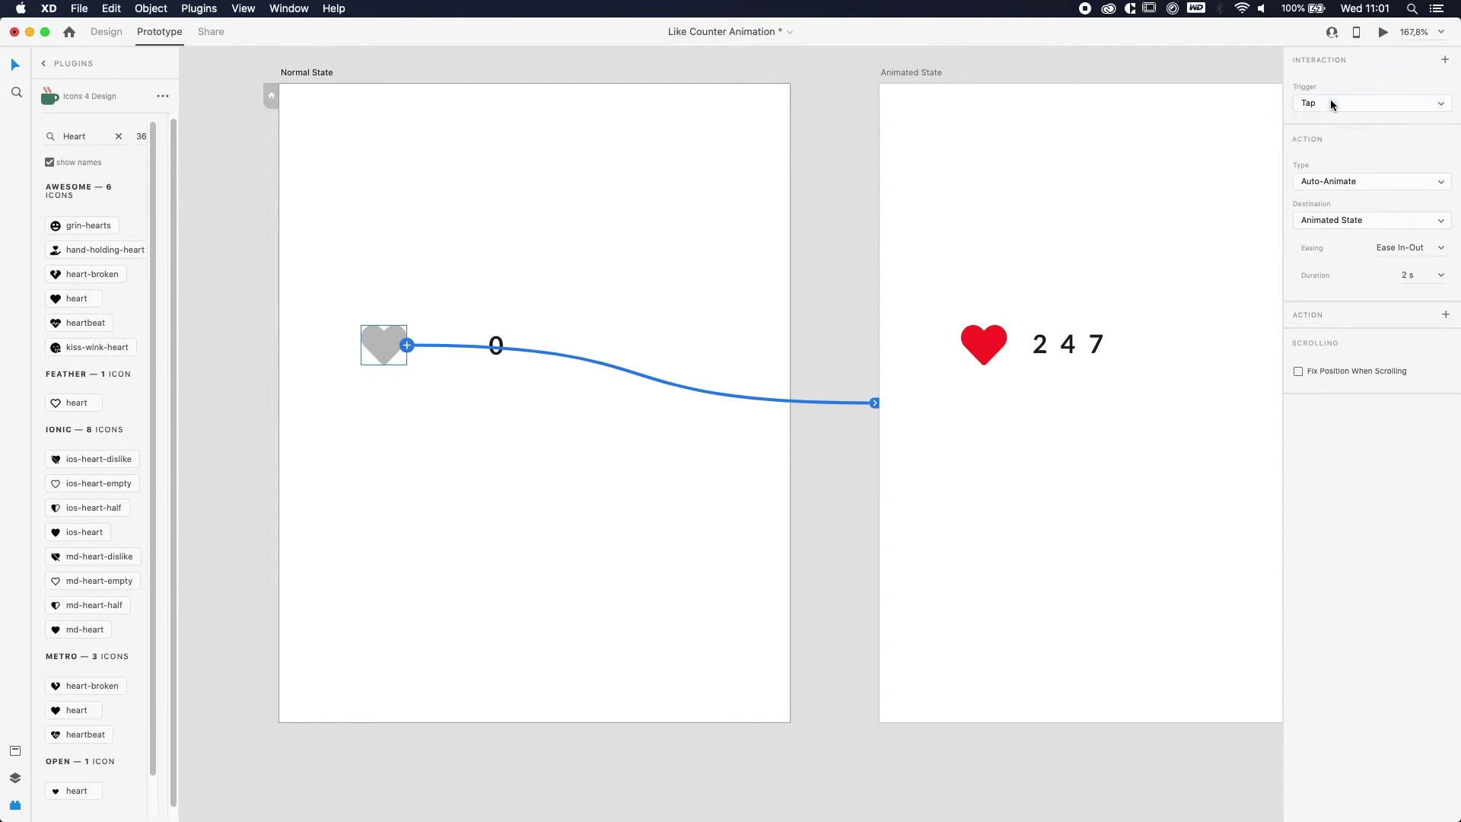
click(1330, 184)
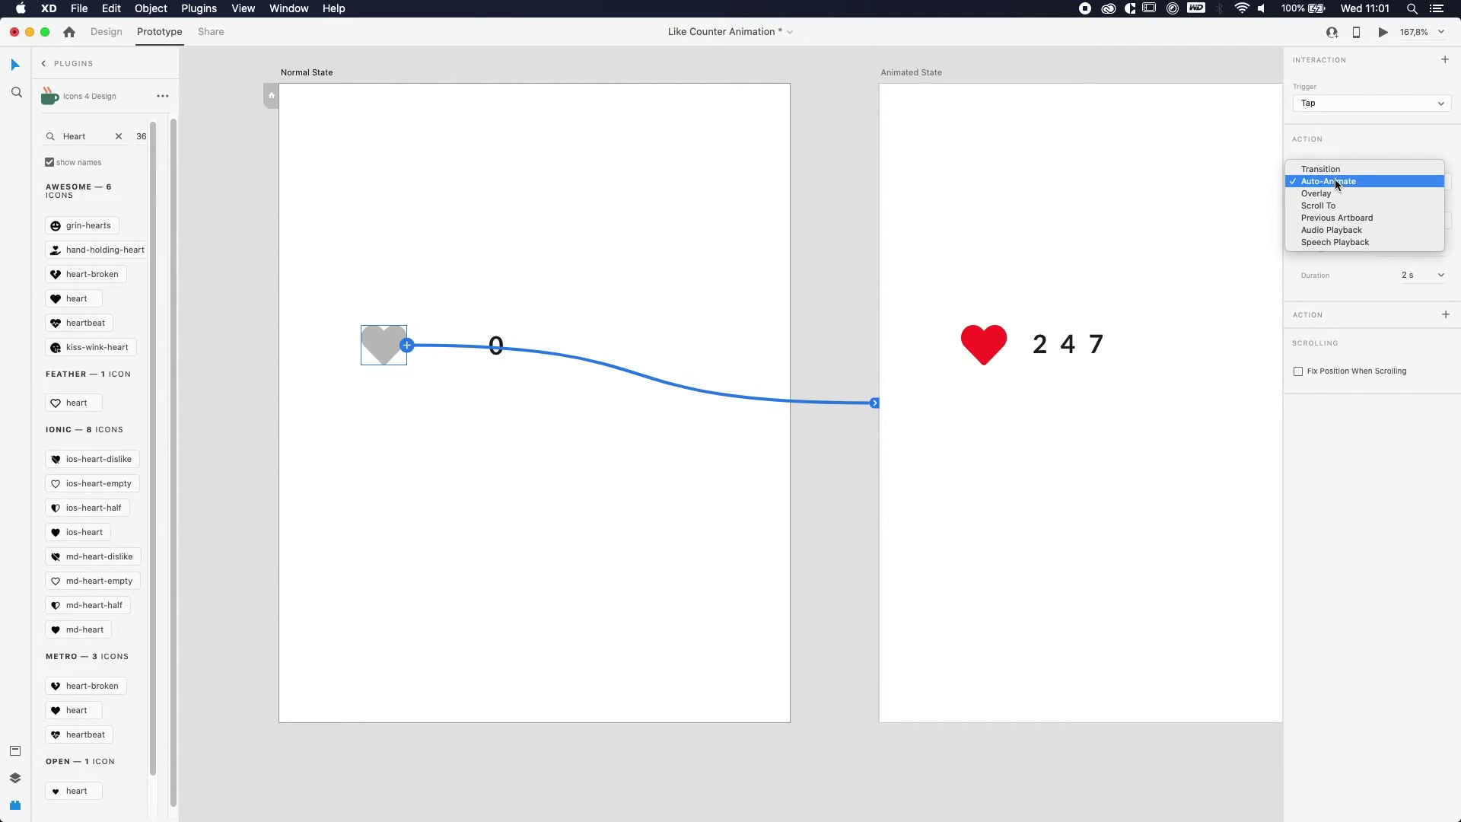
click(1334, 179)
click(1421, 248)
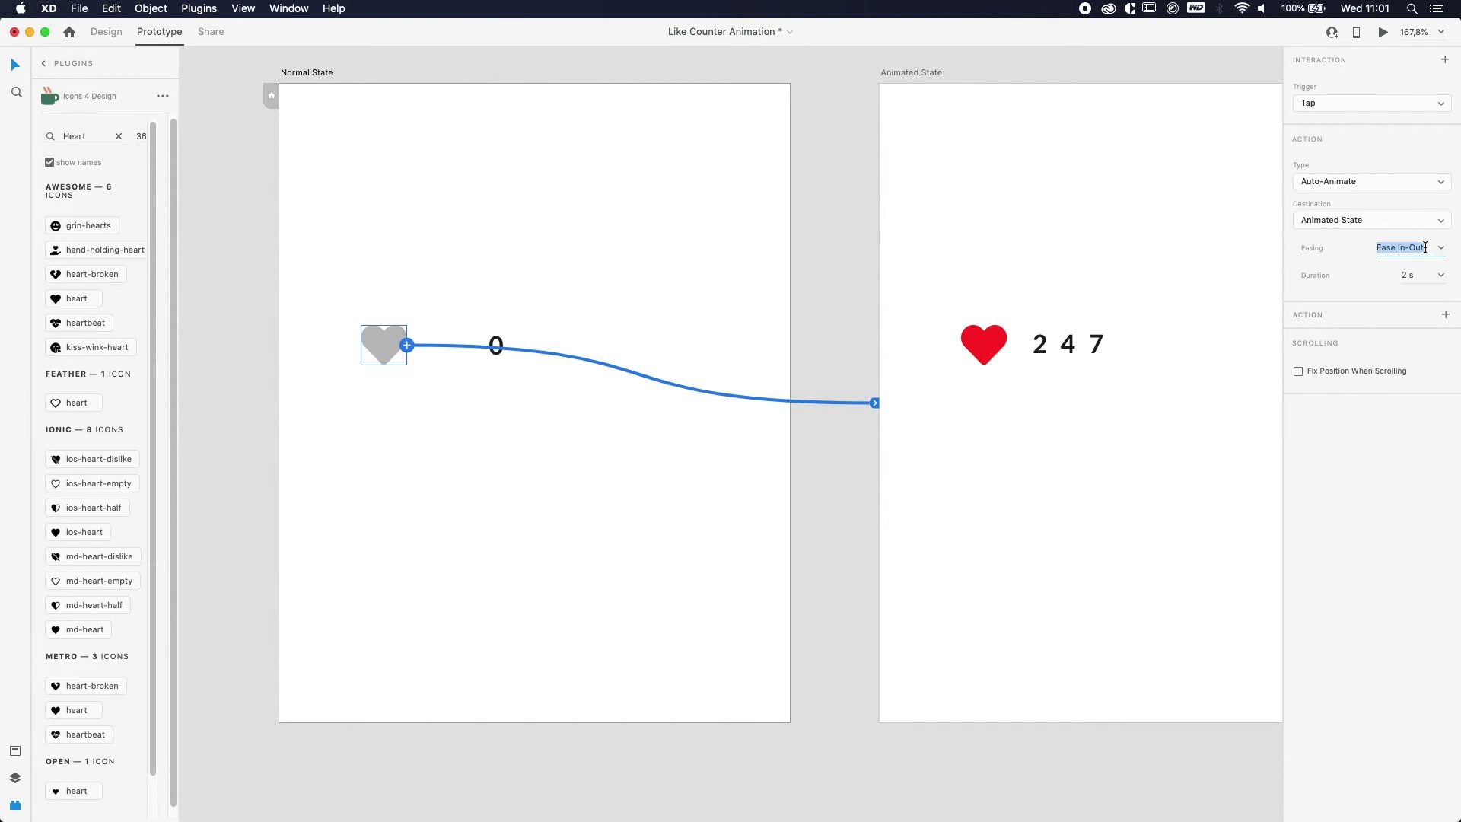
click(1408, 308)
click(1409, 277)
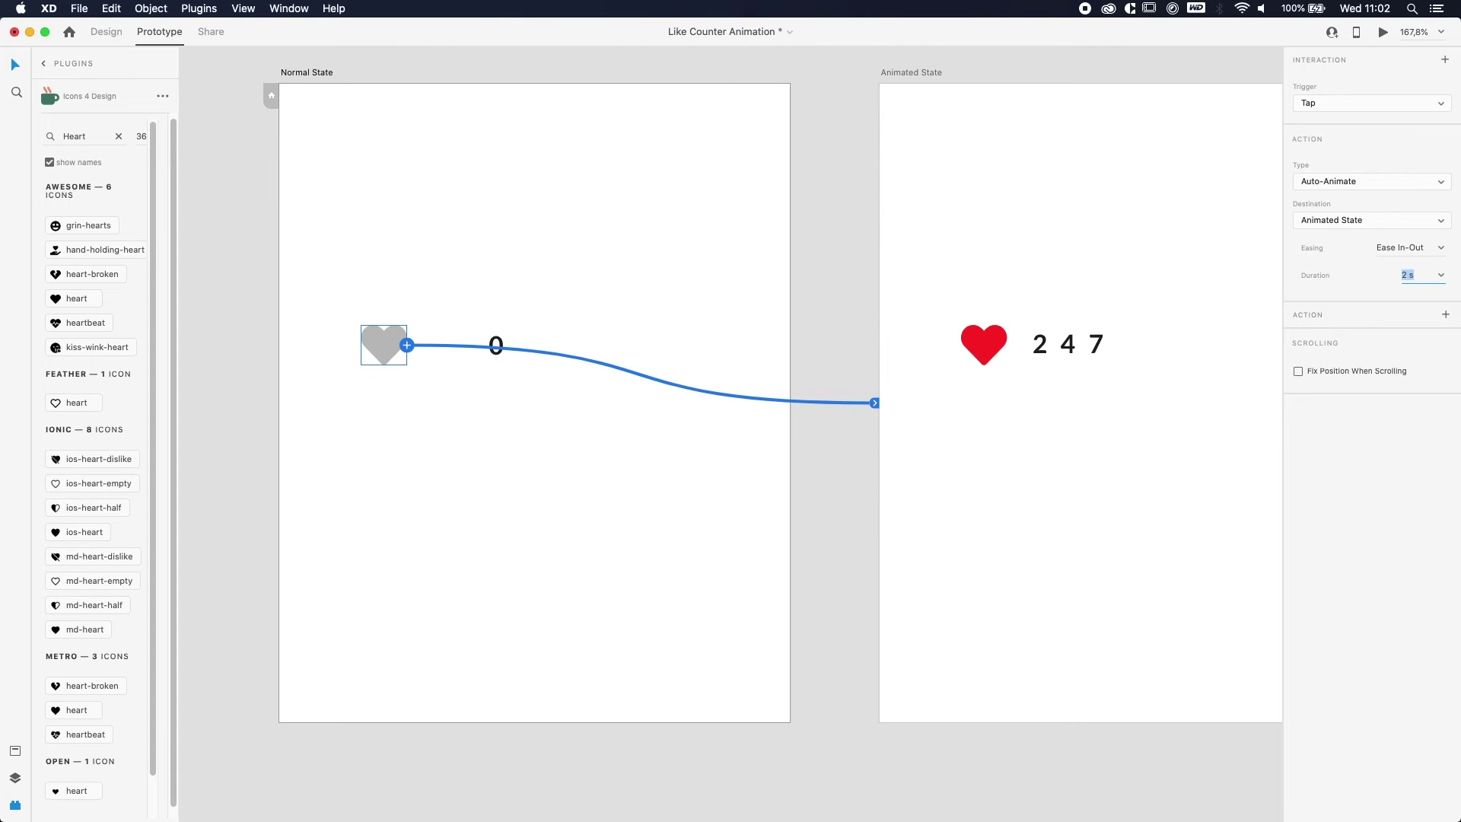
click(1362, 180)
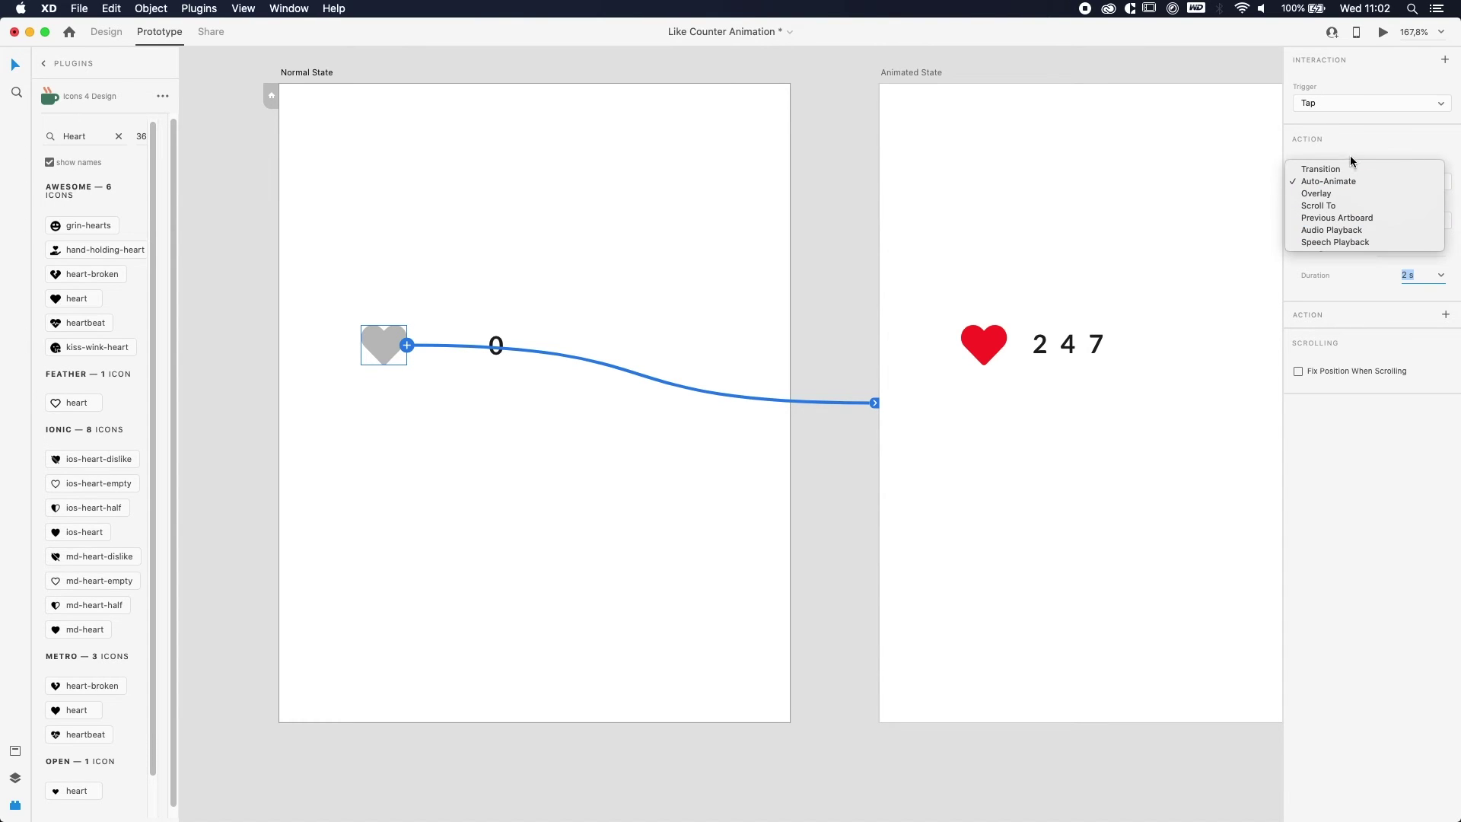
click(1344, 168)
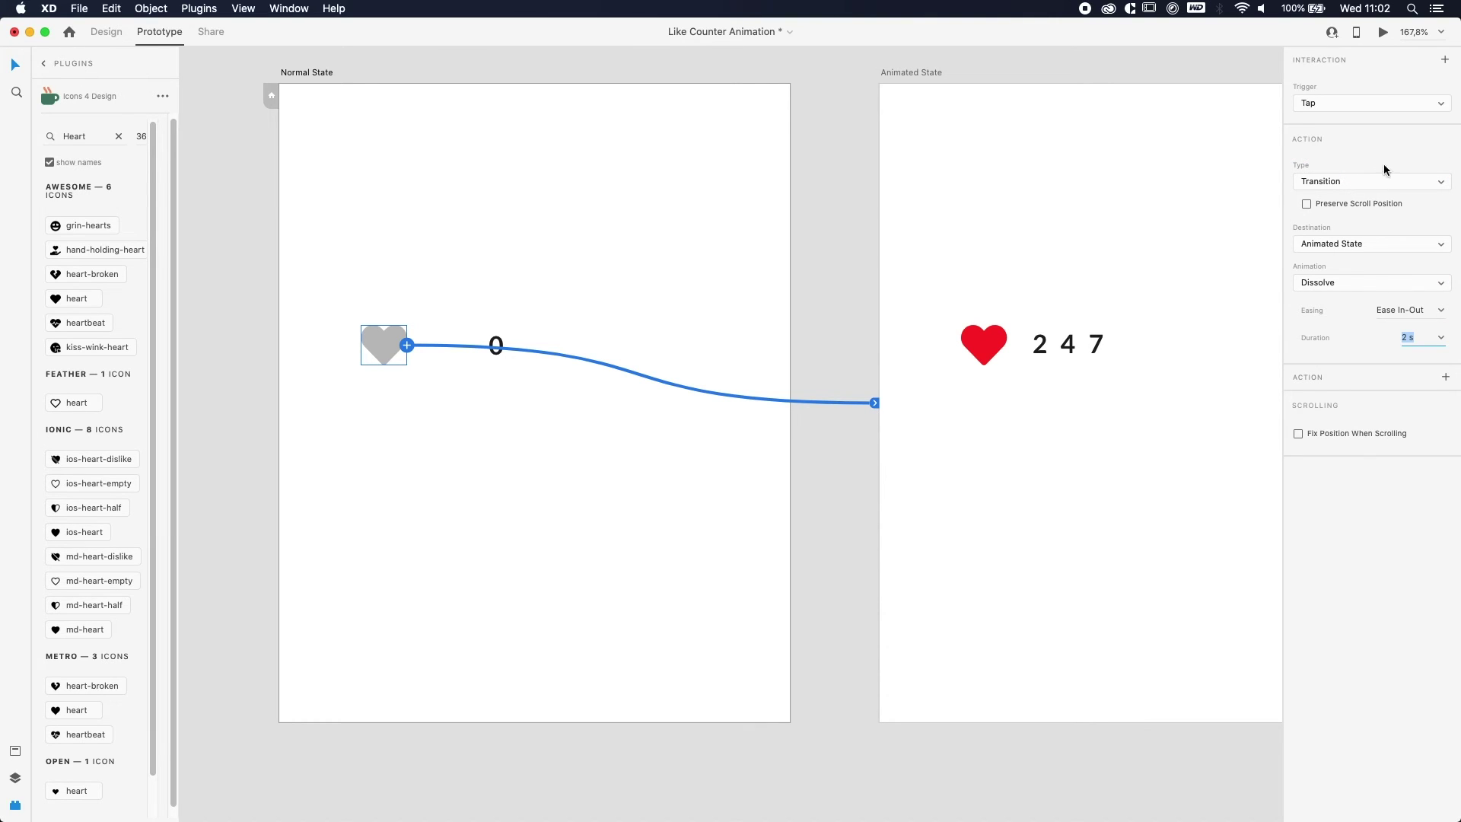
click(1340, 282)
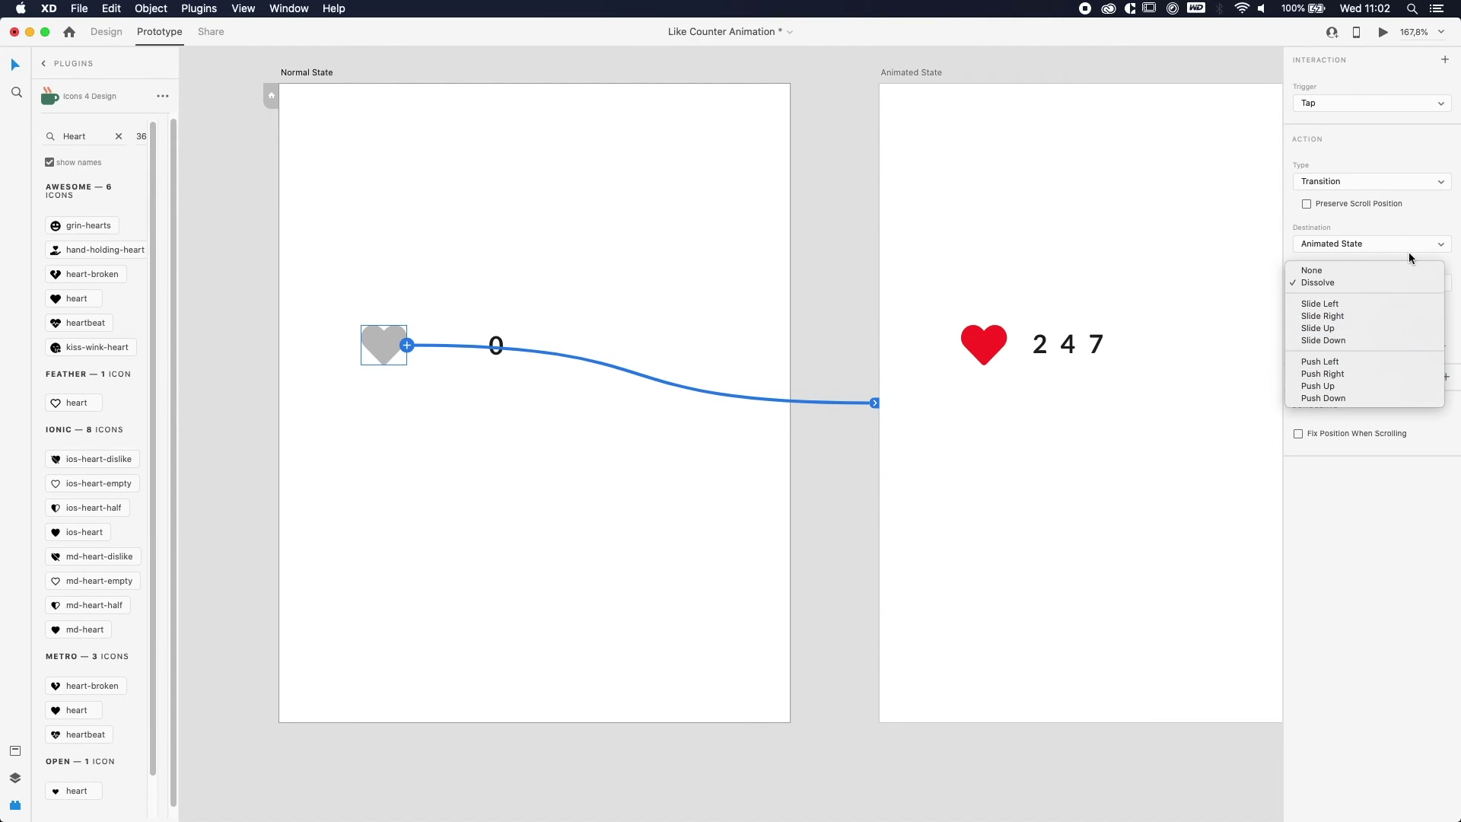
click(1313, 182)
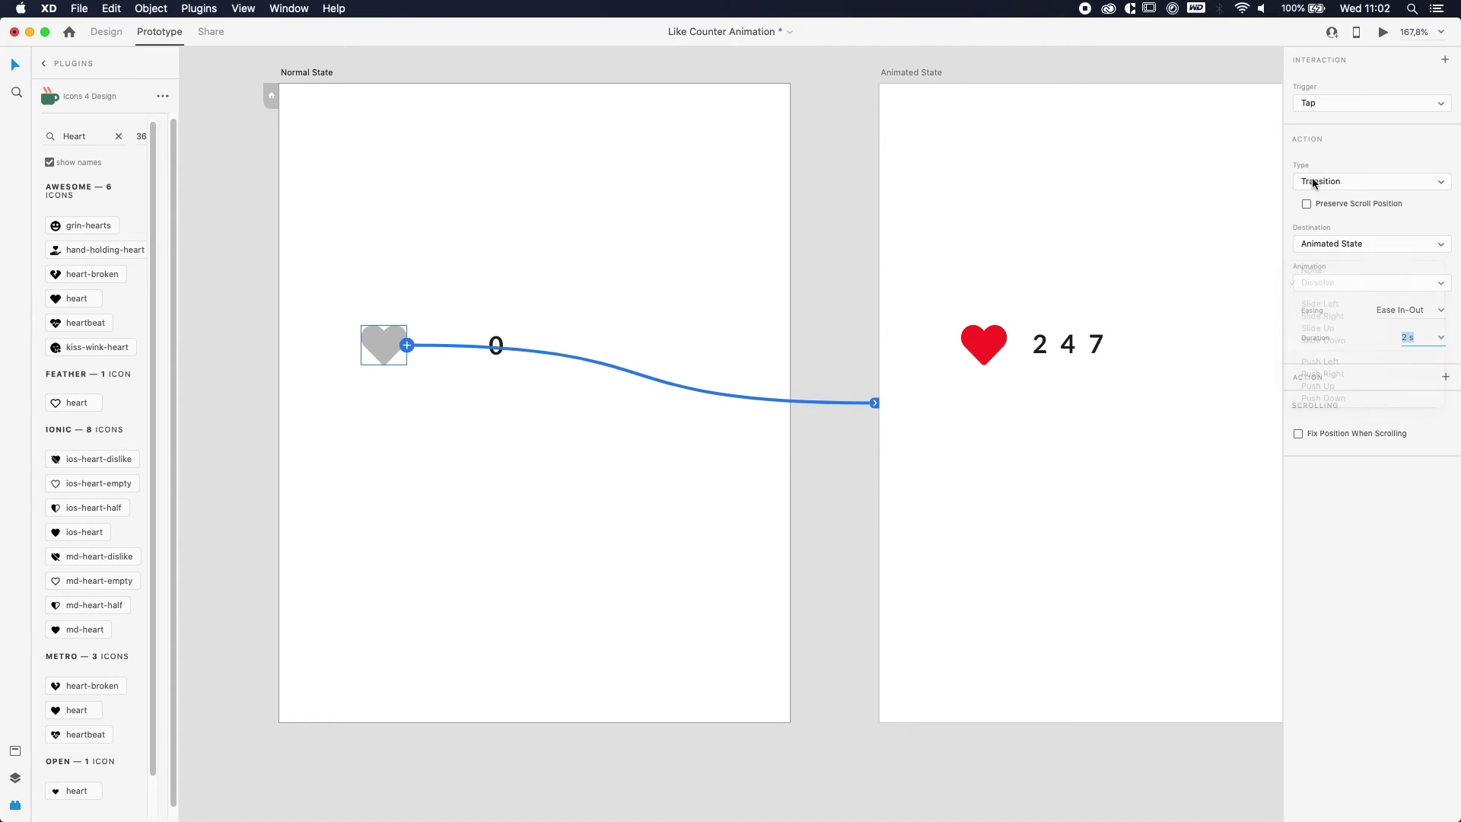
click(1323, 181)
click(1331, 194)
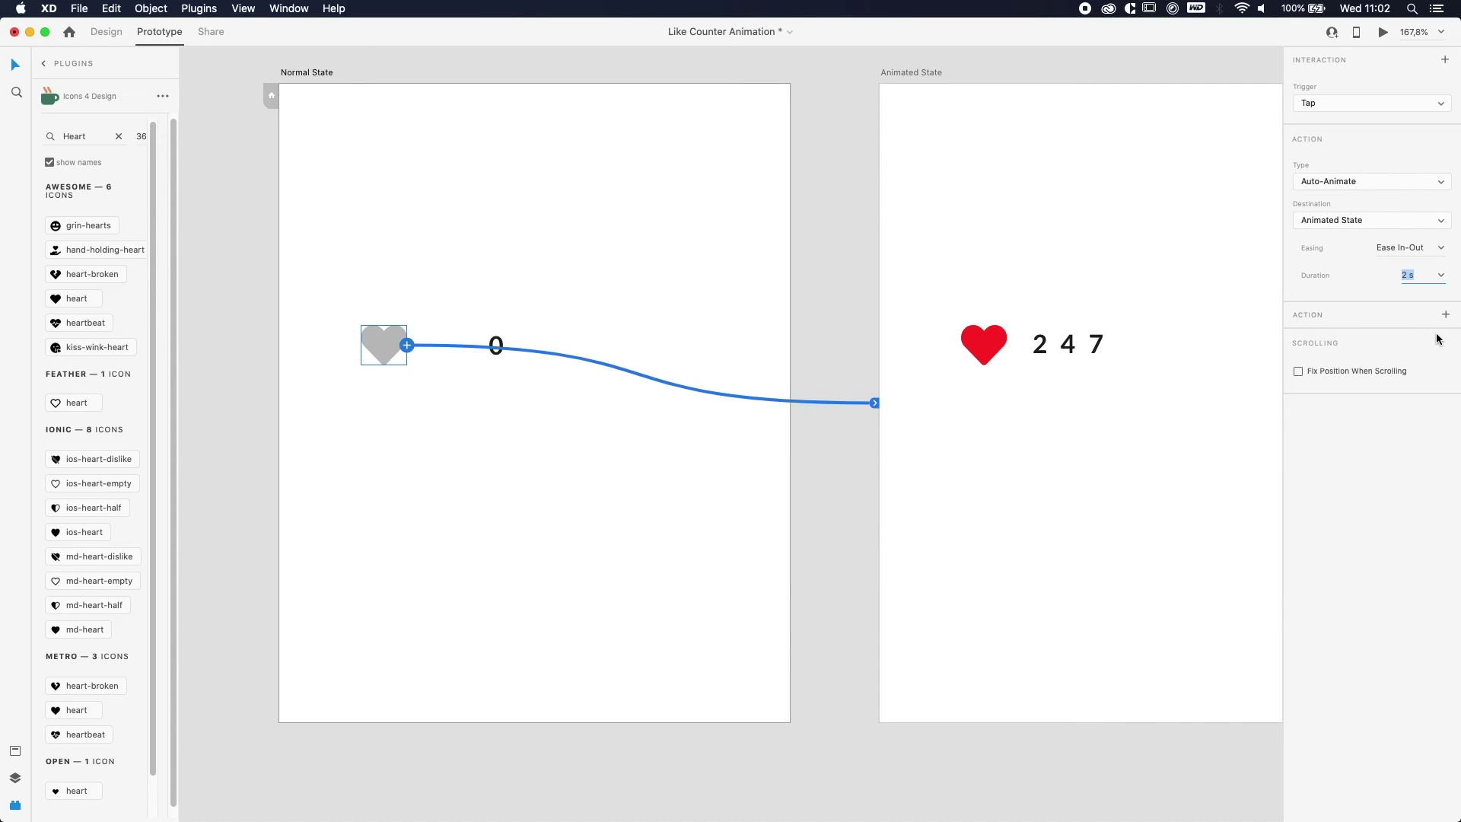
Step: Wire the red heart on Animated State back to the Normal State artboard
click(616, 291)
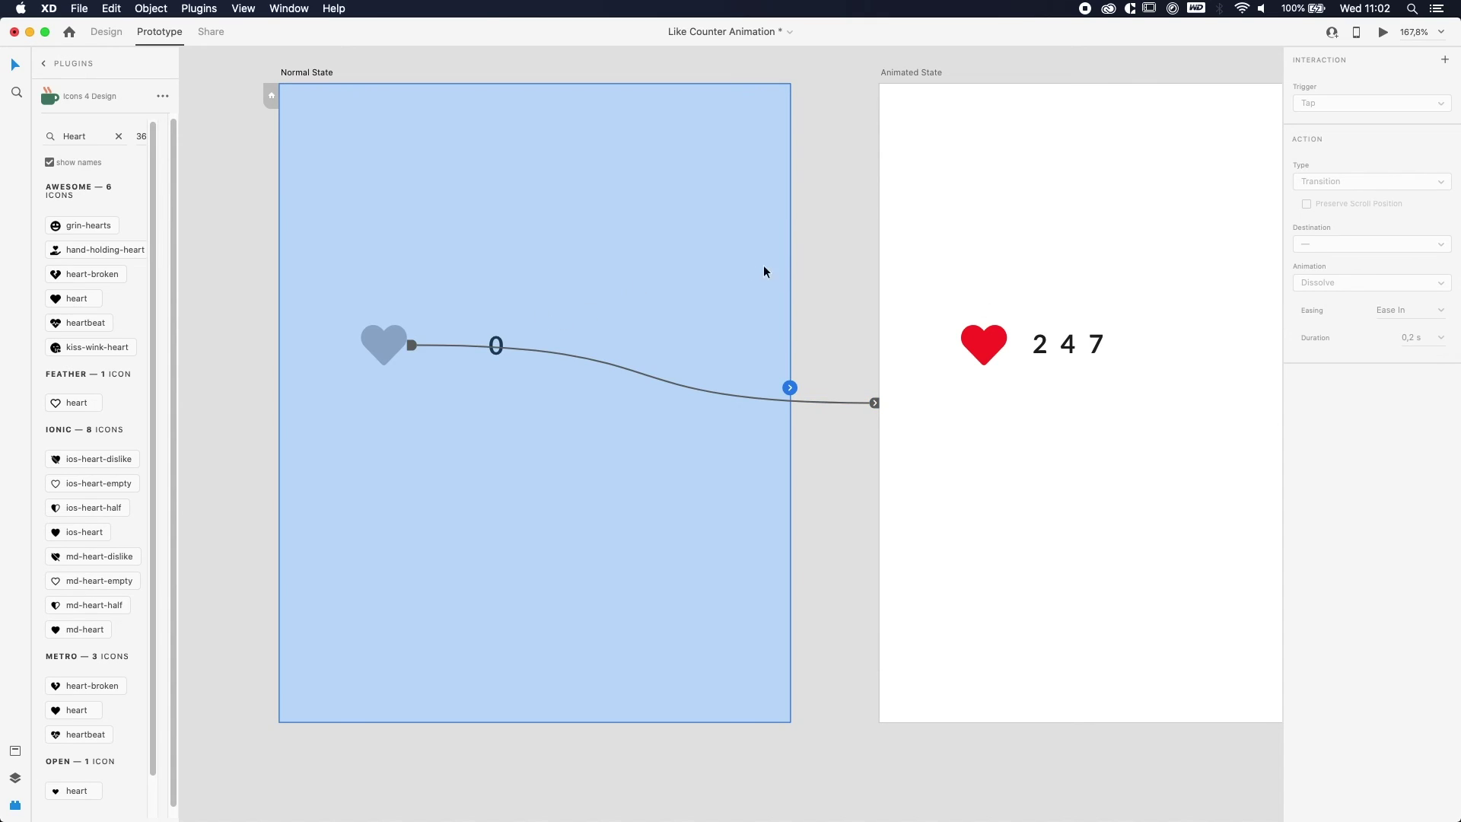
click(802, 293)
click(382, 342)
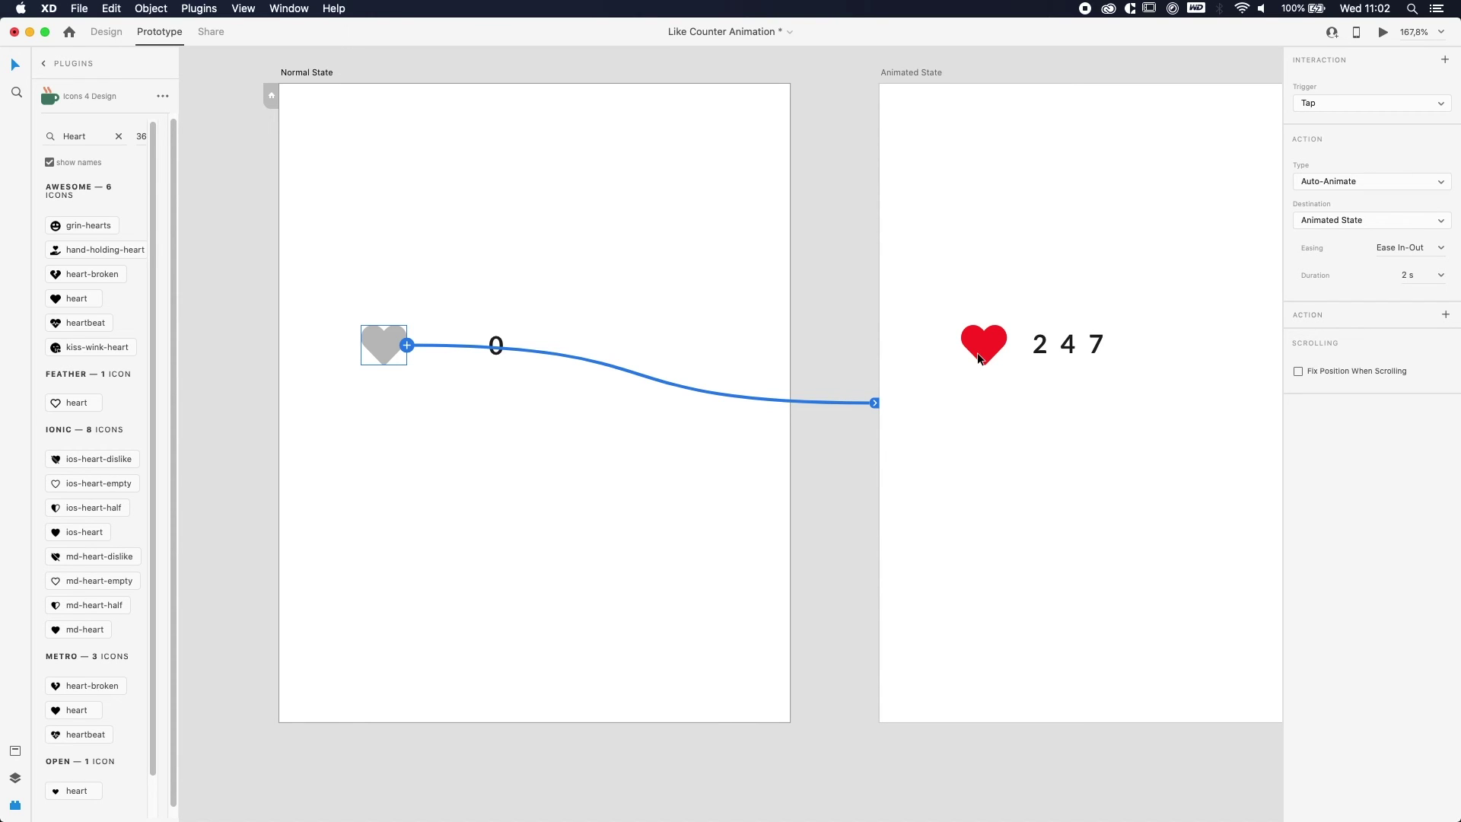
click(1003, 346)
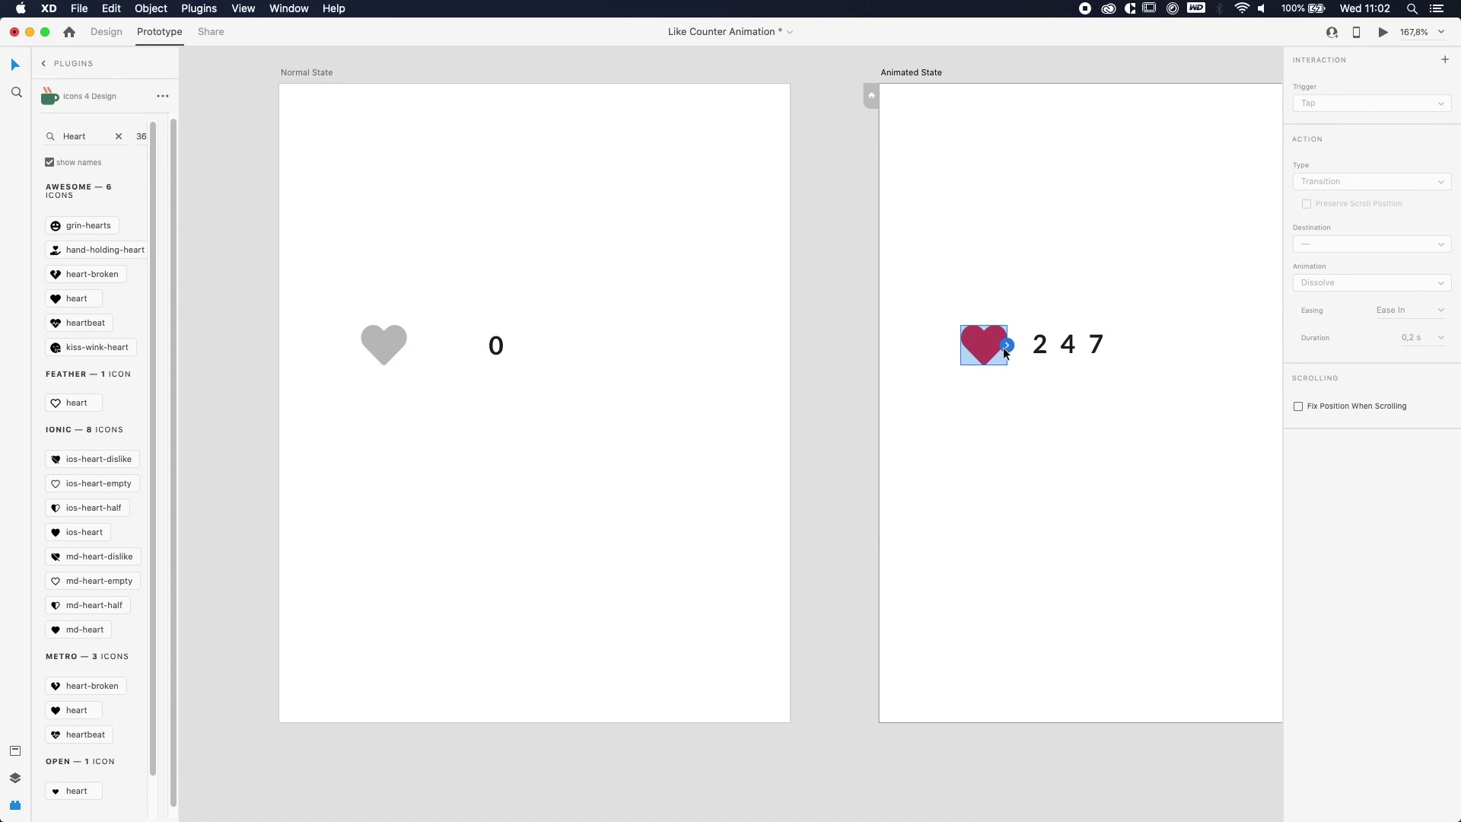
drag(1008, 350, 723, 330)
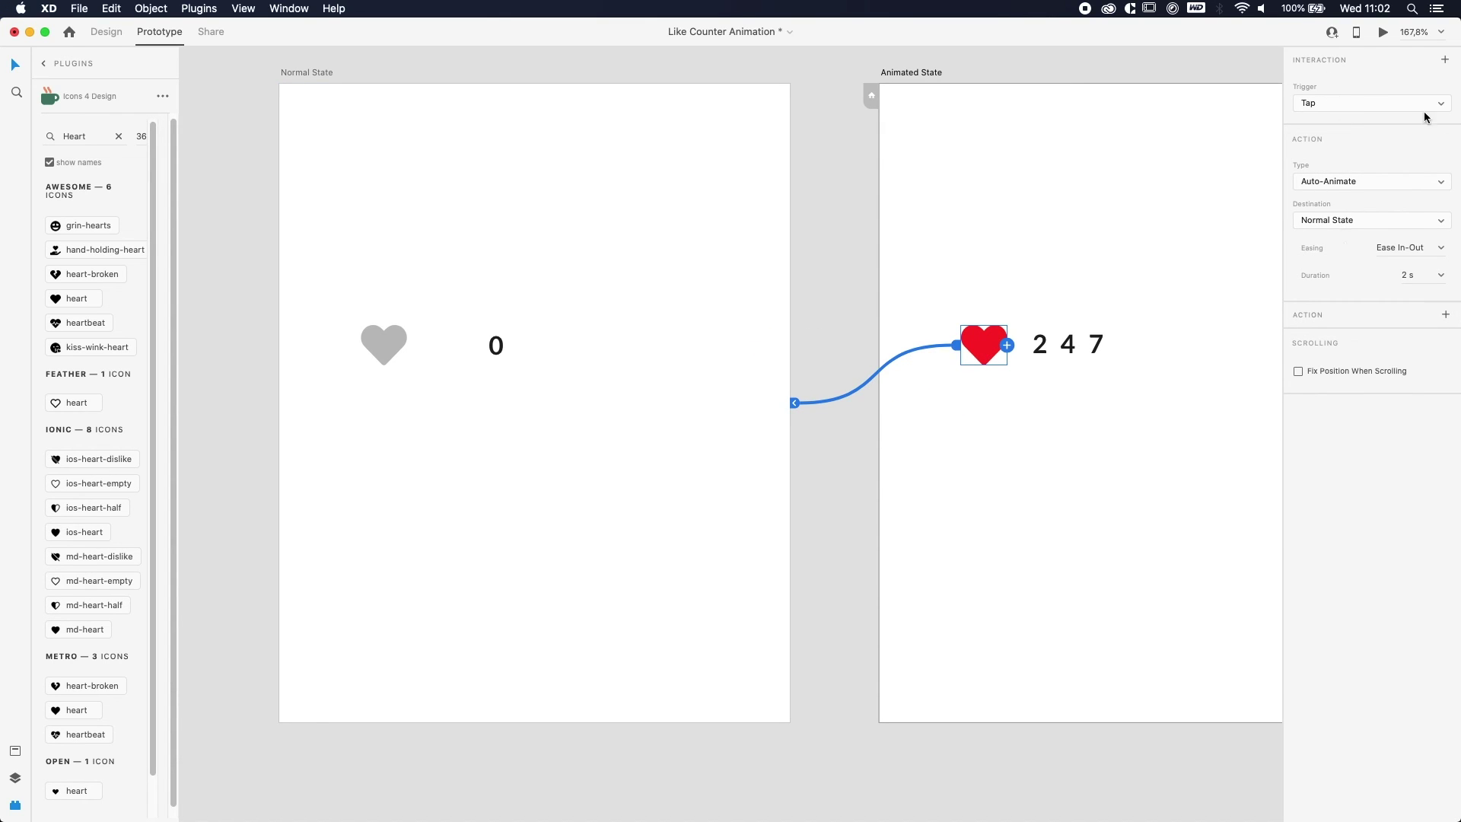
click(812, 102)
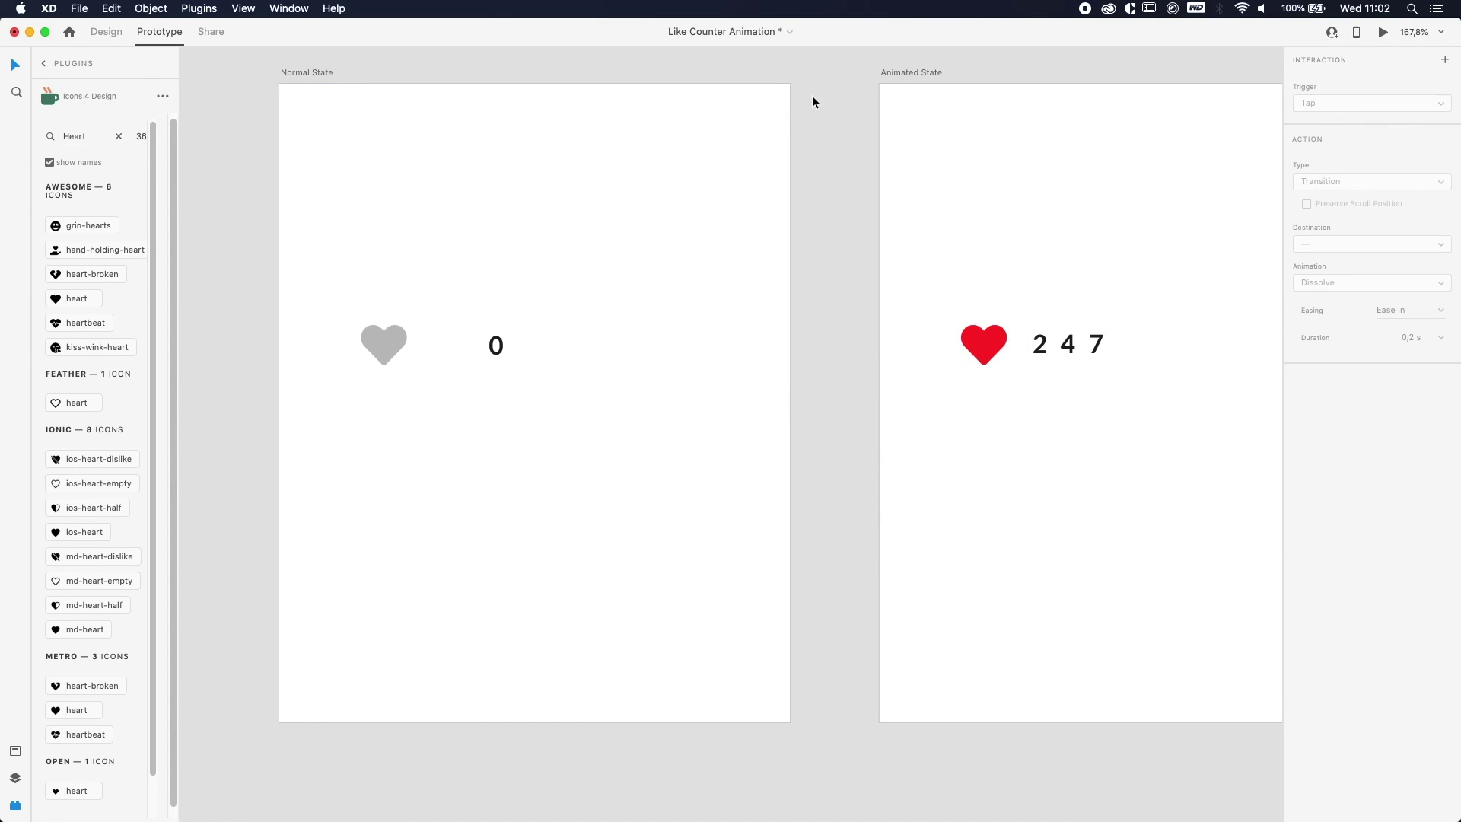
click(323, 70)
click(349, 75)
Step: Launch Desktop Preview and tap the heart to watch it turn red and count to 247
click(1383, 33)
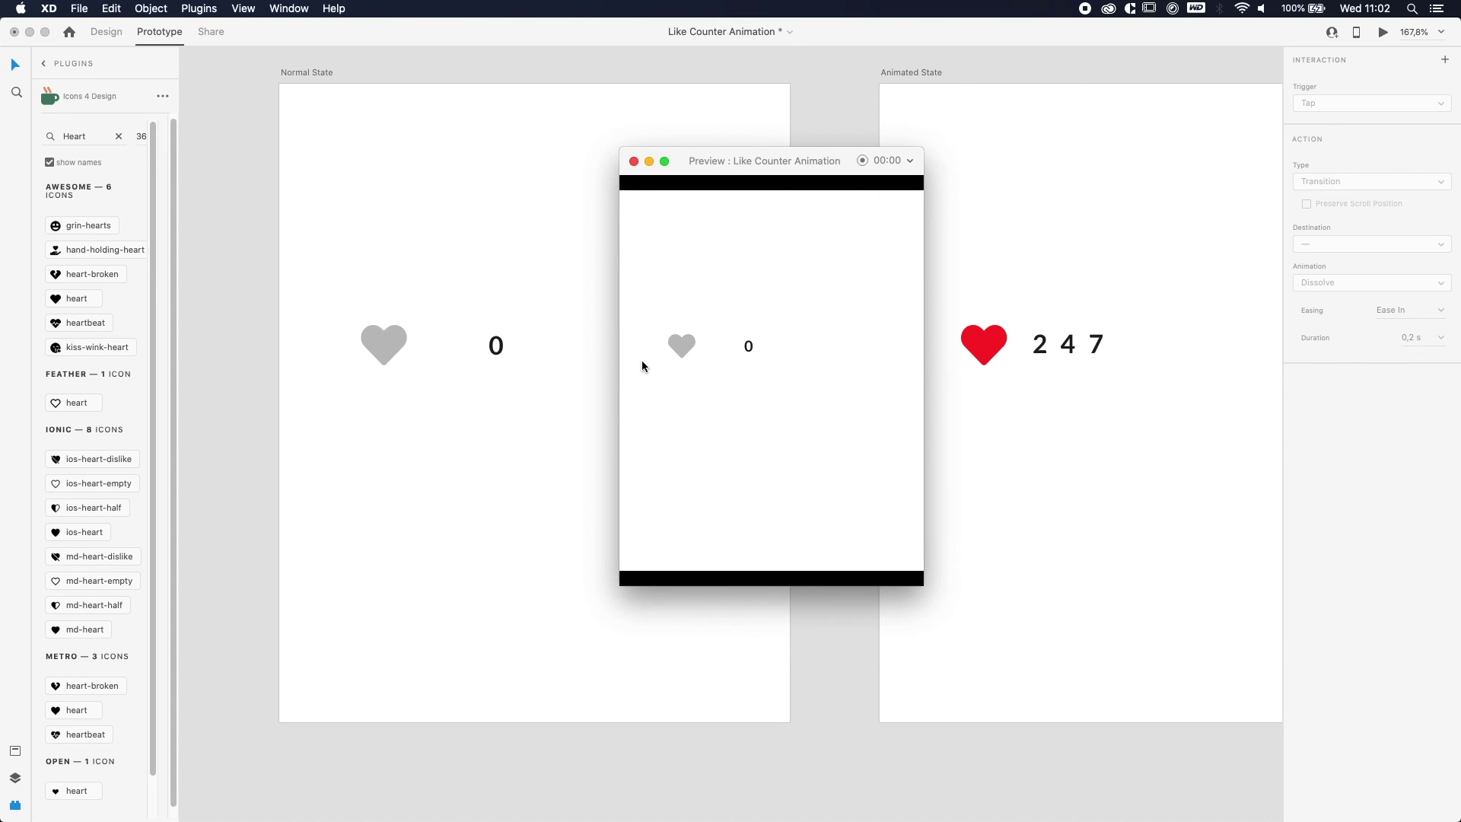
click(683, 343)
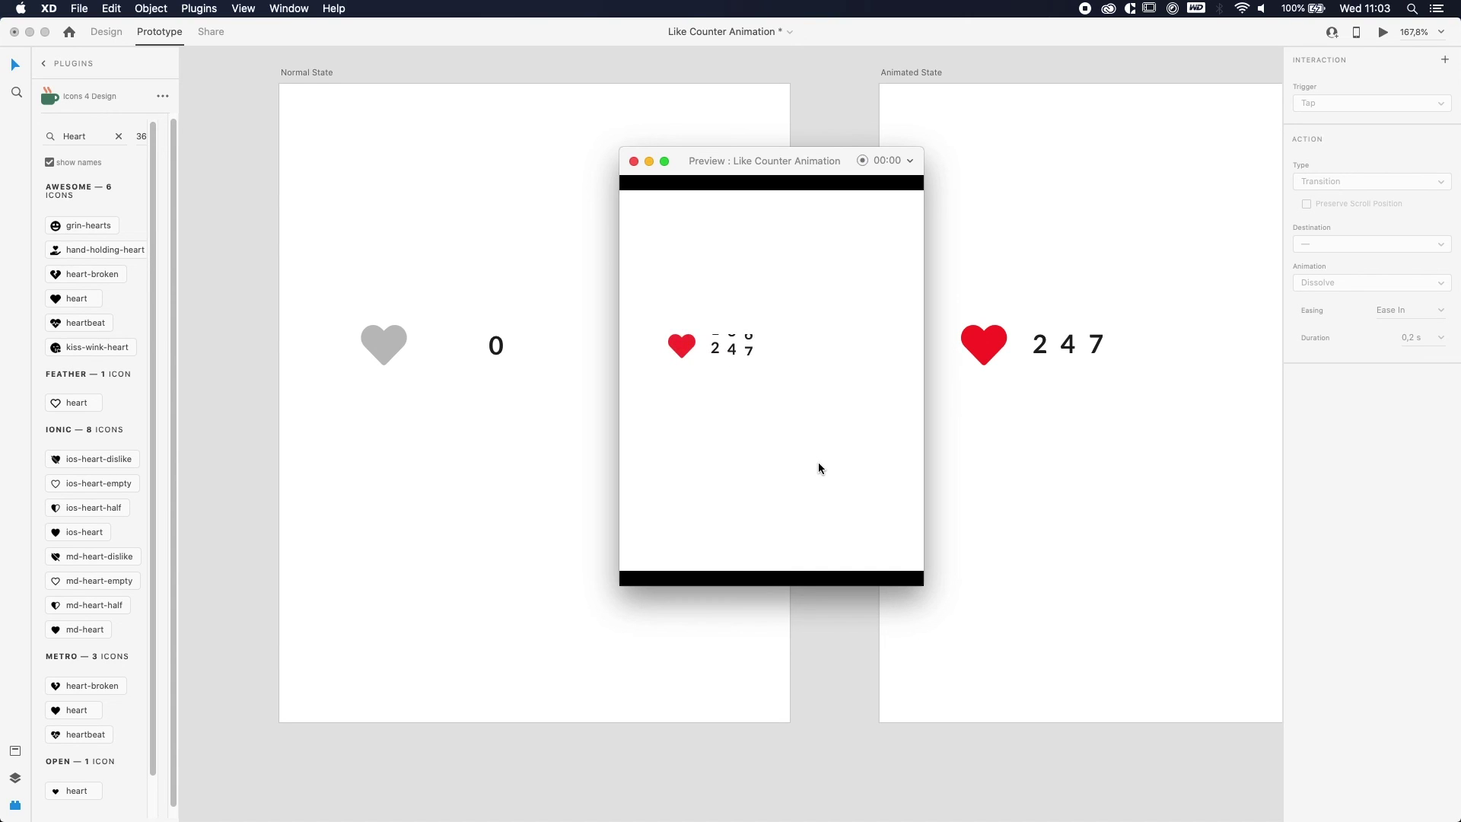